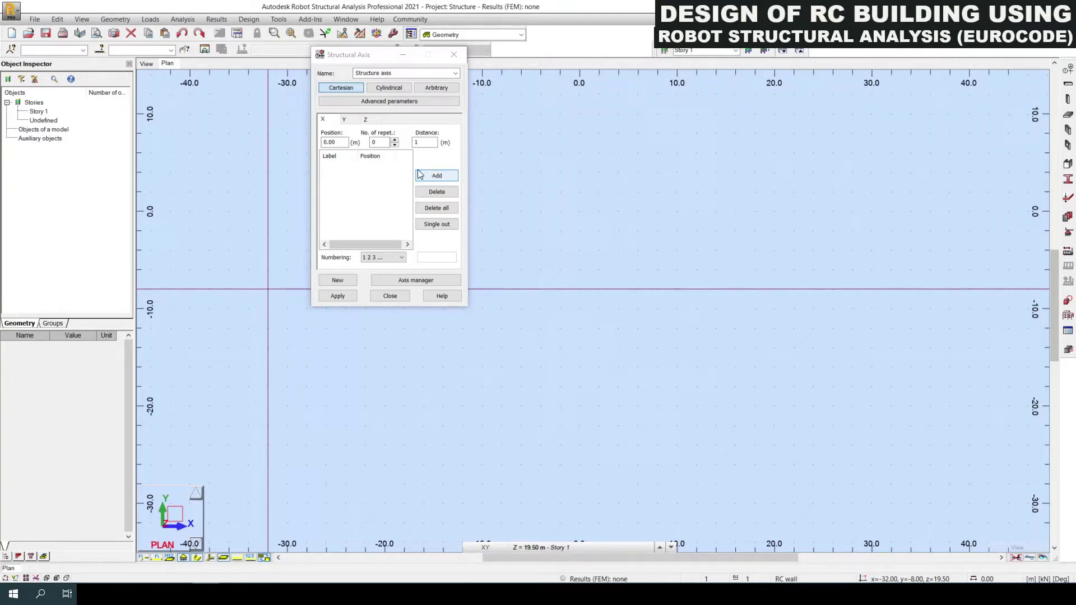
Step: Define structural axes in the X direction at positions 0, 3 and 6 m, numbered 1 2 3
{"action": "left_click", "coordinate": [452, 55]}
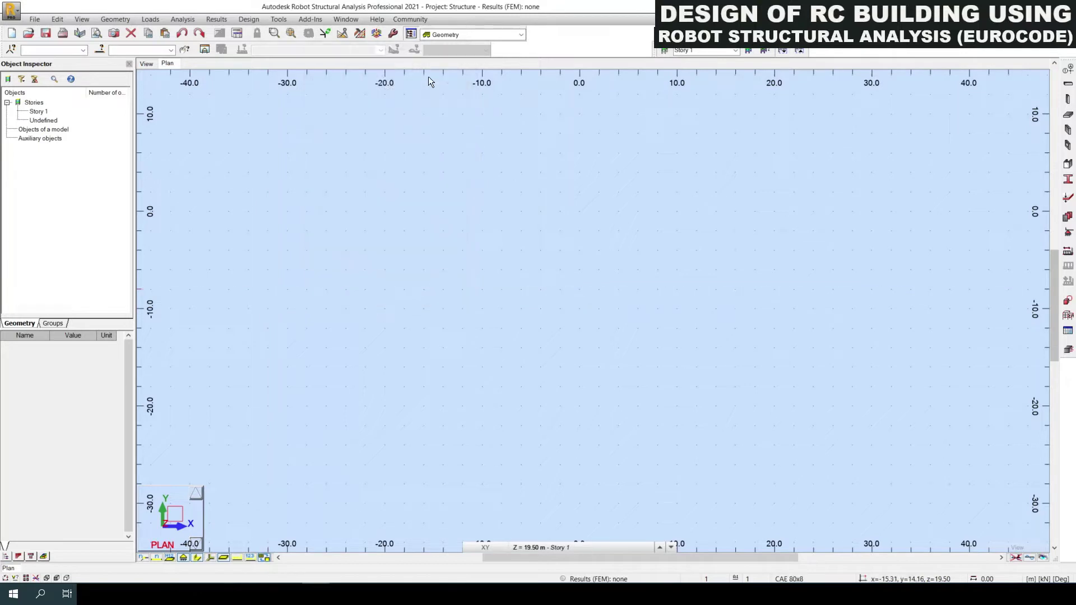
{"action": "left_click", "coordinate": [1069, 73]}
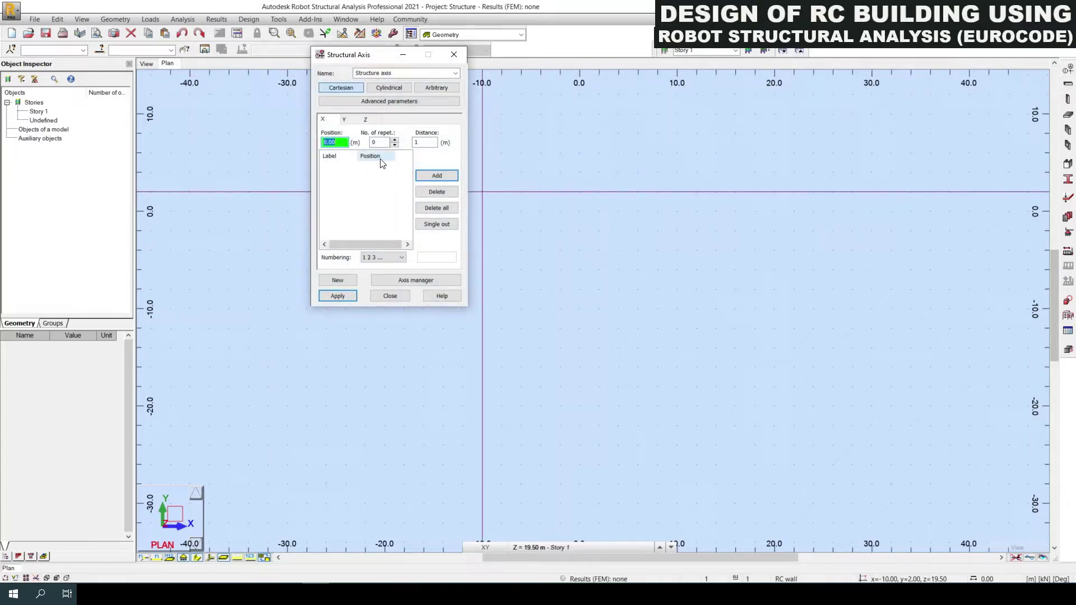
{"action": "left_click", "coordinate": [436, 176]}
{"action": "type", "text": "3"}
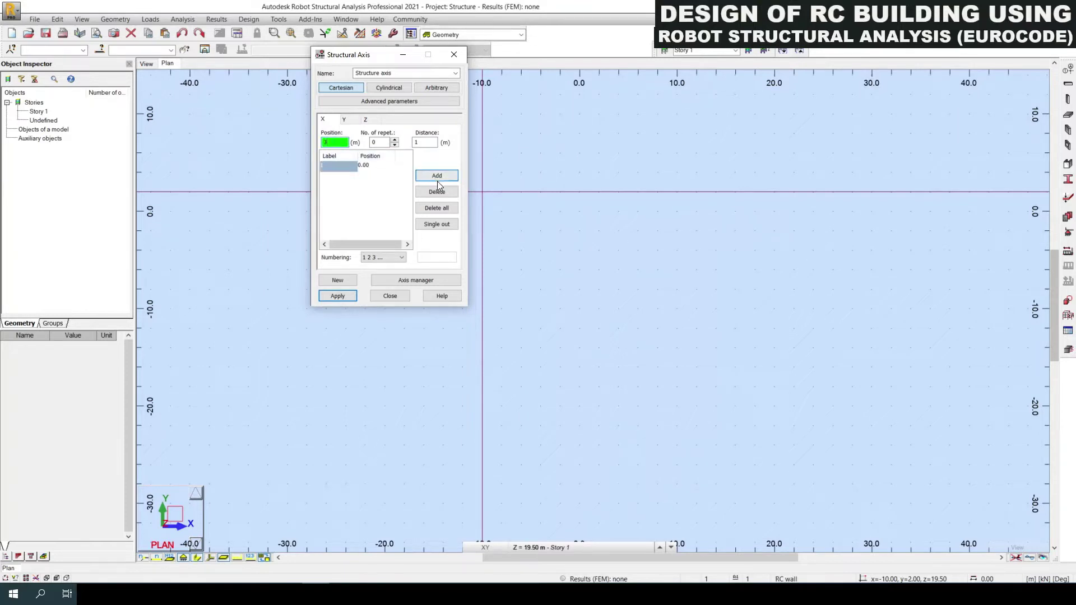
{"action": "left_click", "coordinate": [436, 176]}
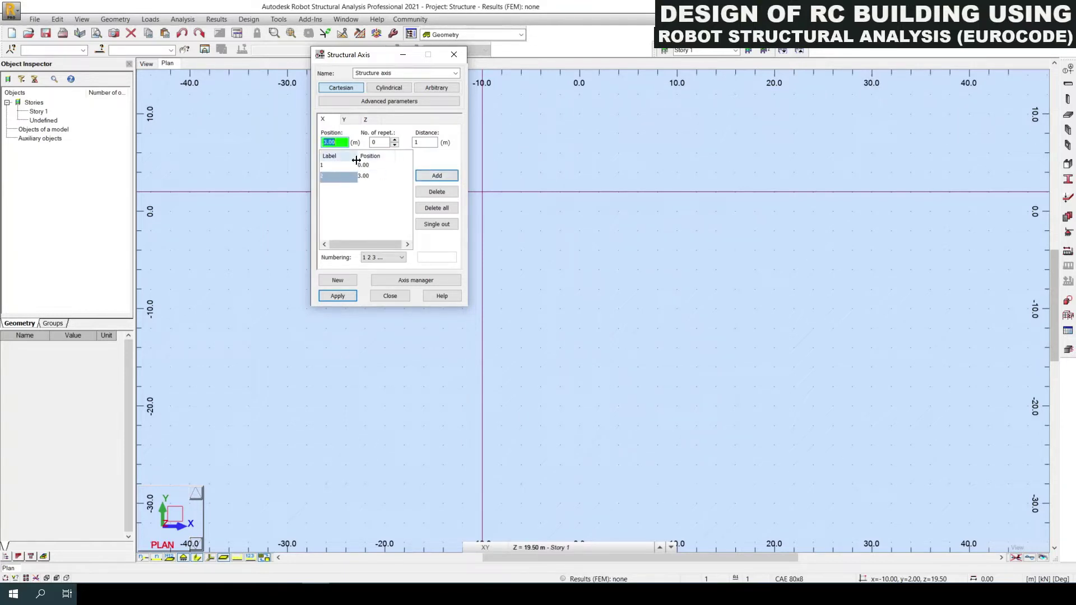
{"action": "type", "text": "6"}
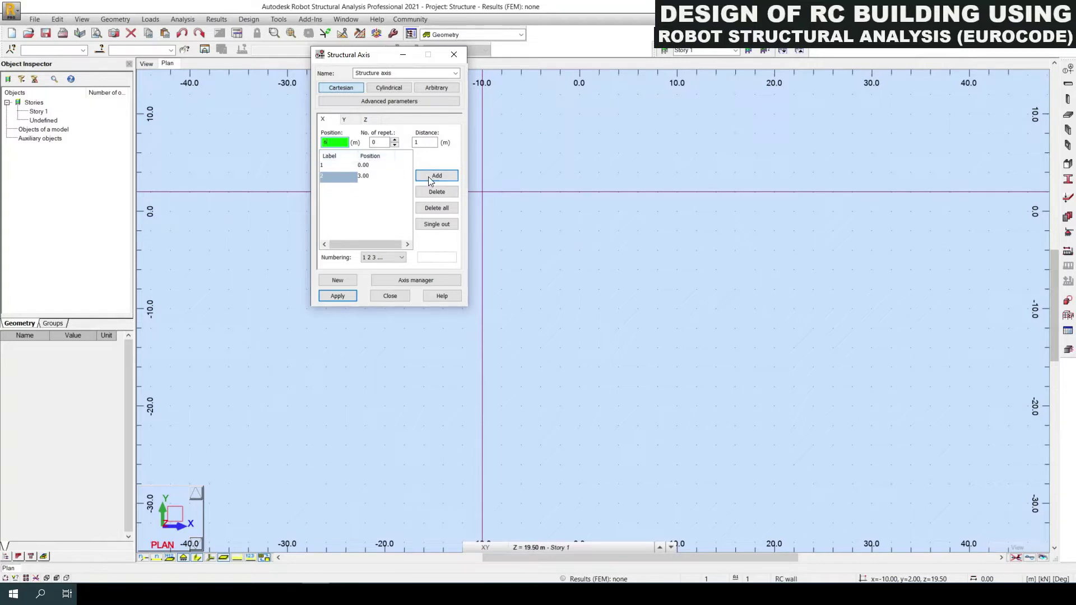
{"action": "left_click", "coordinate": [437, 175]}
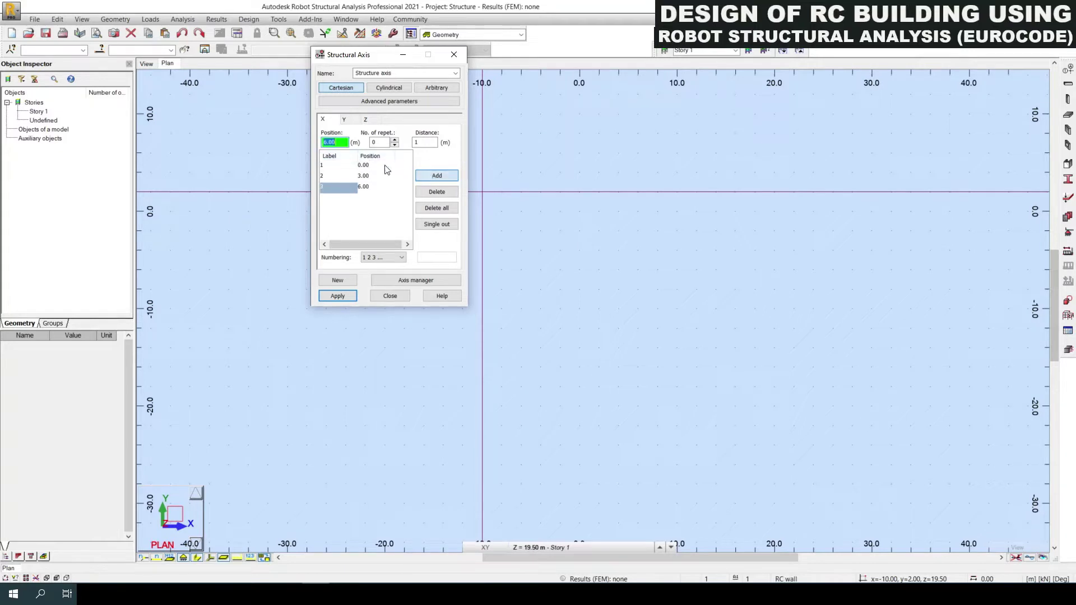
{"action": "left_click", "coordinate": [381, 256]}
{"action": "left_click", "coordinate": [379, 266]}
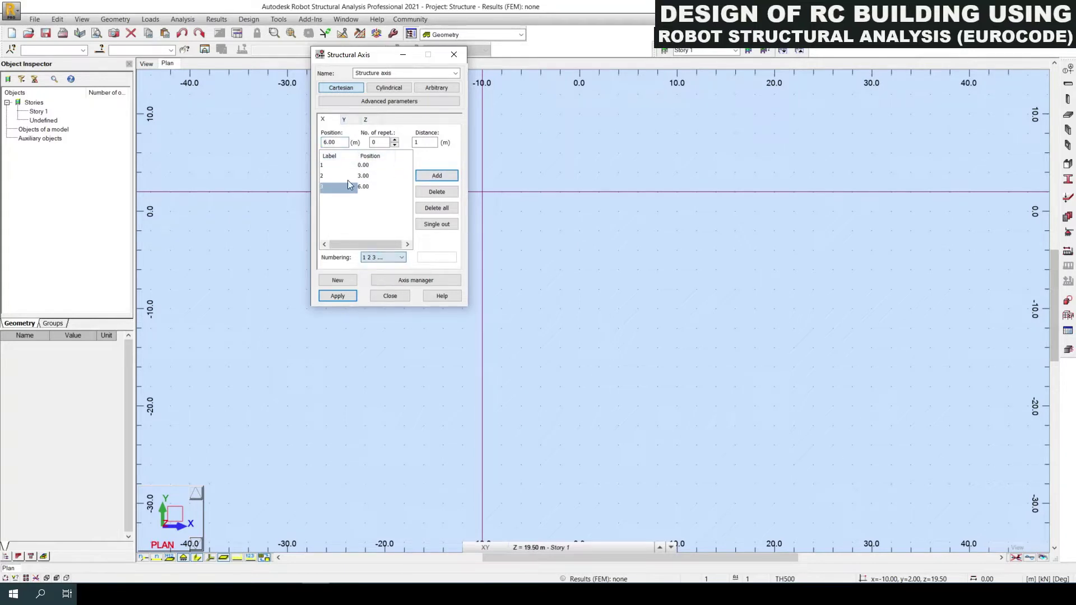
Step: Define structural axes in the Y direction at positions 0, 3 and 6 m, numbered A B C
{"action": "left_click", "coordinate": [344, 120]}
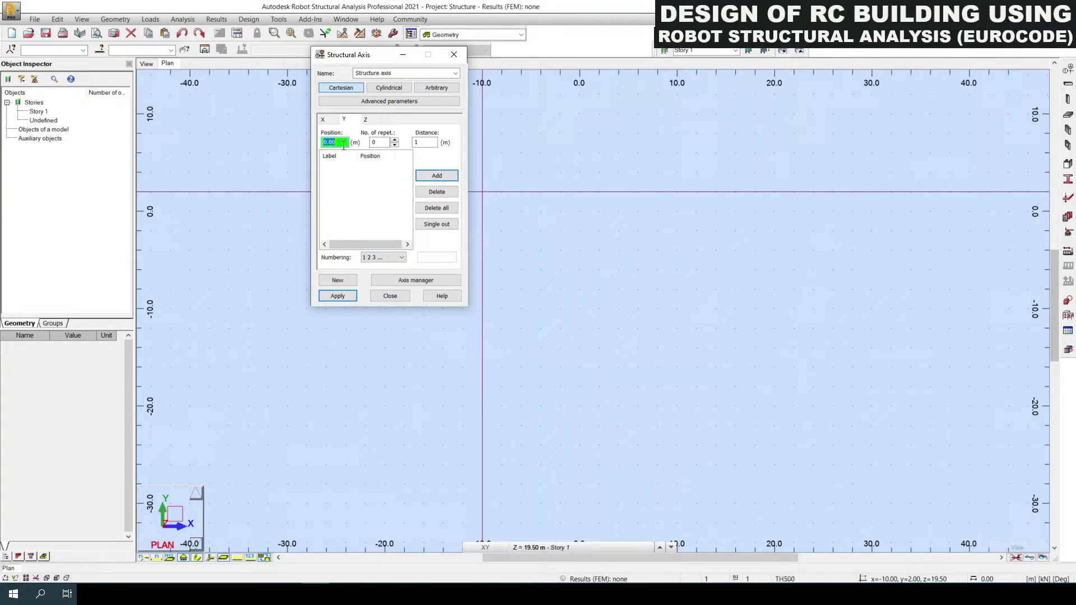
{"action": "key", "text": "Return"}
{"action": "type", "text": "3"}
{"action": "left_click", "coordinate": [437, 176]}
{"action": "type", "text": "6"}
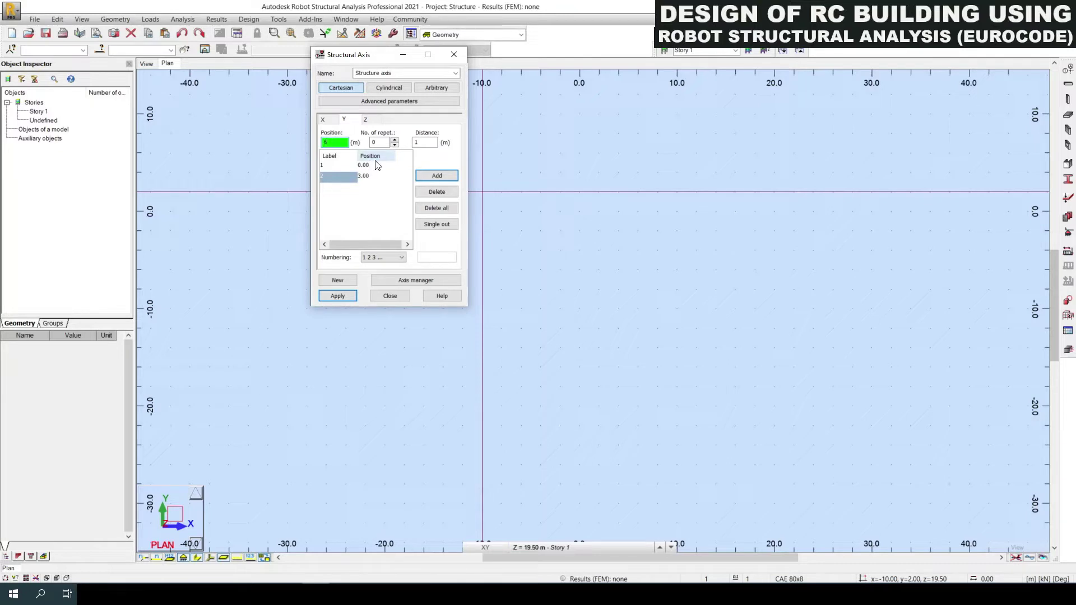
{"action": "left_click", "coordinate": [424, 176]}
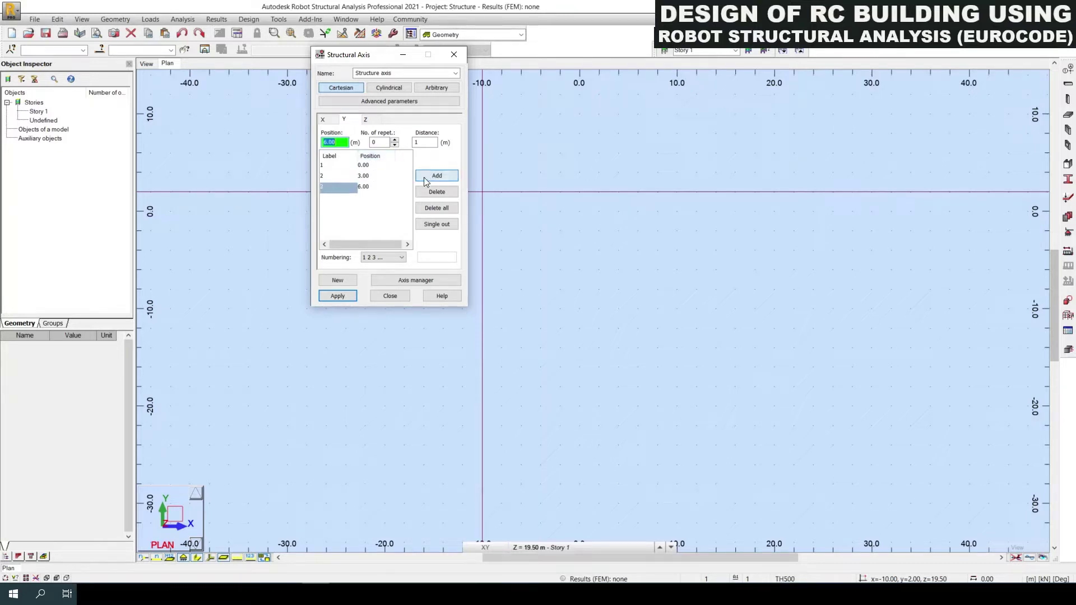
{"action": "left_click", "coordinate": [369, 258]}
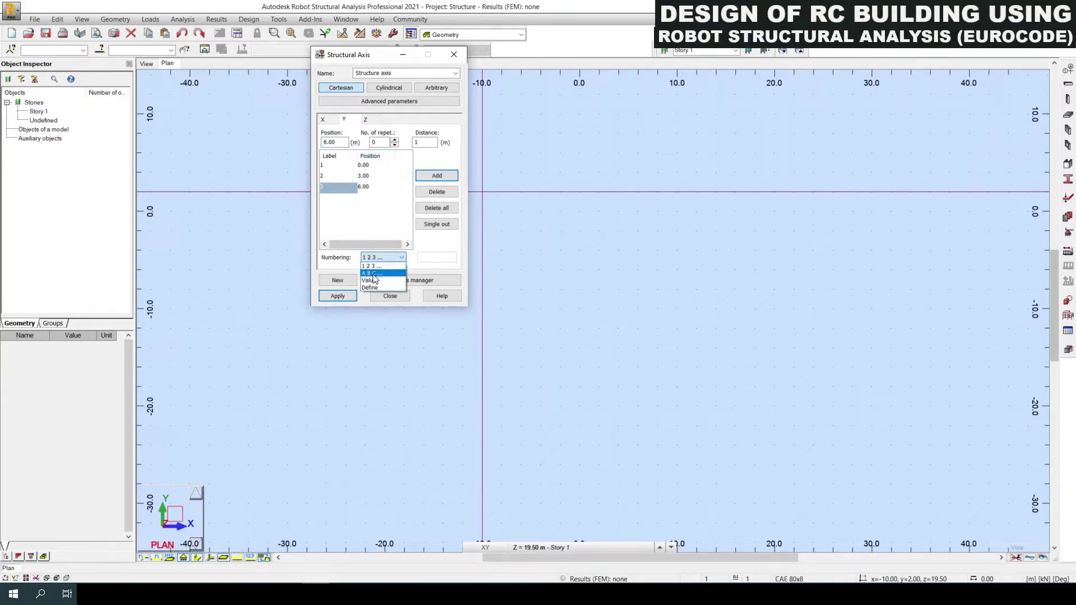
{"action": "left_click", "coordinate": [373, 274]}
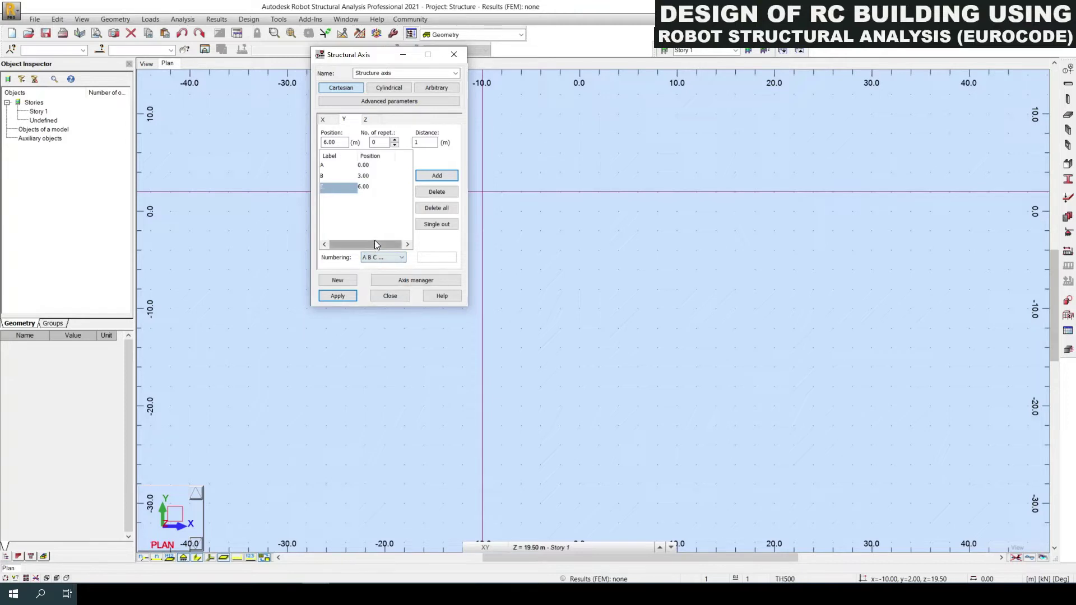
Step: Turn off Stories for the Z direction and define axes at 0, 3 and 6 m, labelled by Value
{"action": "left_click", "coordinate": [367, 120]}
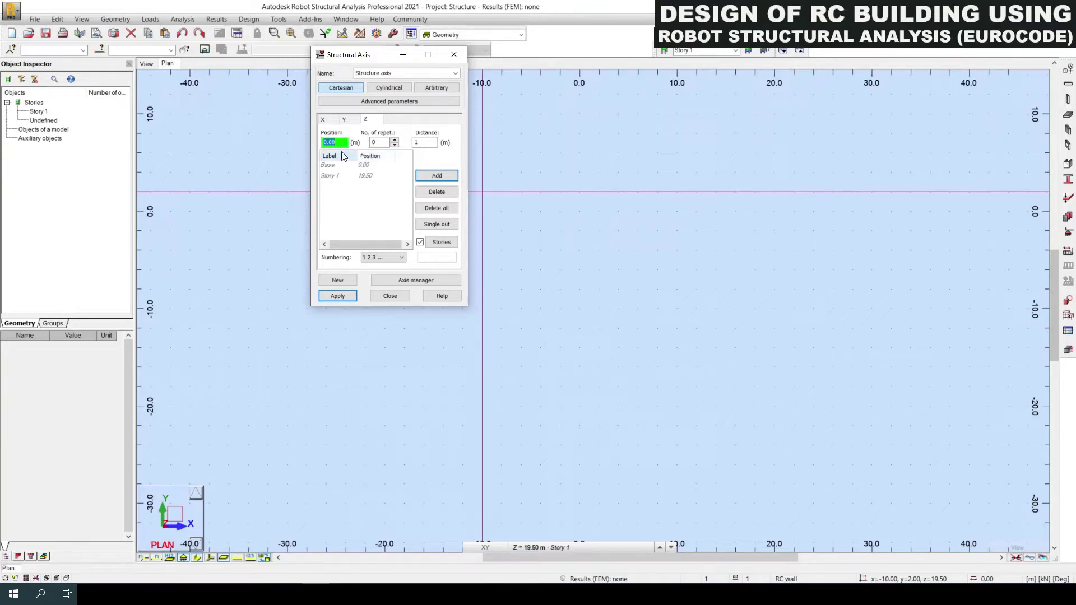
{"action": "left_click", "coordinate": [419, 244]}
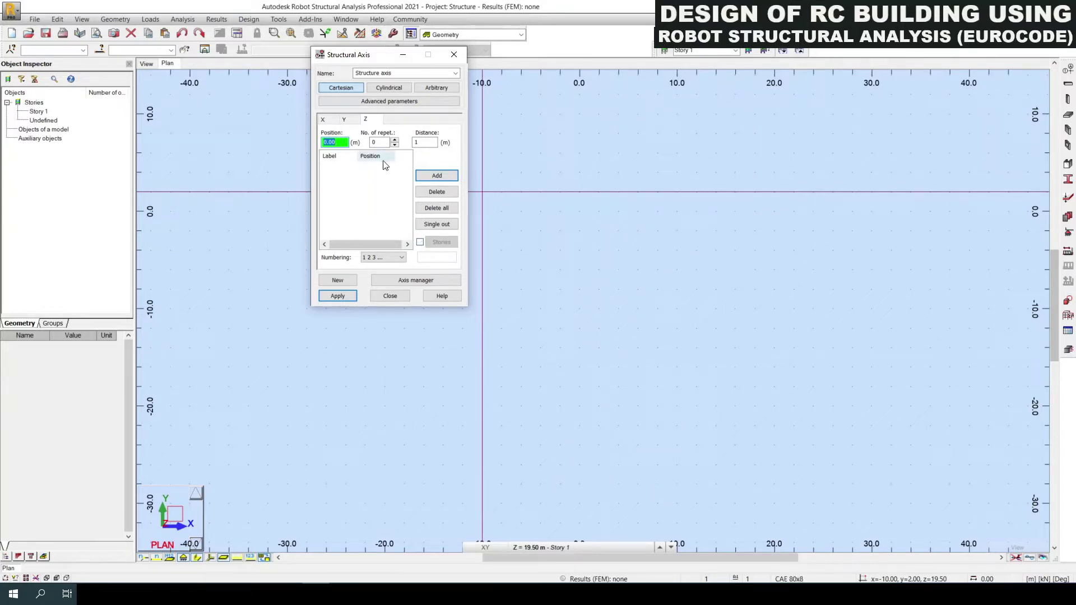
{"action": "left_click", "coordinate": [425, 177]}
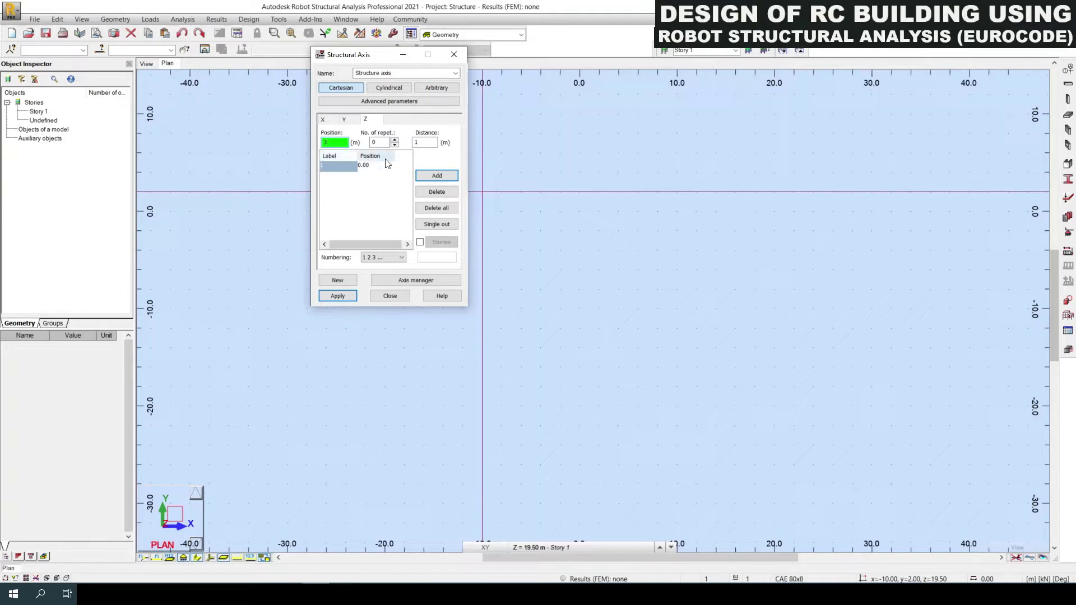
{"action": "type", "text": "3"}
{"action": "left_click", "coordinate": [432, 175]}
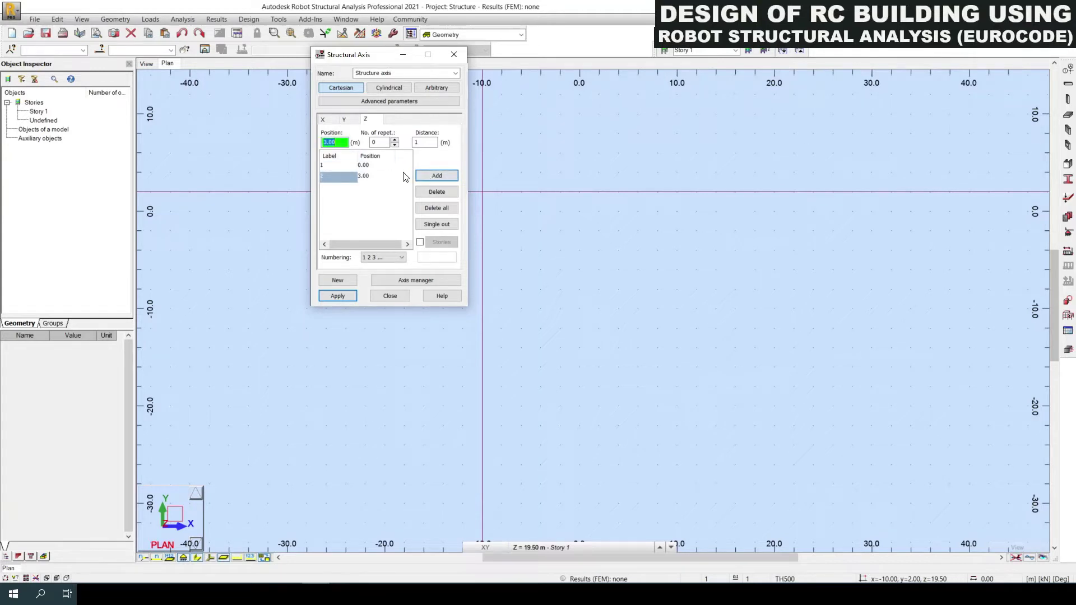
{"action": "type", "text": "6"}
{"action": "left_click", "coordinate": [439, 175]}
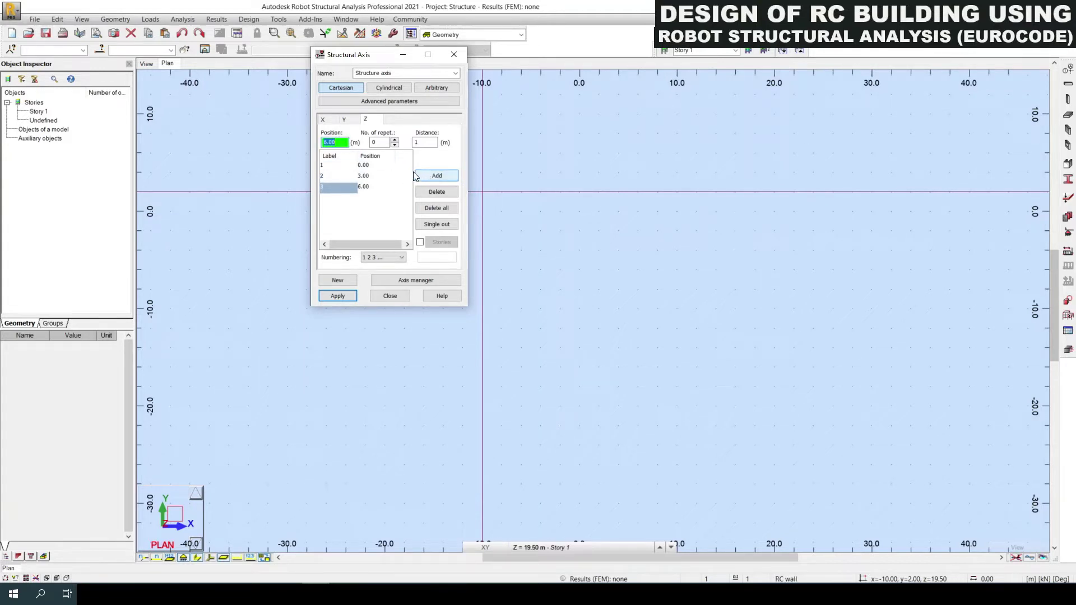
{"action": "left_click", "coordinate": [391, 257]}
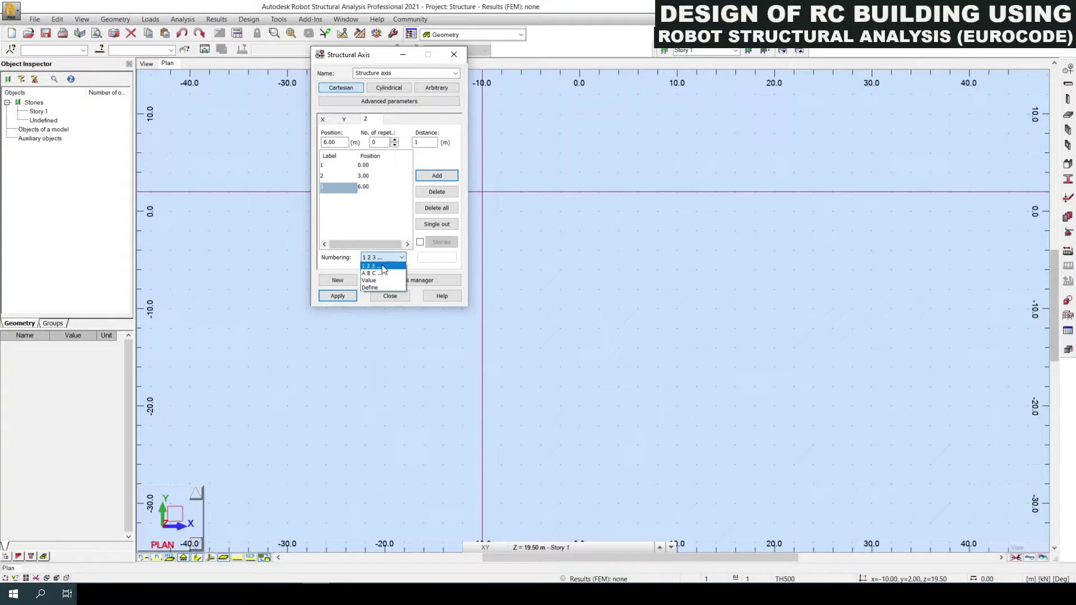
{"action": "left_click", "coordinate": [377, 279]}
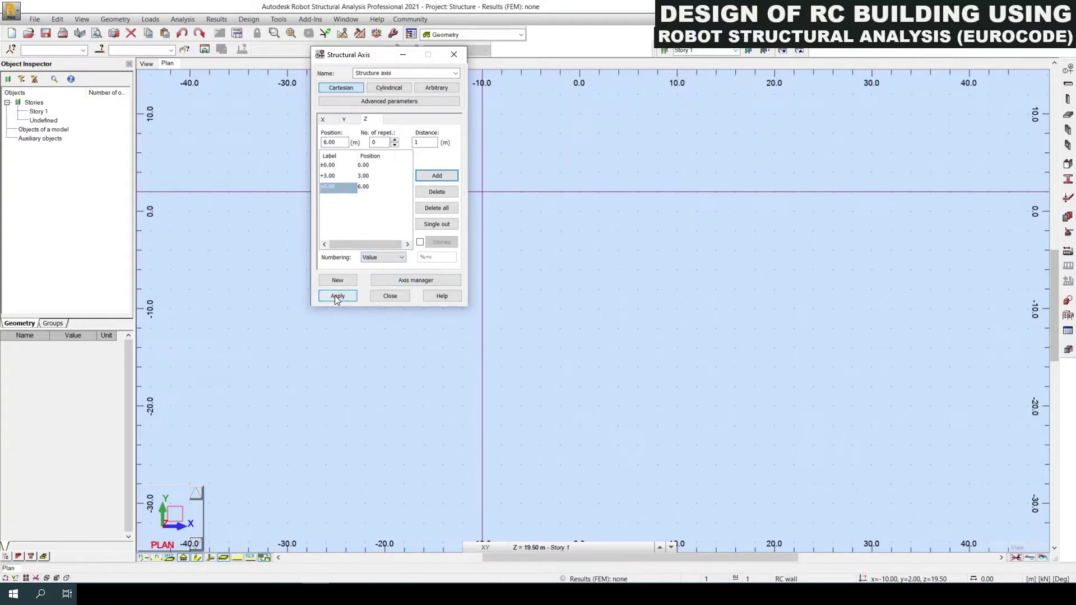
Step: Apply the structural axis grid and display it in the 3D view
{"action": "left_click", "coordinate": [336, 296]}
{"action": "left_click", "coordinate": [382, 298]}
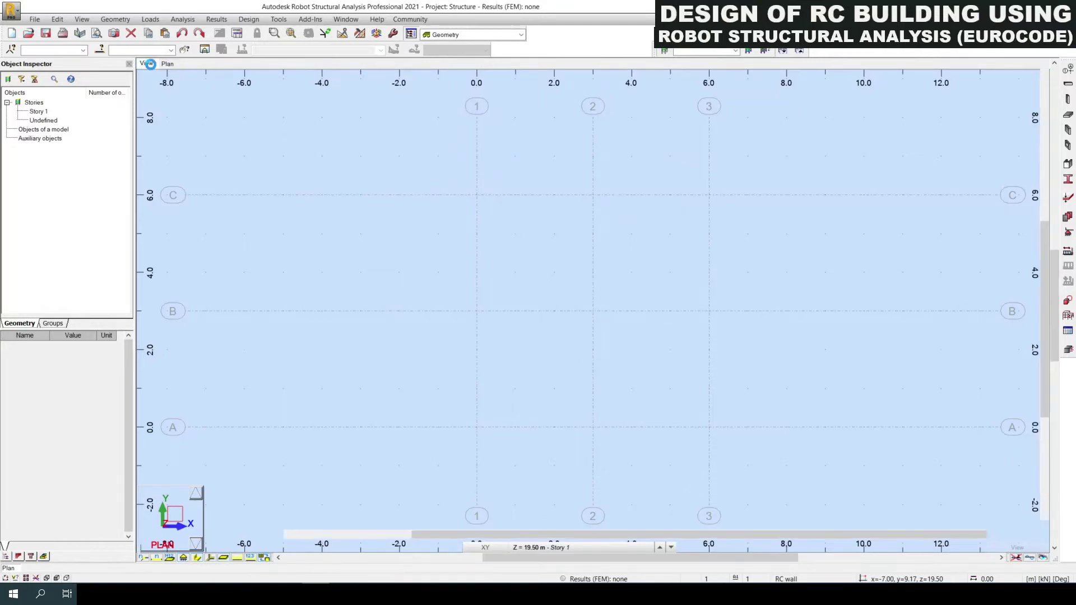
{"action": "left_click", "coordinate": [147, 64]}
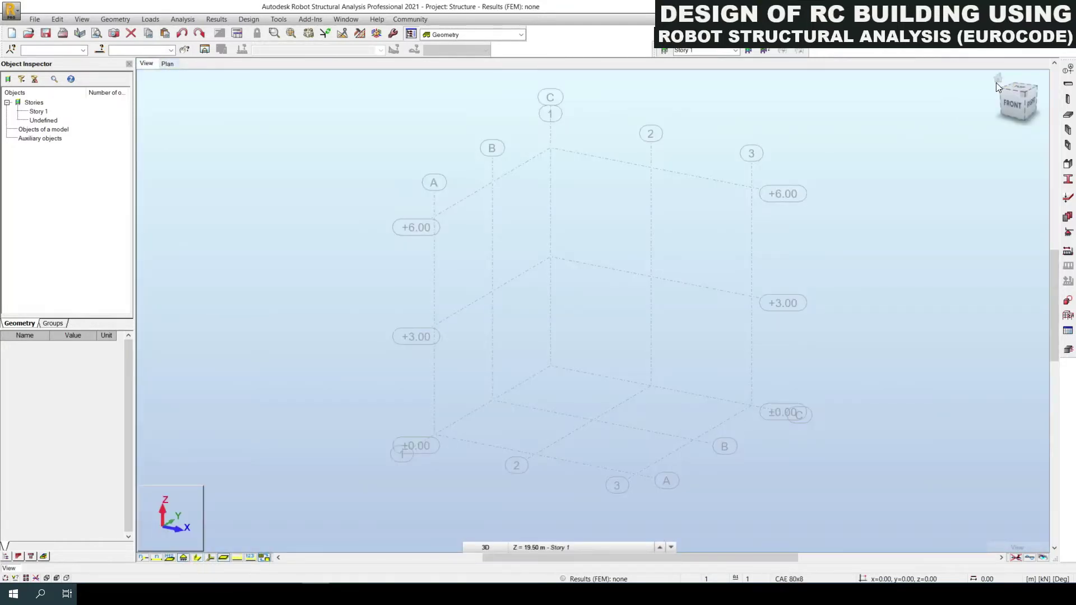
{"action": "scroll", "coordinate": [760, 362], "scroll_direction": "up", "scroll_amount": 2}
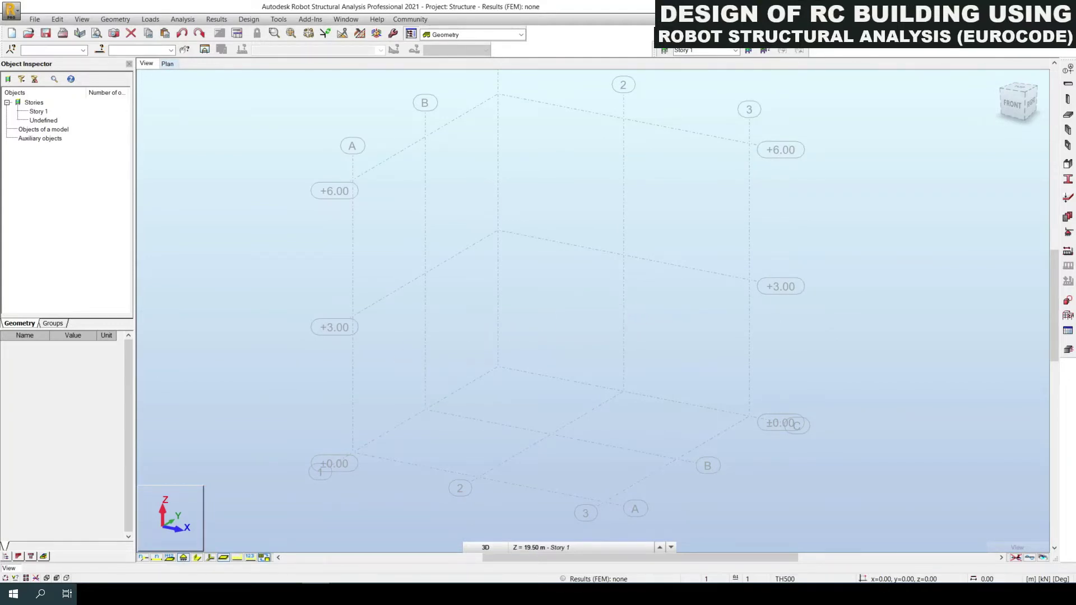
{"action": "middle_click_drag", "start_coordinate": [783, 434], "coordinate": [768, 424]}
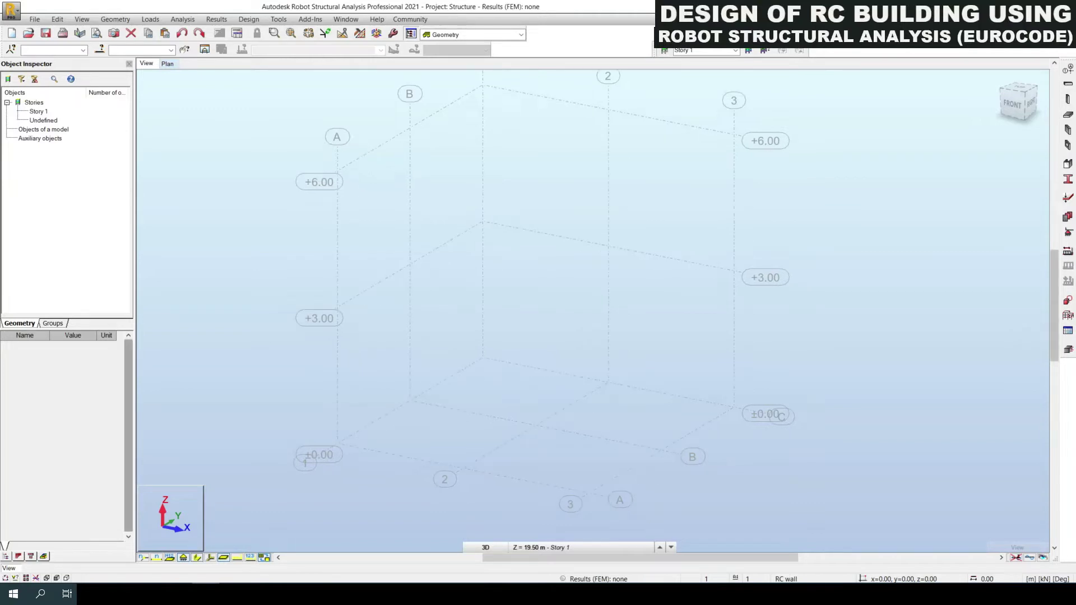
{"action": "middle_click_drag", "start_coordinate": [433, 307], "coordinate": [619, 348]}
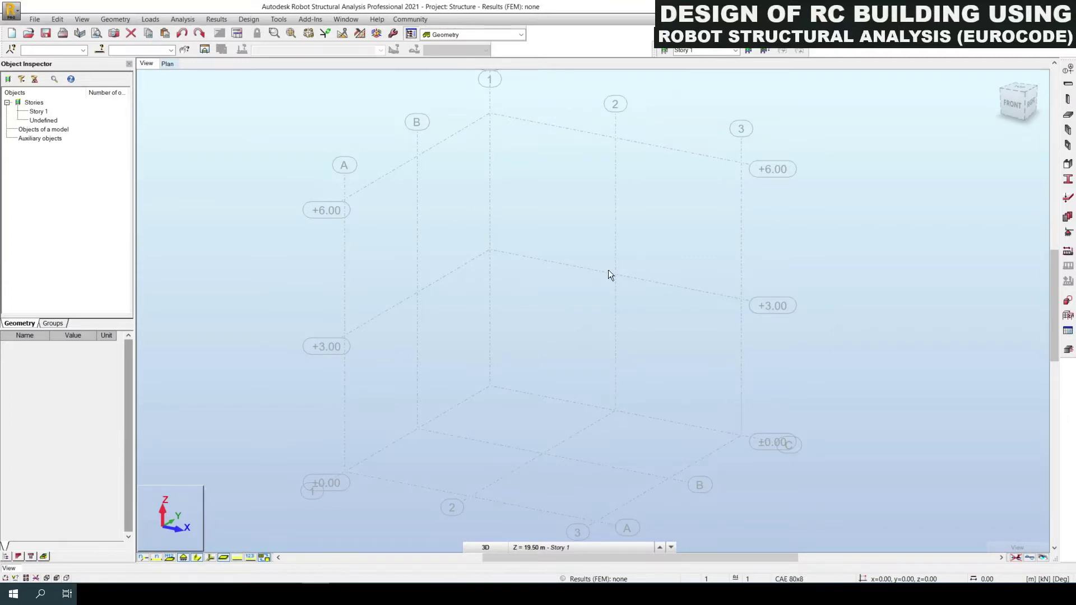
Step: Examine the dimension and force unit settings in Job Preferences, including the available force units
{"action": "left_click", "coordinate": [279, 20]}
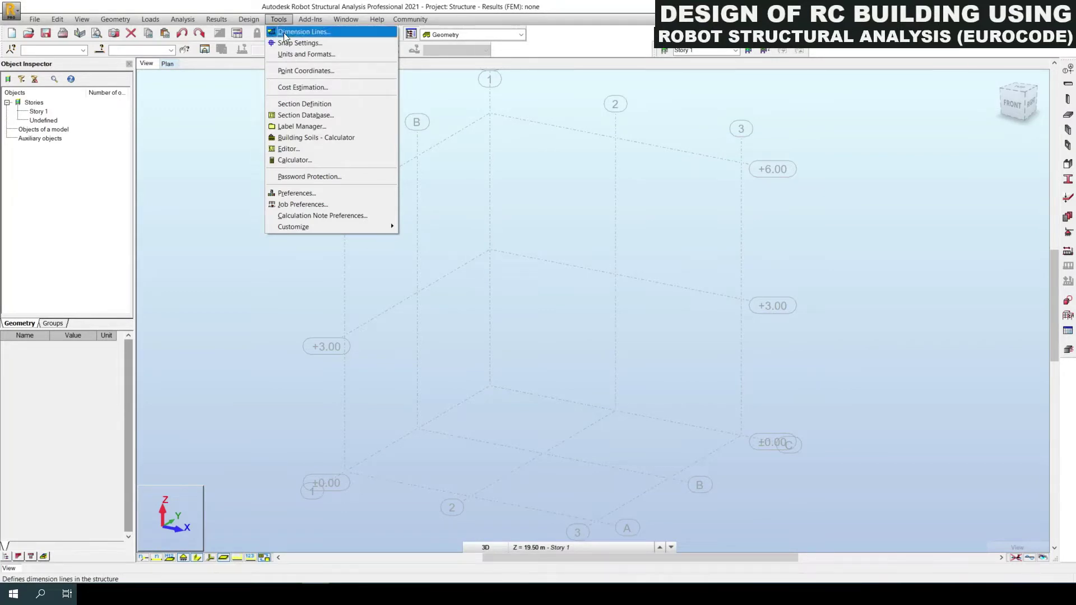
{"action": "left_click", "coordinate": [303, 205]}
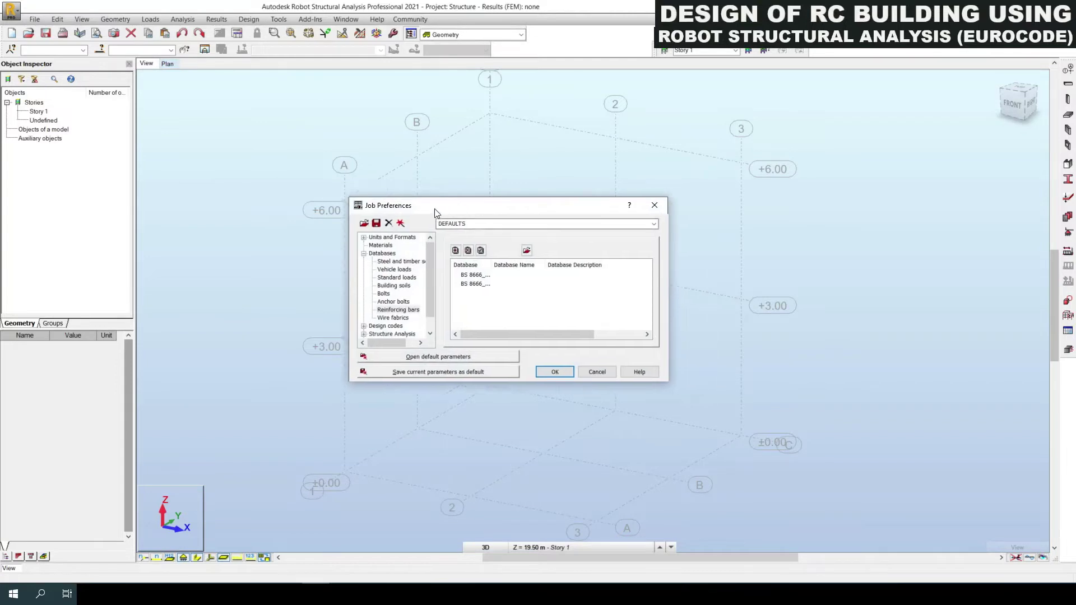
{"action": "left_click_drag", "start_coordinate": [435, 212], "coordinate": [294, 213]}
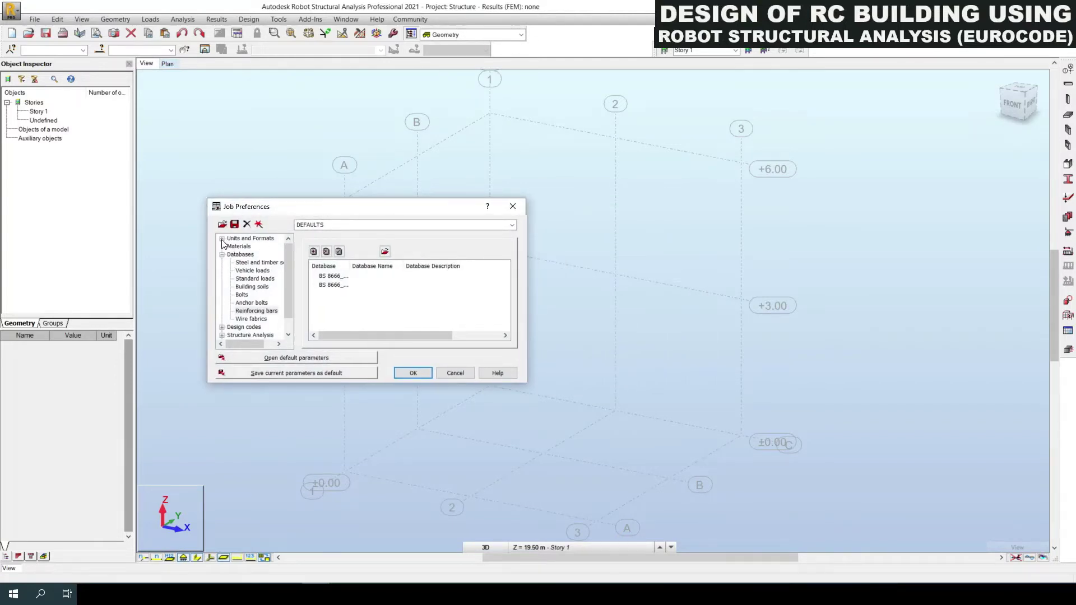
{"action": "left_click", "coordinate": [221, 239]}
{"action": "left_click", "coordinate": [257, 247]}
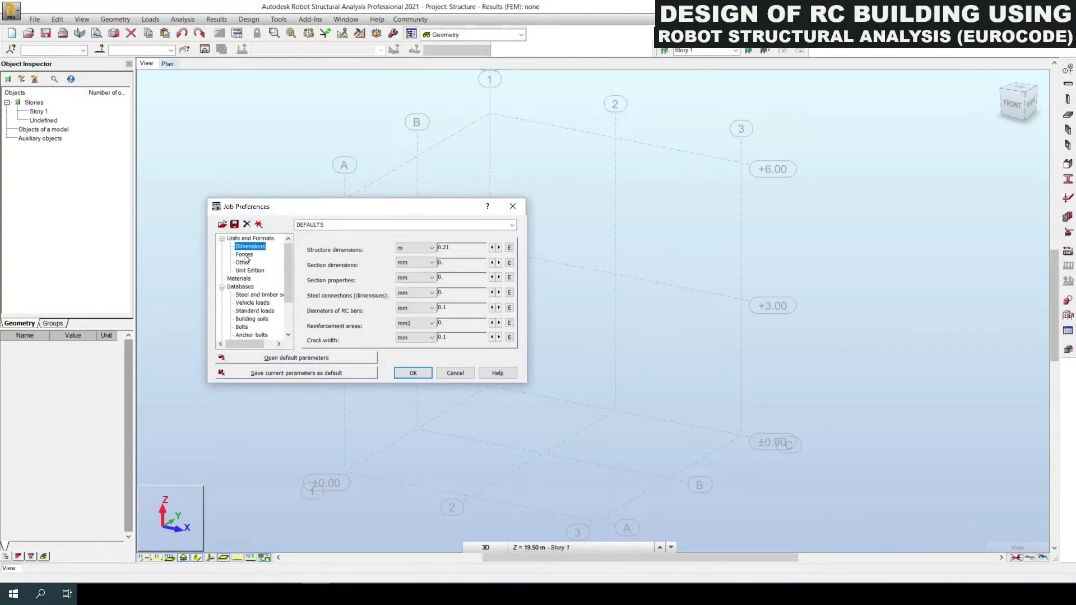
{"action": "left_click", "coordinate": [245, 256]}
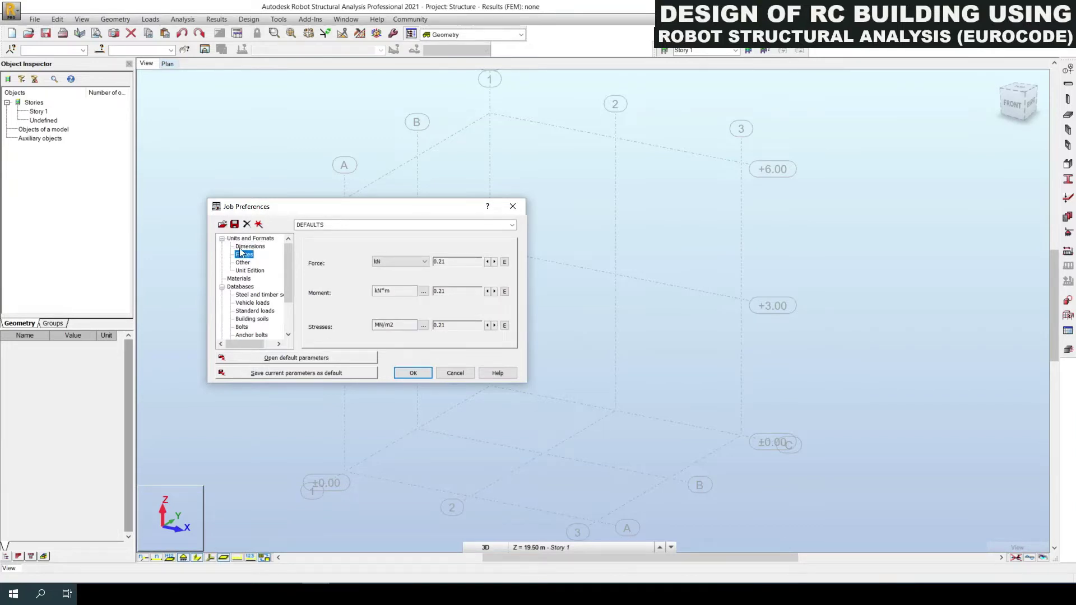
{"action": "left_click", "coordinate": [247, 247]}
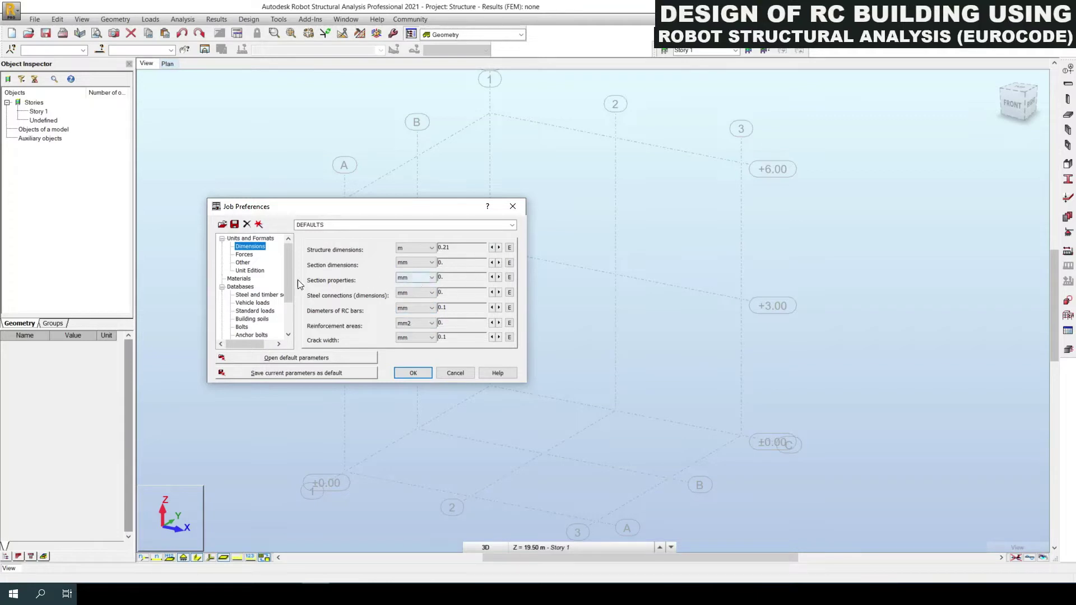
{"action": "left_click", "coordinate": [244, 254]}
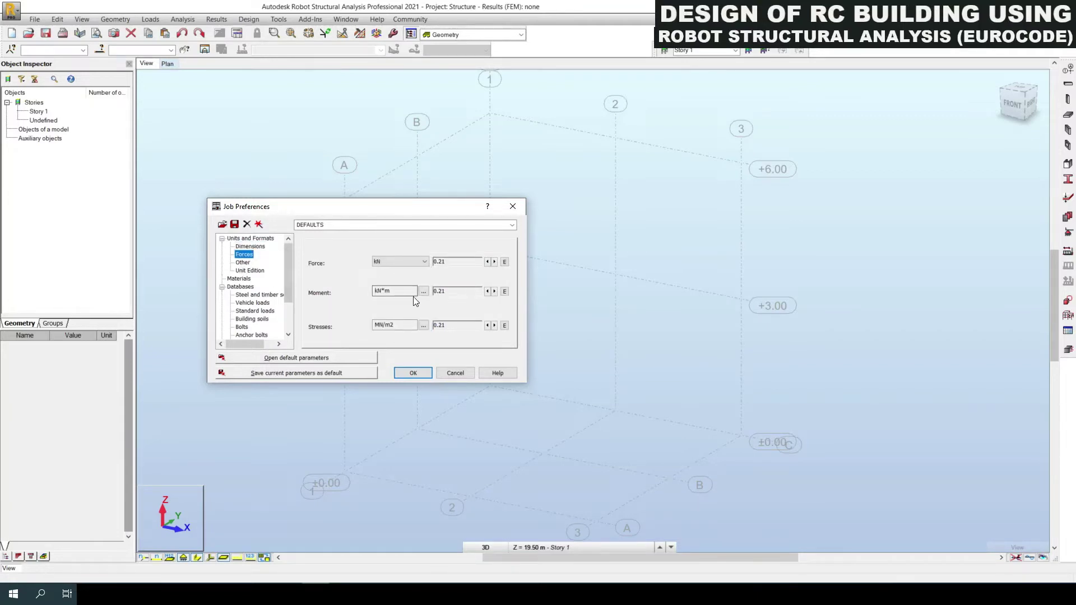
{"action": "left_click", "coordinate": [423, 263]}
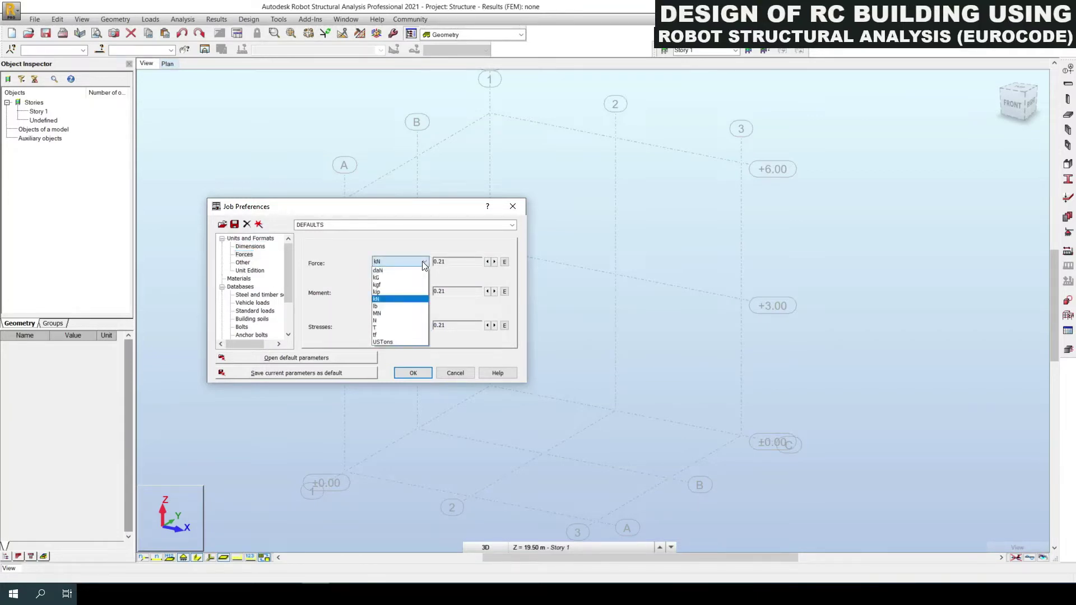
{"action": "left_click", "coordinate": [423, 264]}
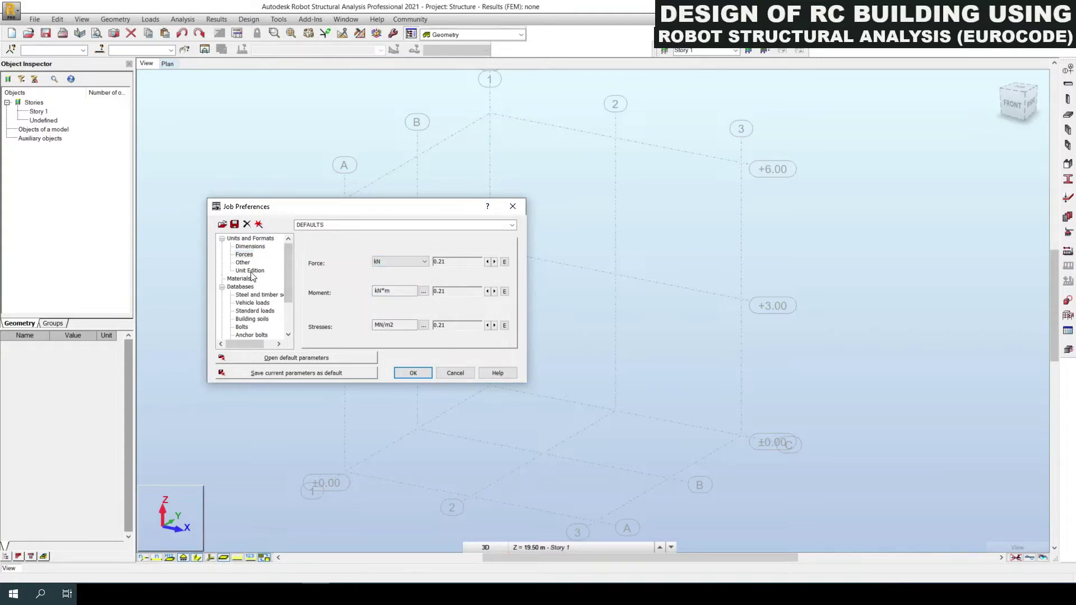
{"action": "left_click", "coordinate": [401, 262]}
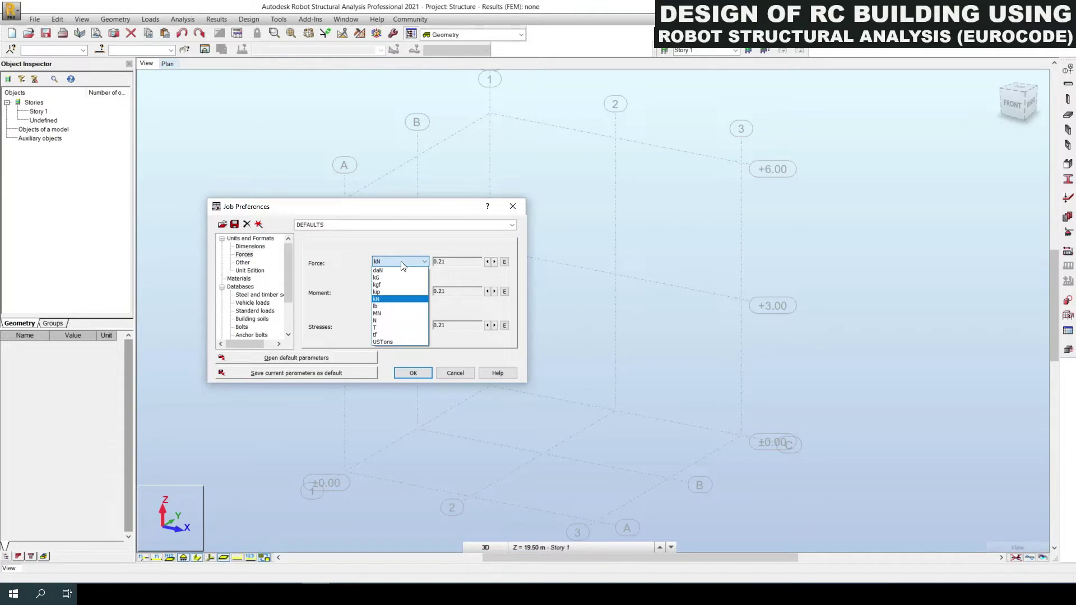
{"action": "left_click", "coordinate": [401, 262]}
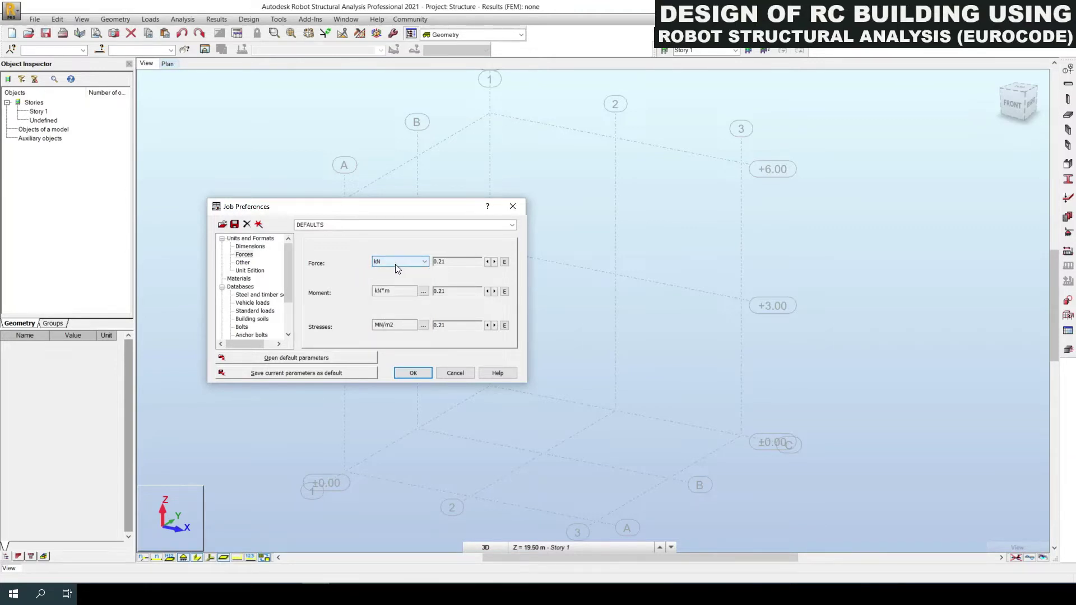
Step: Examine the other unit formats, including temperature, and the length, force and mass unit definitions in Job Preferences
{"action": "left_click", "coordinate": [245, 264]}
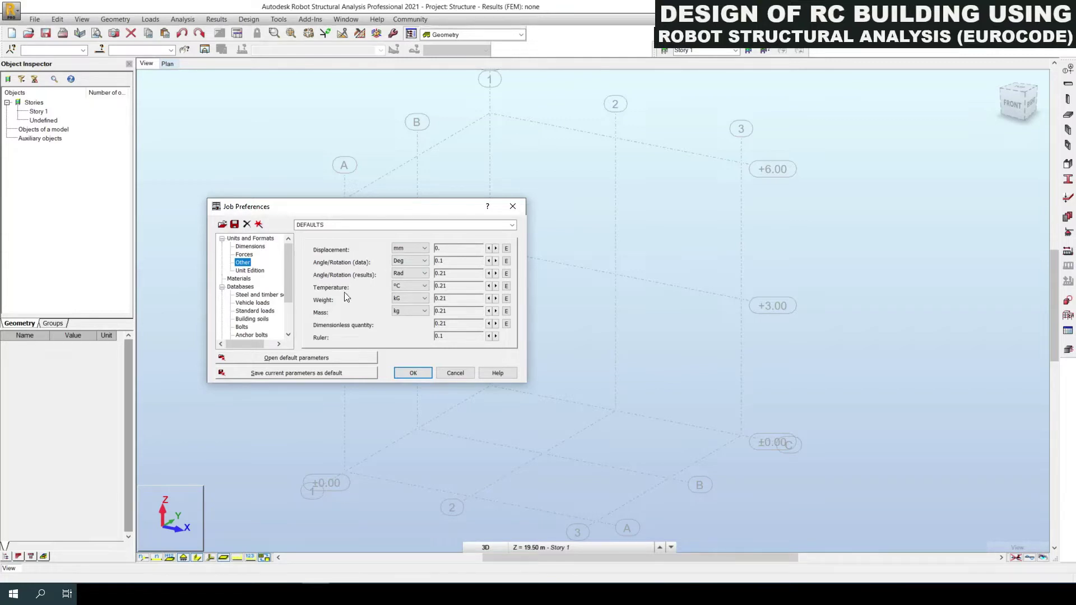
{"action": "left_click", "coordinate": [410, 287]}
{"action": "left_click", "coordinate": [249, 271]}
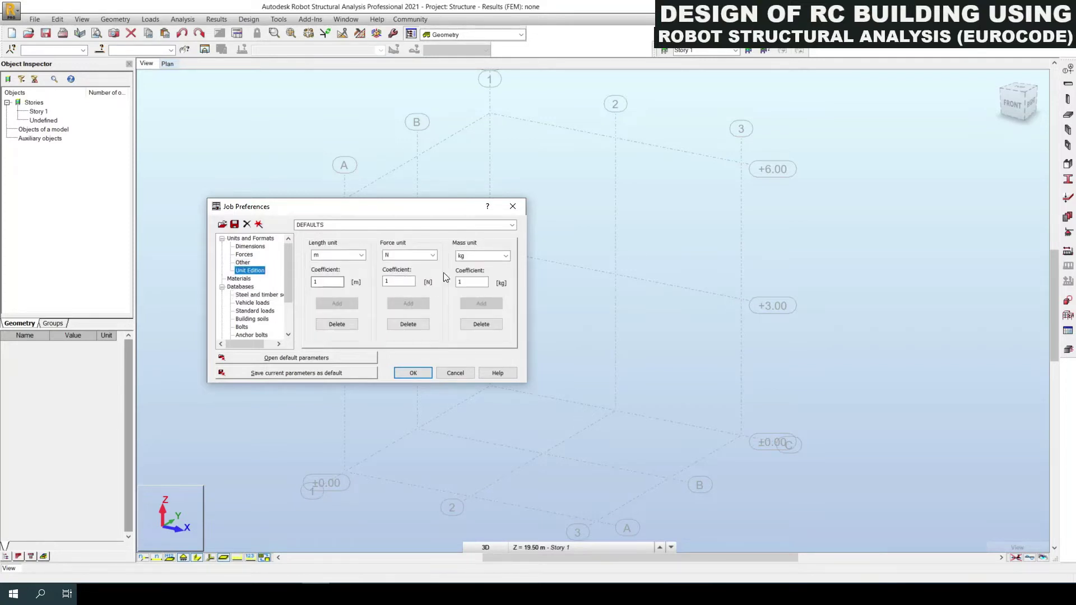
{"action": "left_click", "coordinate": [255, 294]}
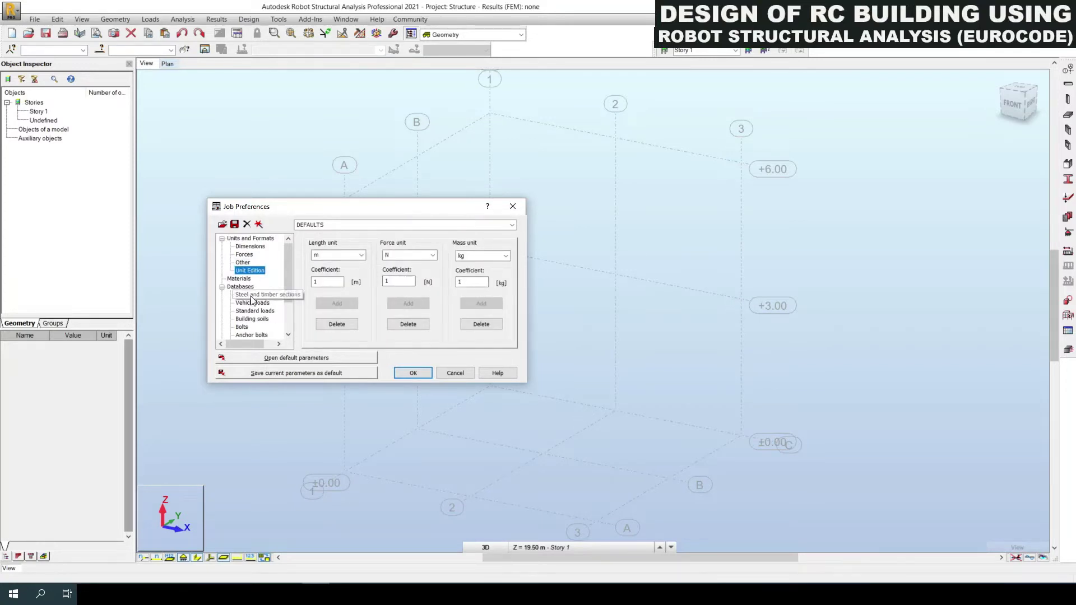
Step: Choose C30/37 as the basic concrete within the Eurocode material set
{"action": "left_click", "coordinate": [245, 279]}
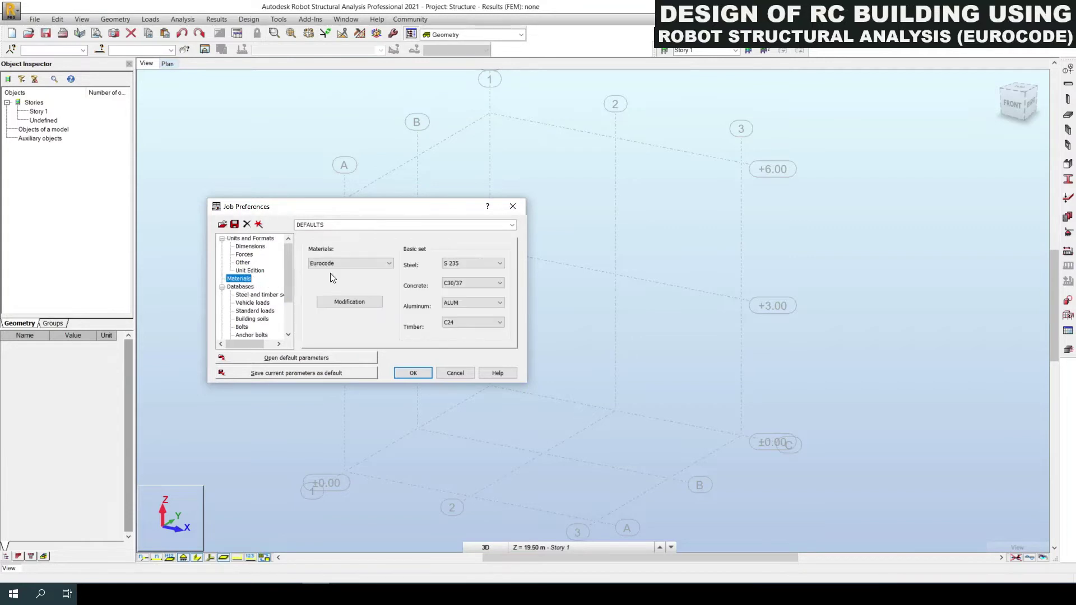
{"action": "left_click", "coordinate": [353, 264]}
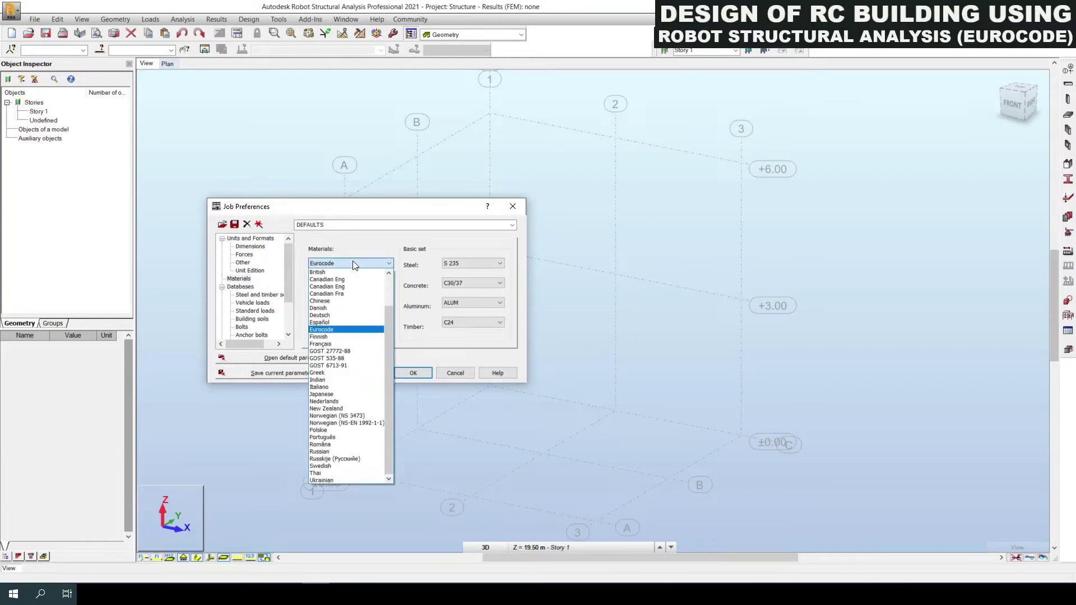
{"action": "left_click", "coordinate": [352, 263]}
{"action": "left_click", "coordinate": [487, 286]}
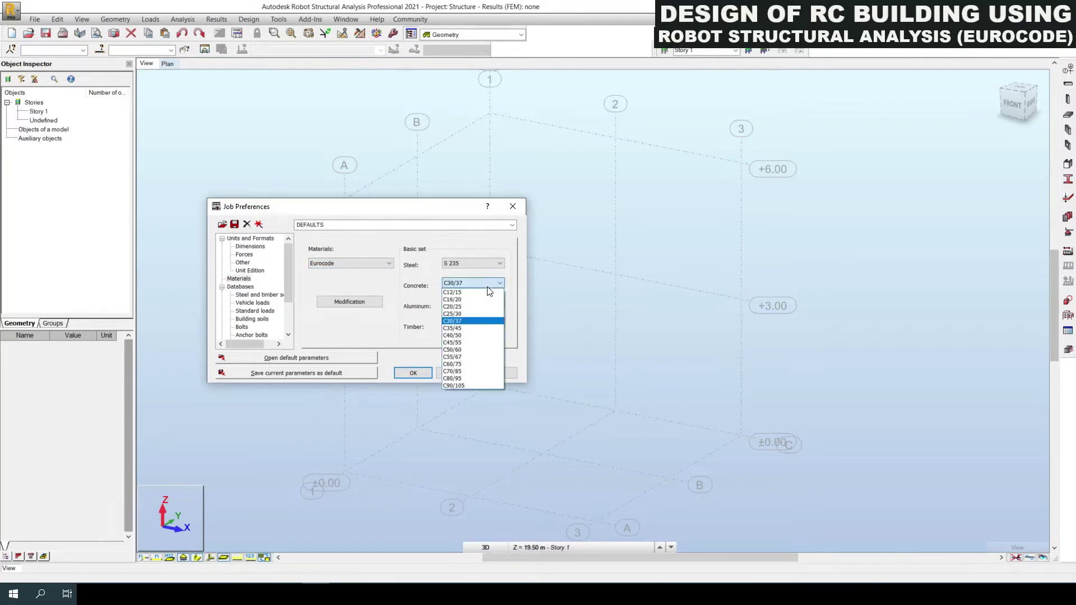
{"action": "left_click", "coordinate": [462, 320]}
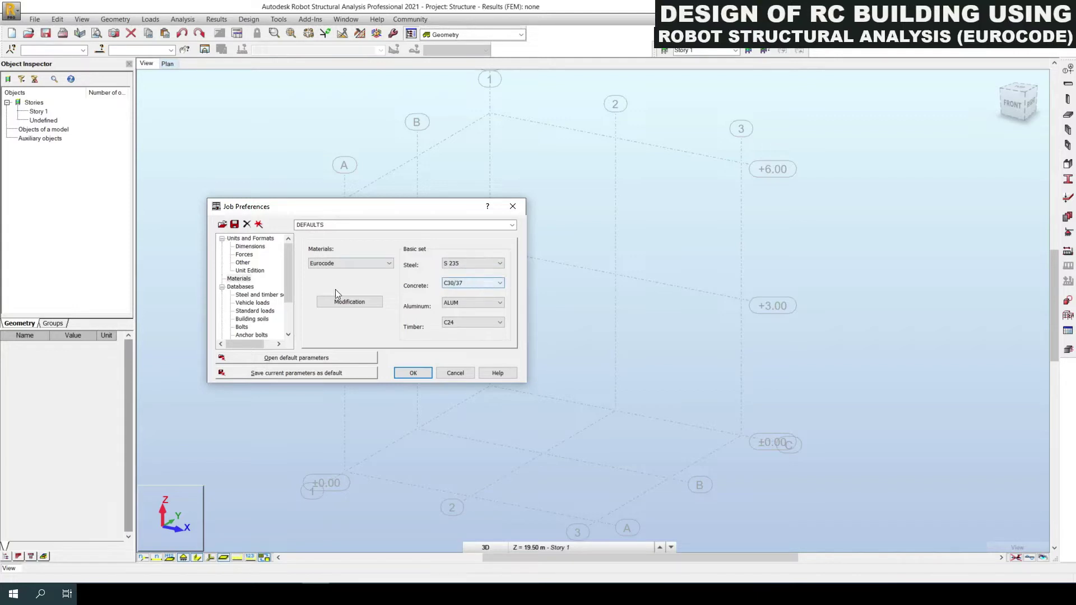
Step: Examine the databases for steel and timber sections, standard loads, building soils, bolts and anchor bolts, including the standard load databases available to add
{"action": "left_click", "coordinate": [241, 295]}
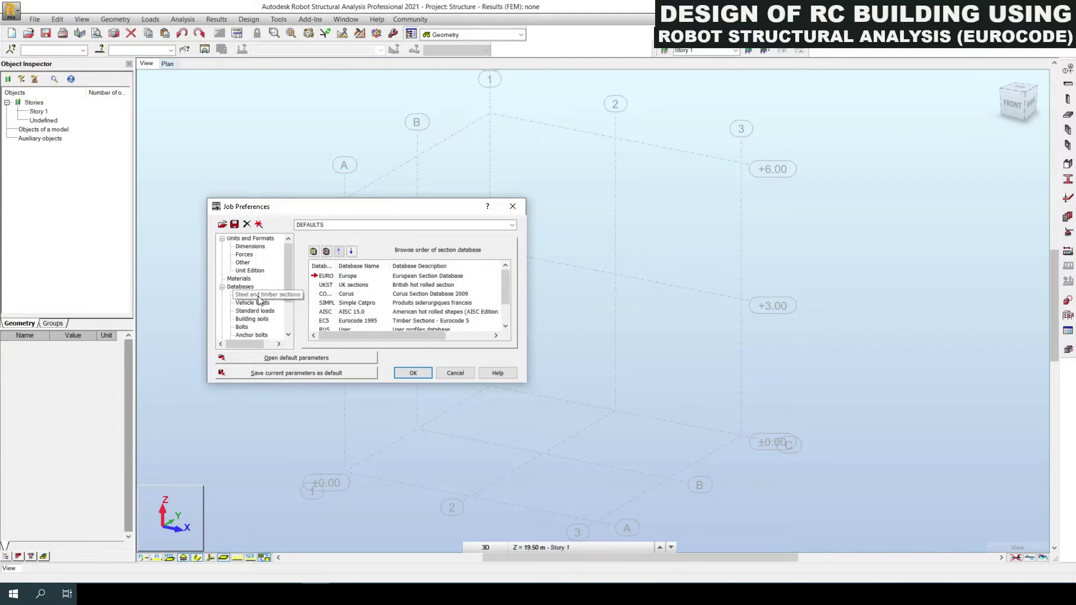
{"action": "left_click", "coordinate": [328, 277]}
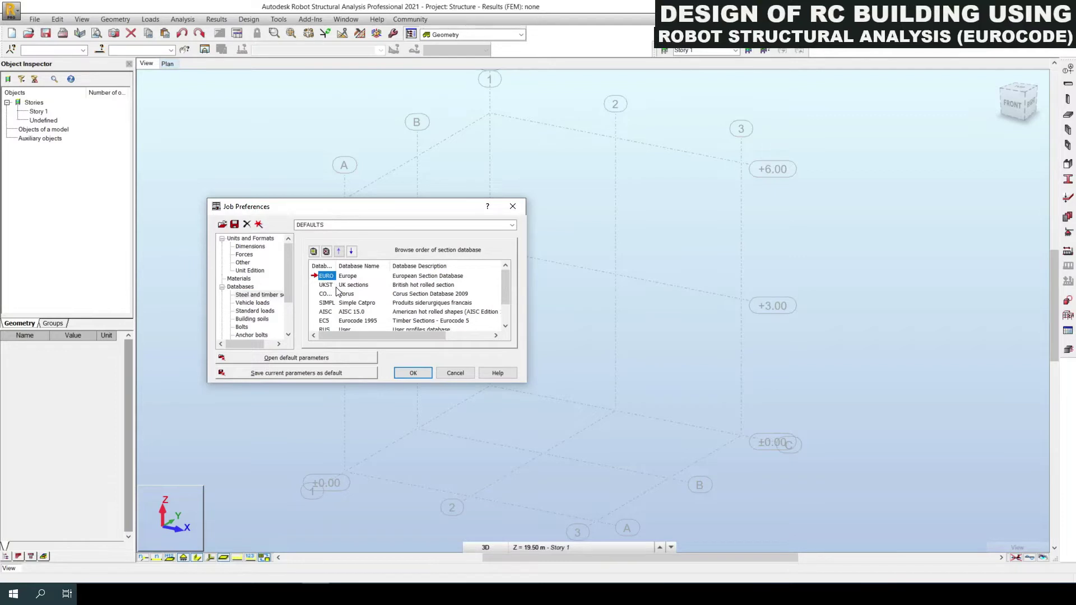
{"action": "left_click", "coordinate": [257, 312]}
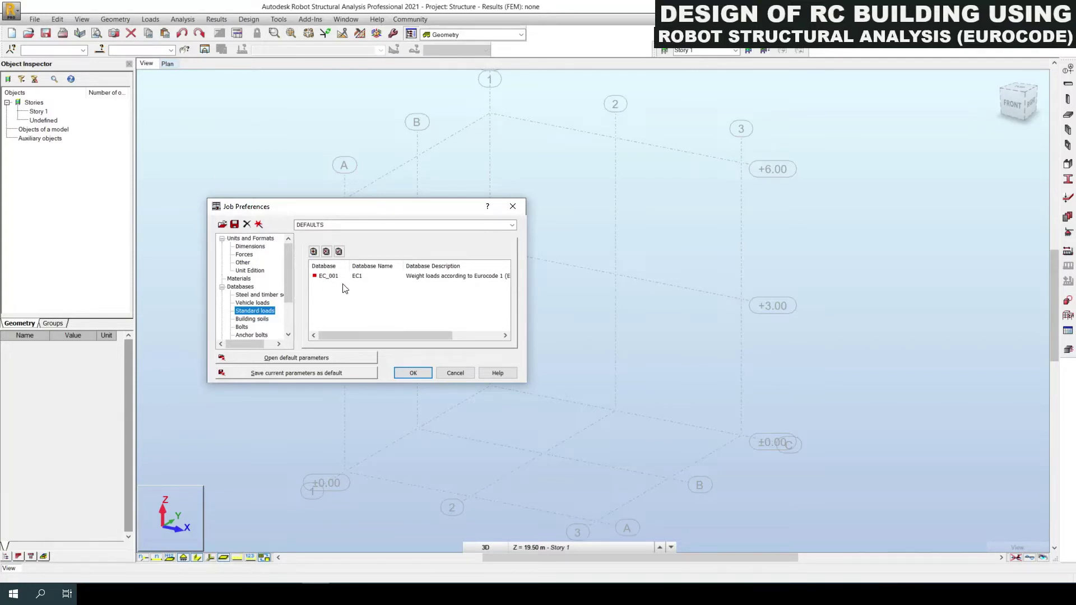
{"action": "left_click", "coordinate": [314, 251]}
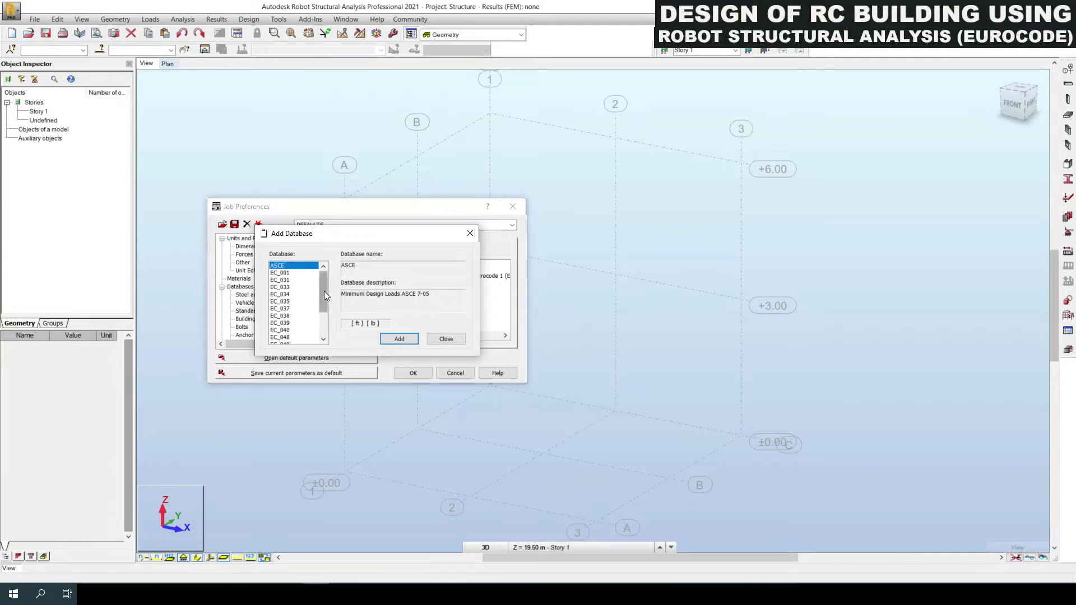
{"action": "left_click_drag", "start_coordinate": [324, 291], "coordinate": [325, 334]}
{"action": "left_click", "coordinate": [470, 233]}
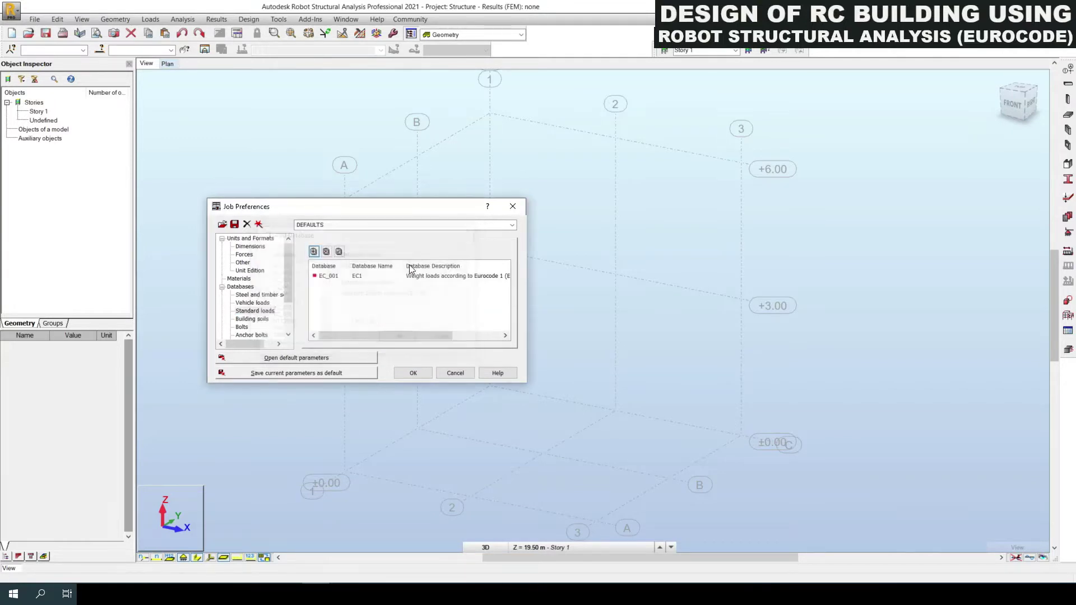
{"action": "scroll", "coordinate": [254, 318], "scroll_direction": "down", "scroll_amount": 1}
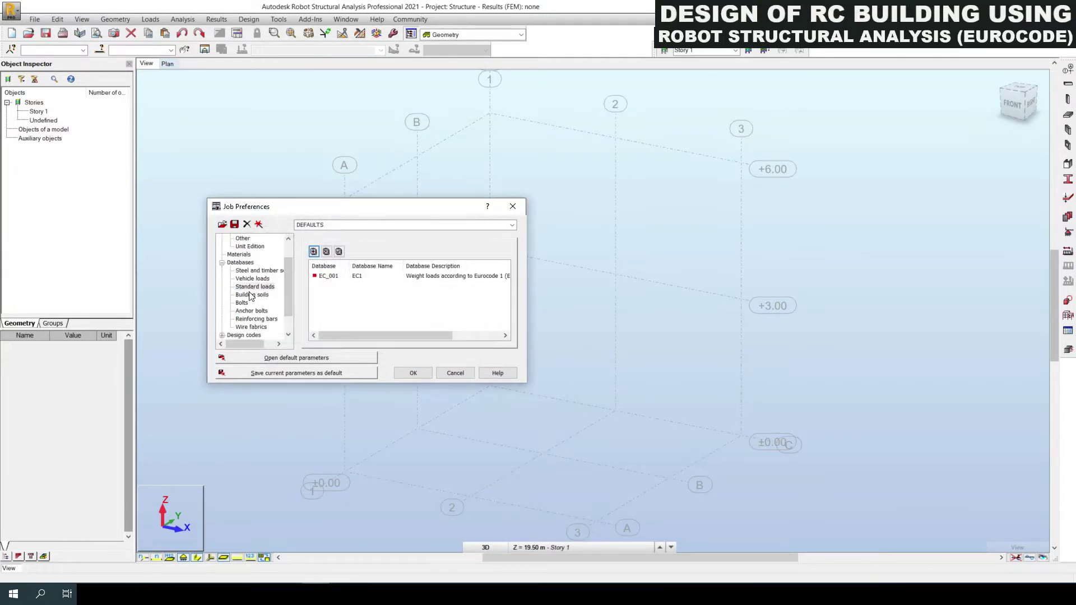
{"action": "left_click", "coordinate": [250, 295]}
{"action": "left_click", "coordinate": [252, 302]}
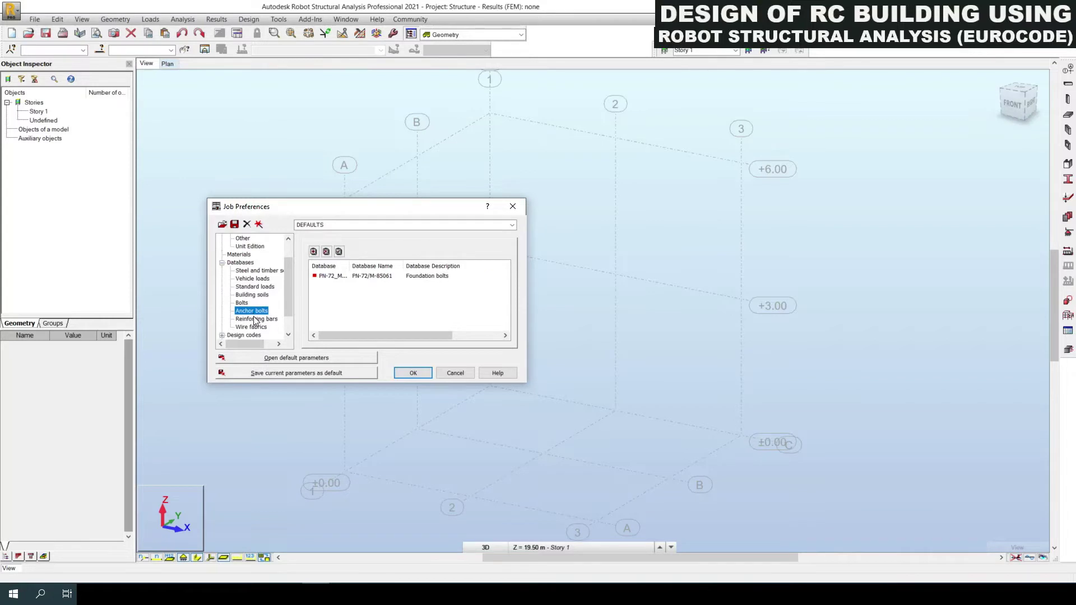
Step: Add the EN 1992-1-1 reinforcing bar database and set it as the default
{"action": "left_click", "coordinate": [261, 319]}
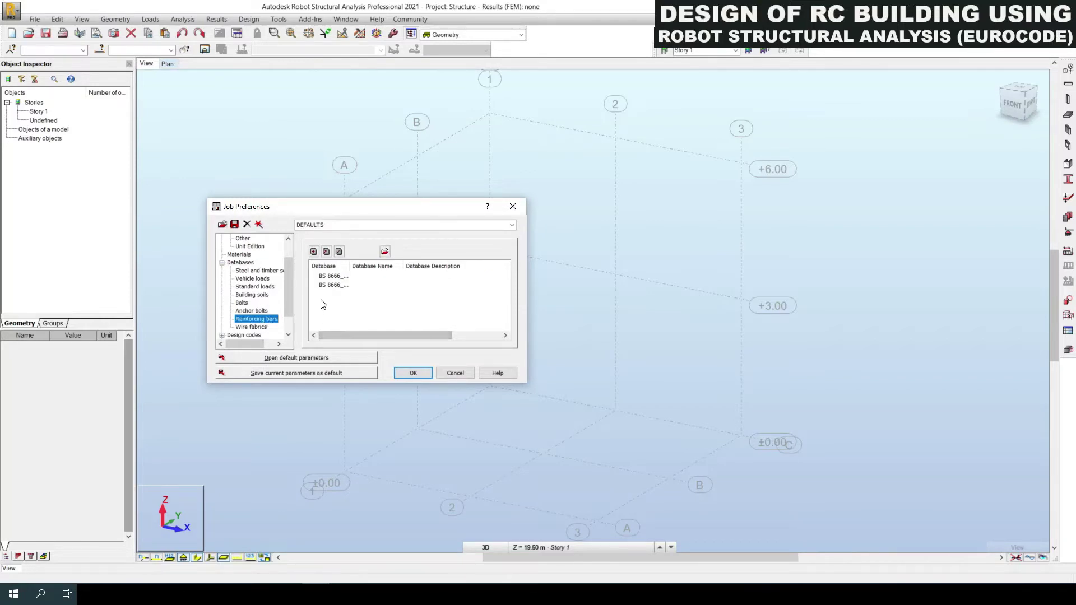
{"action": "left_click", "coordinate": [330, 275]}
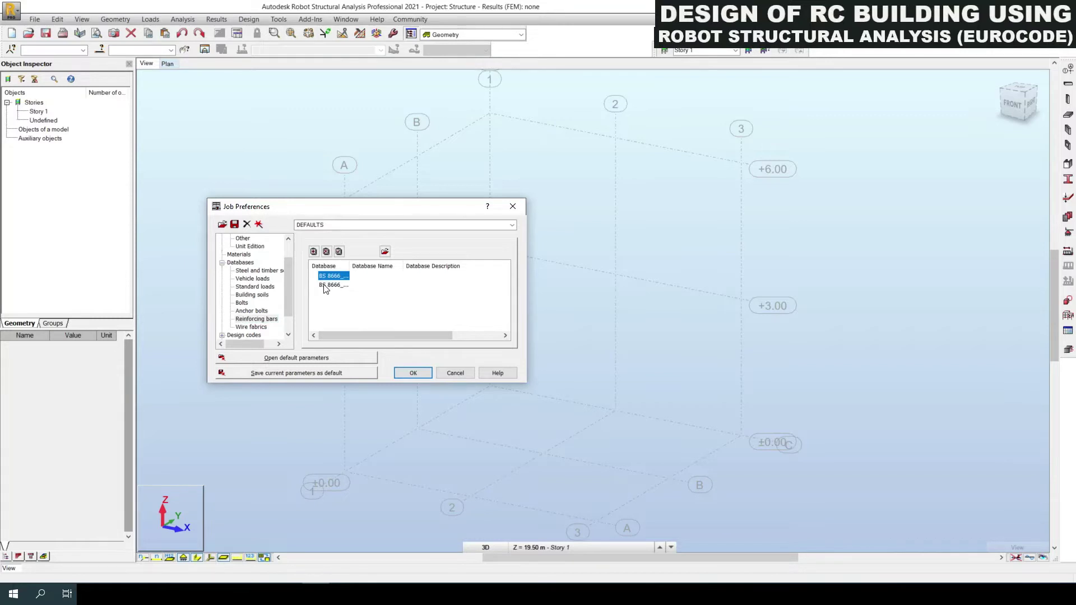
{"action": "left_click", "coordinate": [314, 252]}
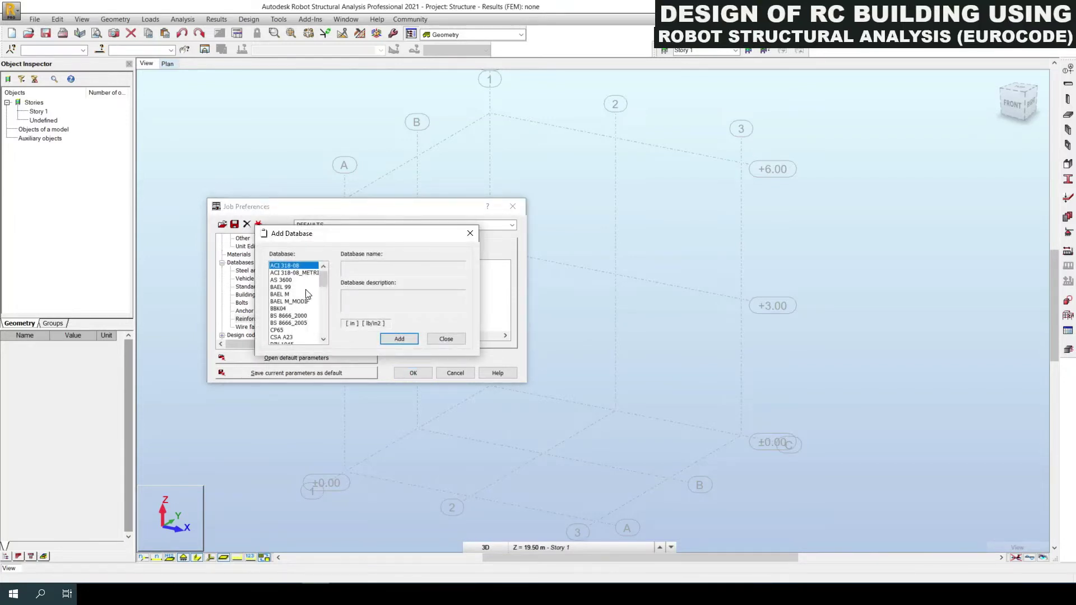
{"action": "scroll", "coordinate": [298, 297], "scroll_direction": "down", "scroll_amount": 3}
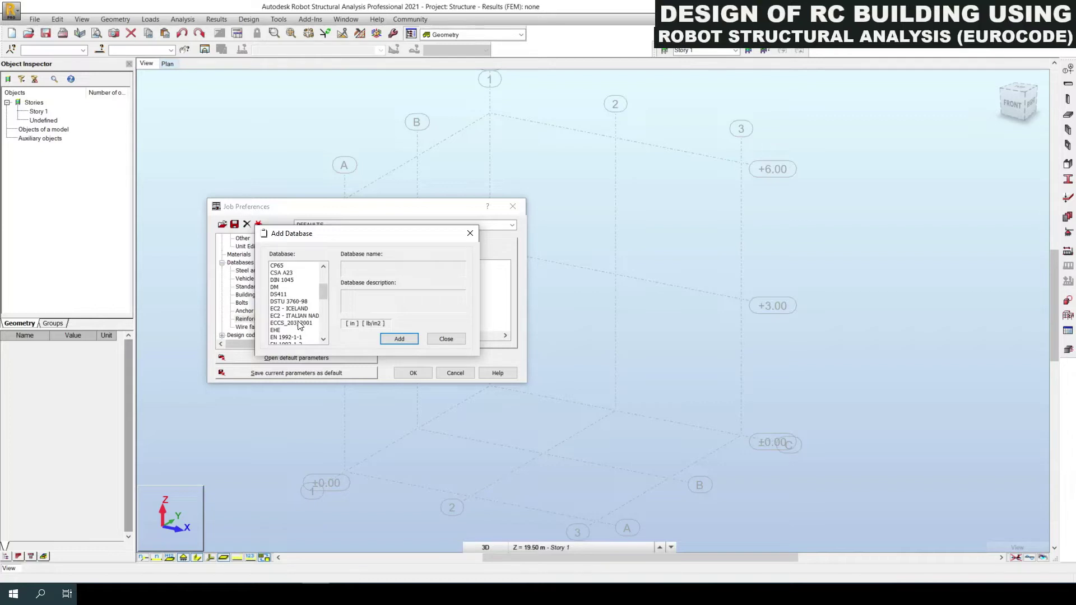
{"action": "scroll", "coordinate": [298, 327], "scroll_direction": "down", "scroll_amount": 1}
{"action": "left_click", "coordinate": [289, 315]}
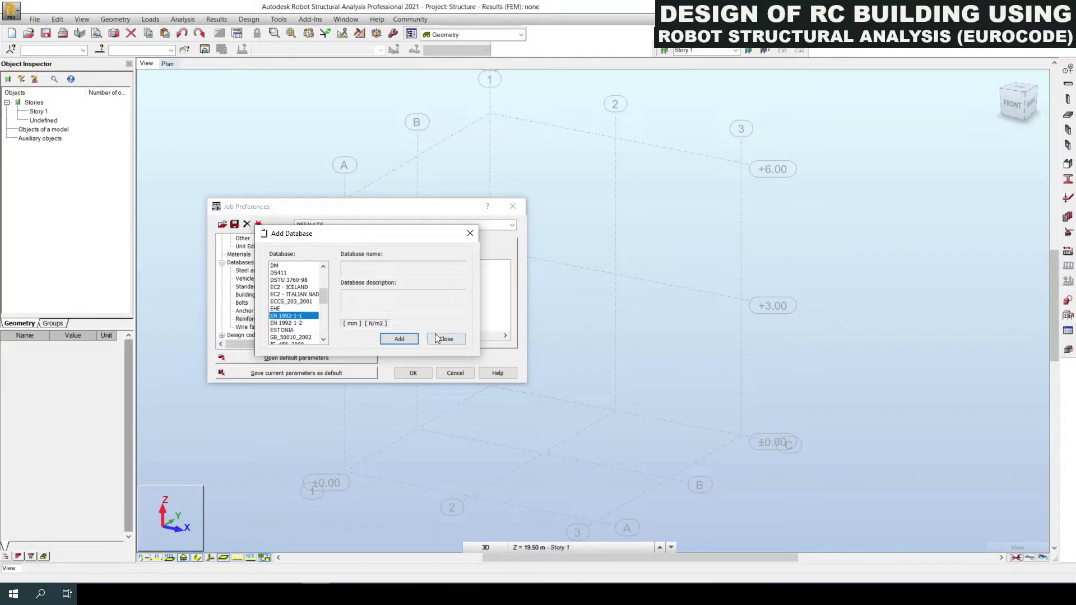
{"action": "left_click", "coordinate": [399, 338]}
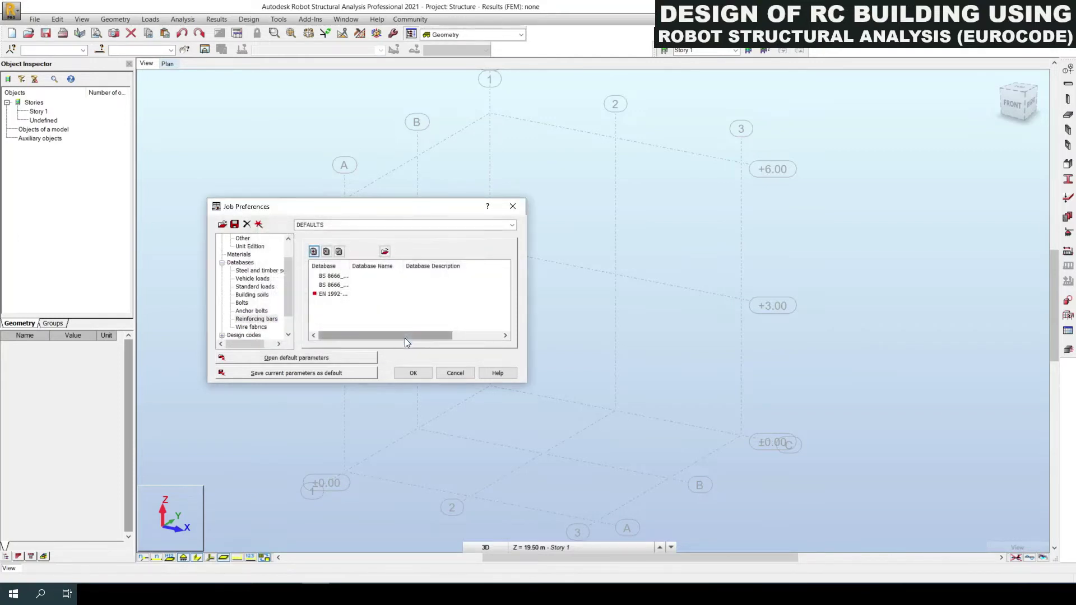
{"action": "left_click", "coordinate": [325, 294]}
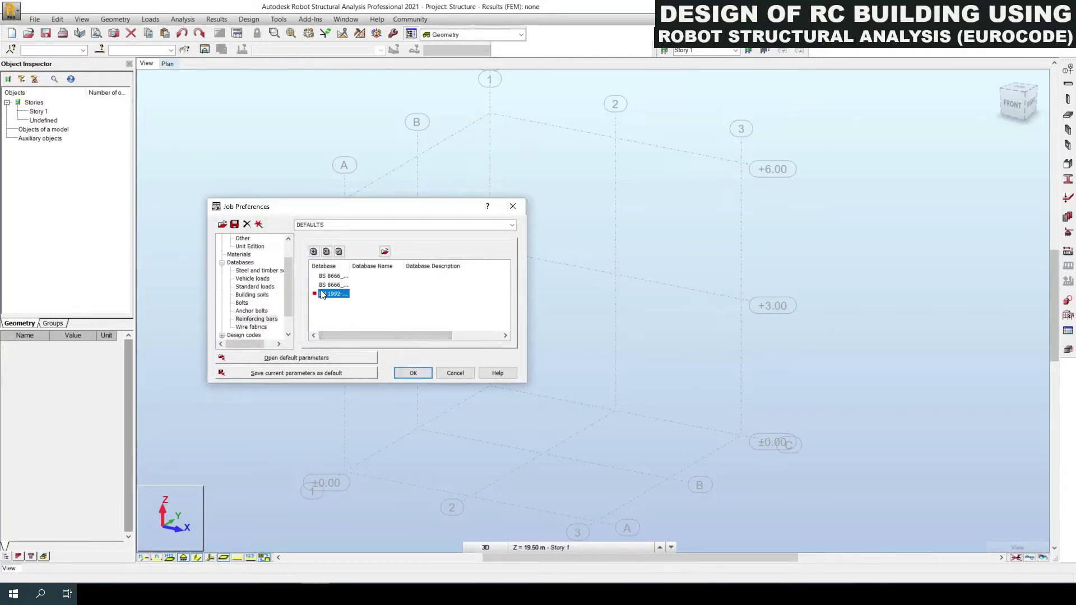
{"action": "left_click", "coordinate": [339, 251]}
Step: Select EN 1992-1-1:2004/A1:2014 as the design code for RC structures
{"action": "scroll", "coordinate": [288, 316], "scroll_direction": "down", "scroll_amount": 1}
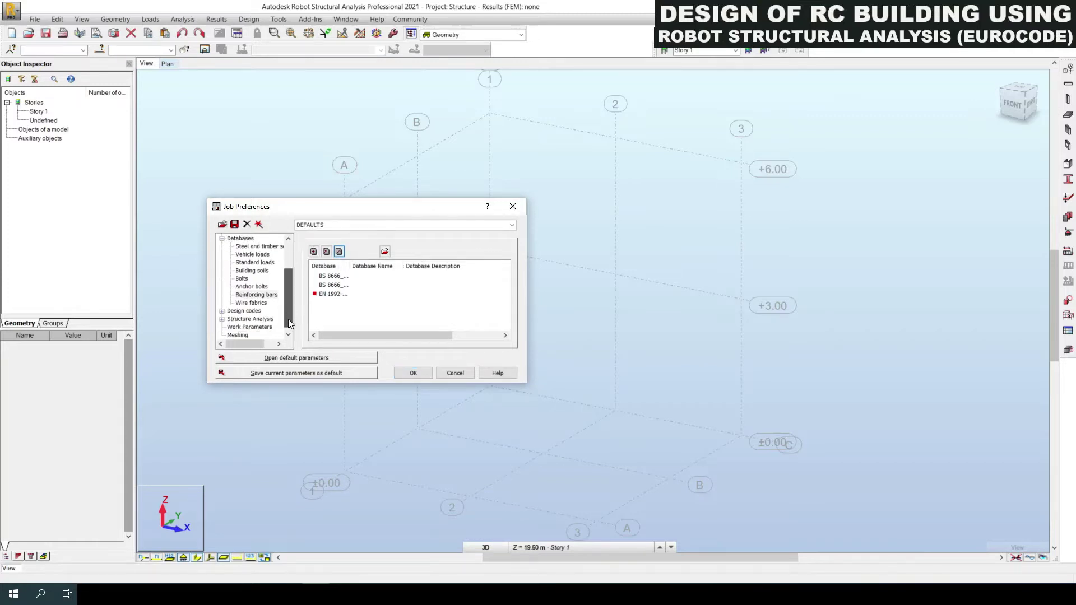
{"action": "left_click", "coordinate": [250, 302]}
{"action": "left_click", "coordinate": [222, 311]}
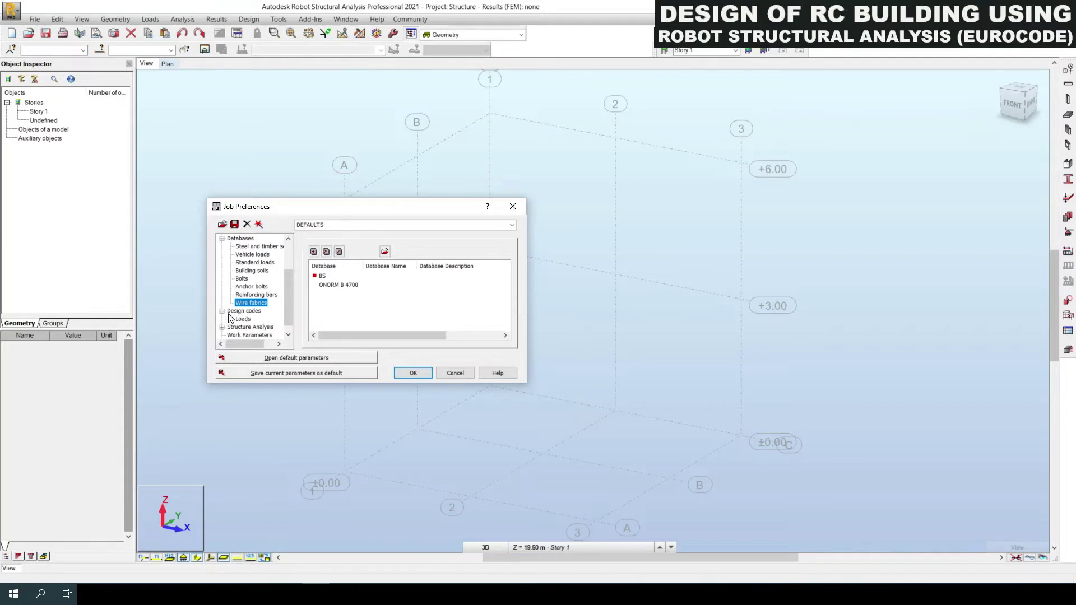
{"action": "left_click", "coordinate": [244, 320]}
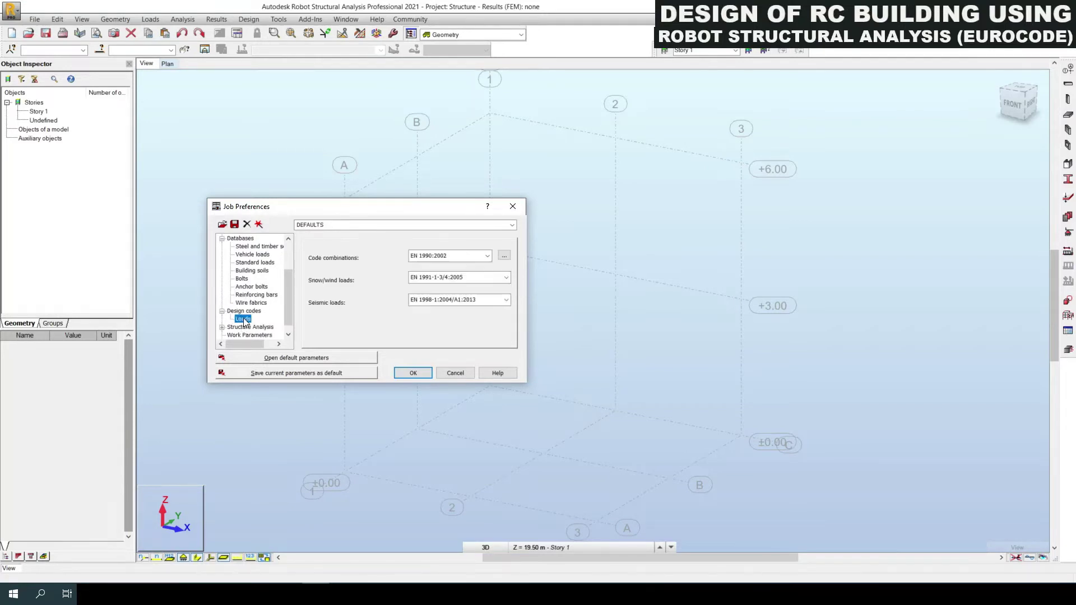
{"action": "left_click", "coordinate": [252, 311]}
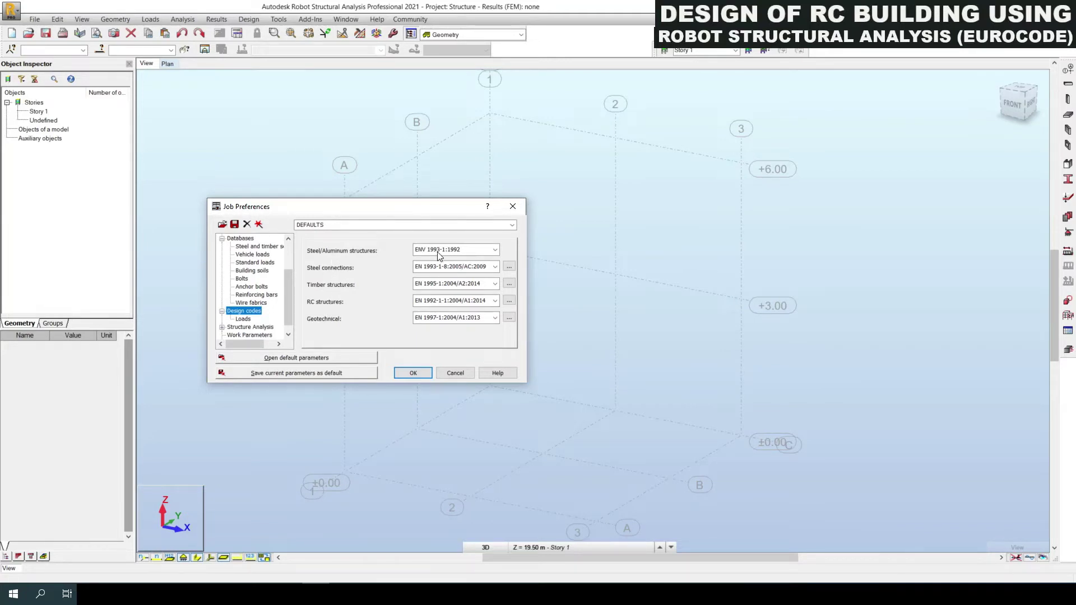
{"action": "left_click", "coordinate": [494, 301]}
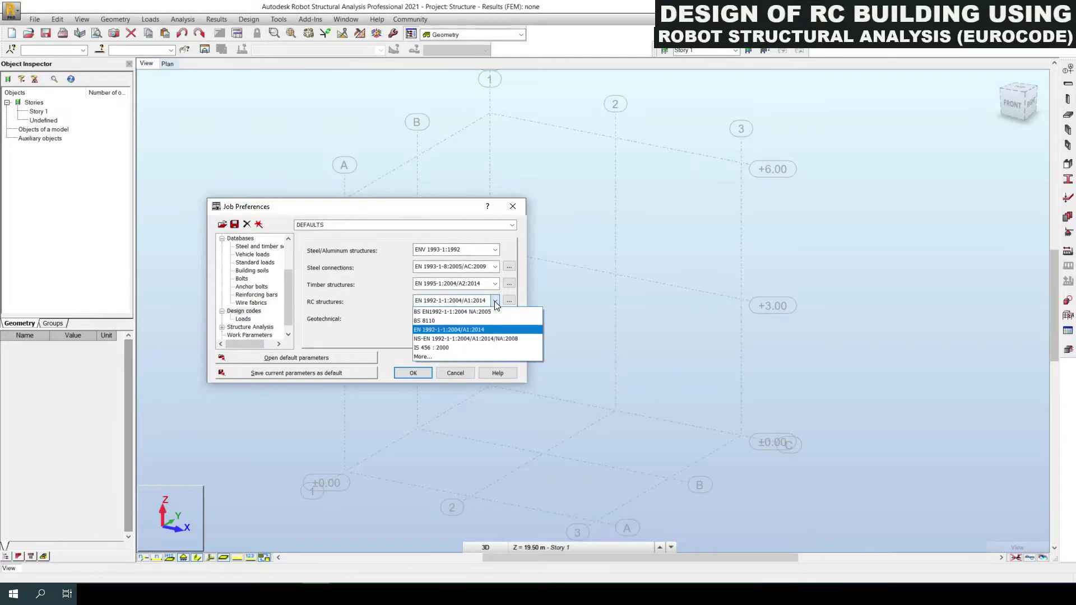
{"action": "left_click", "coordinate": [439, 329]}
Step: Review the load codes, the structure analysis settings and the design codes in Job Preferences
{"action": "left_click", "coordinate": [243, 319]}
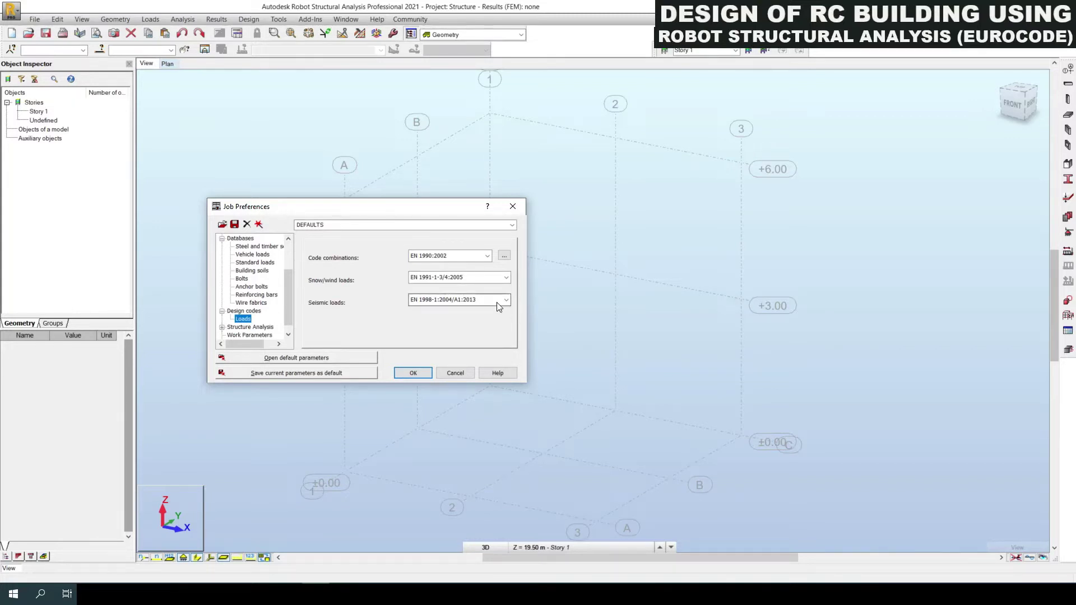
{"action": "left_click", "coordinate": [222, 326]}
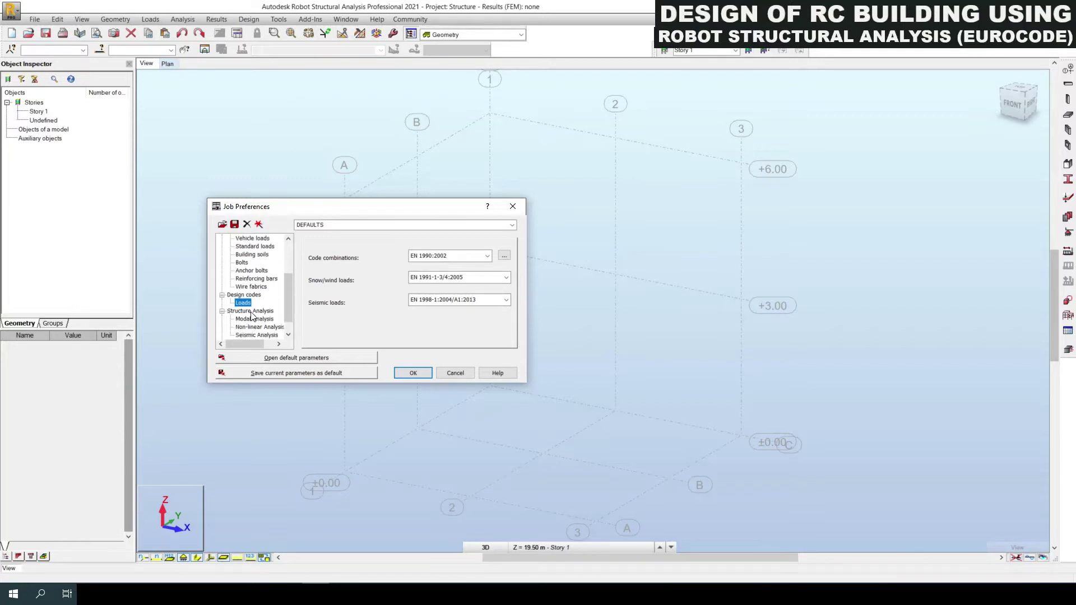
{"action": "left_click", "coordinate": [250, 311]}
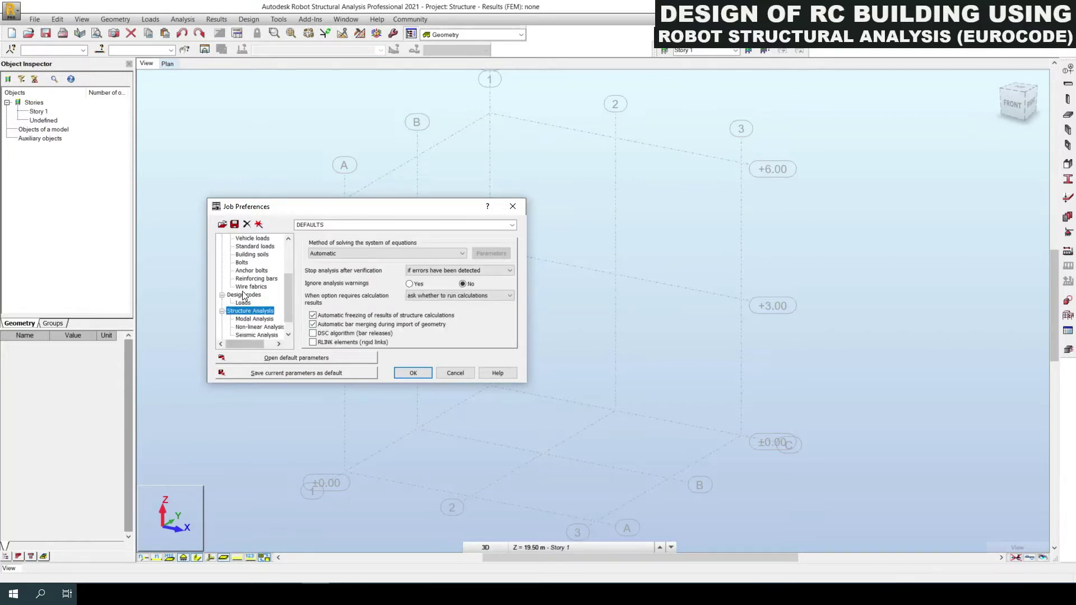
{"action": "left_click", "coordinate": [245, 296]}
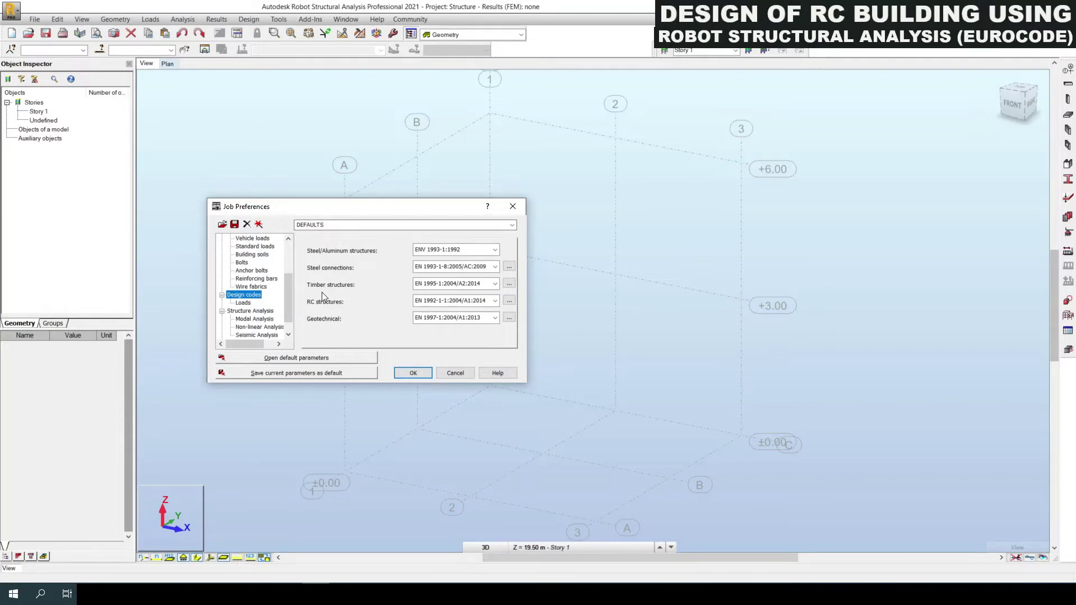
Step: Save the current job preferences as default and apply them to the project
{"action": "left_click", "coordinate": [270, 375]}
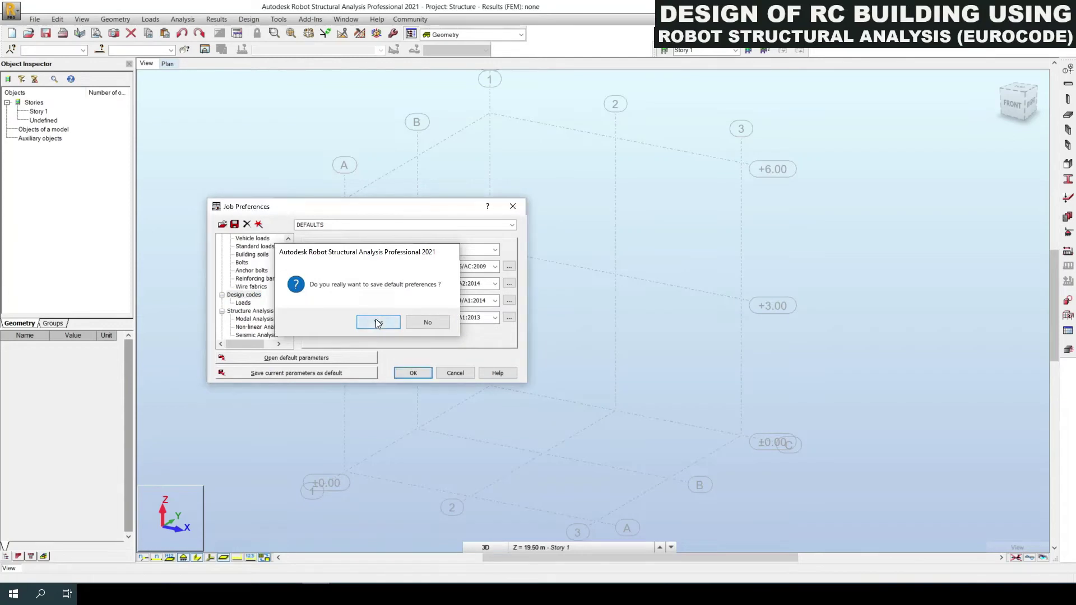
{"action": "left_click", "coordinate": [377, 322]}
{"action": "left_click", "coordinate": [412, 373]}
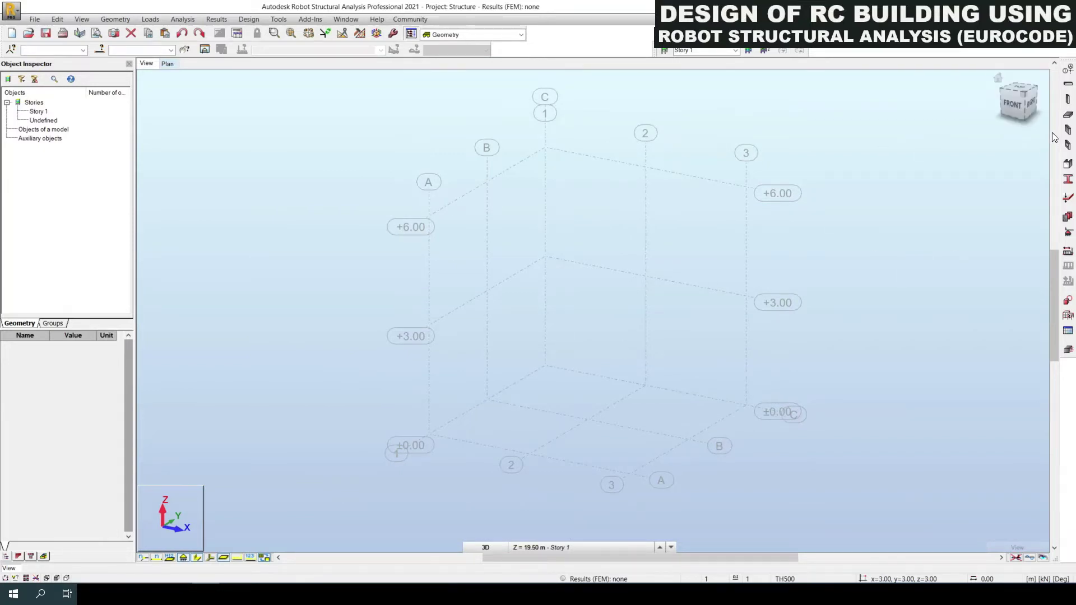
Step: Start defining columns with the RC column section type
{"action": "left_click", "coordinate": [1068, 100]}
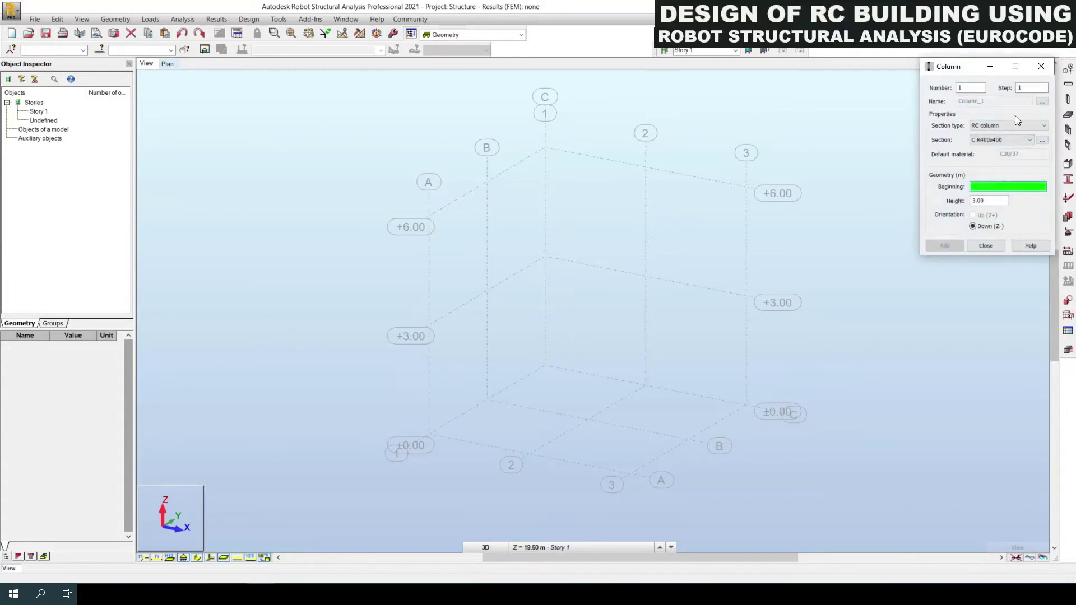
{"action": "left_click", "coordinate": [970, 88]}
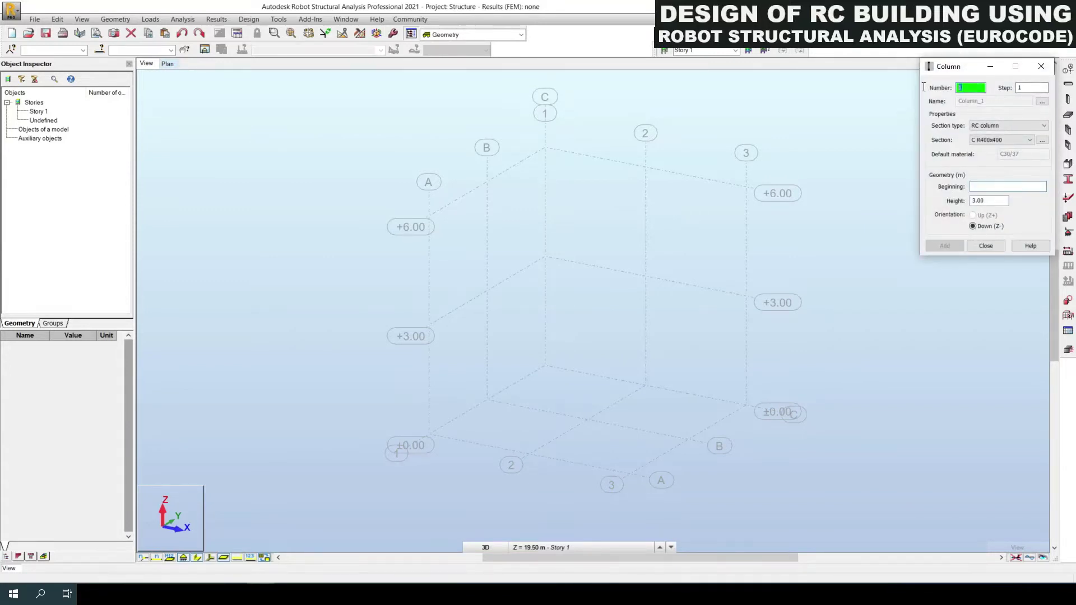
{"action": "left_click", "coordinate": [1035, 128]}
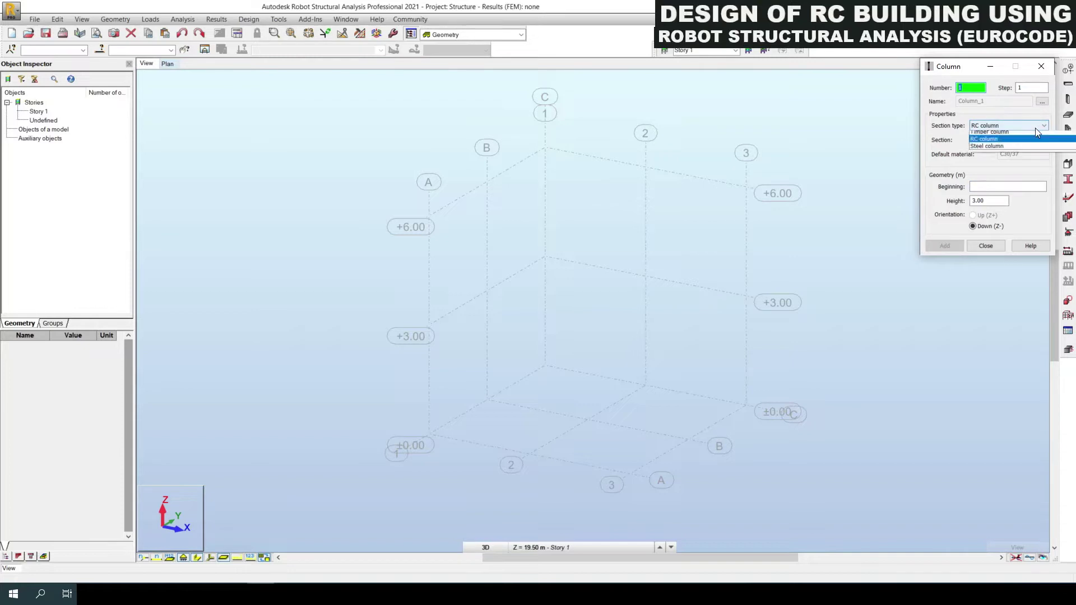
{"action": "left_click", "coordinate": [983, 140]}
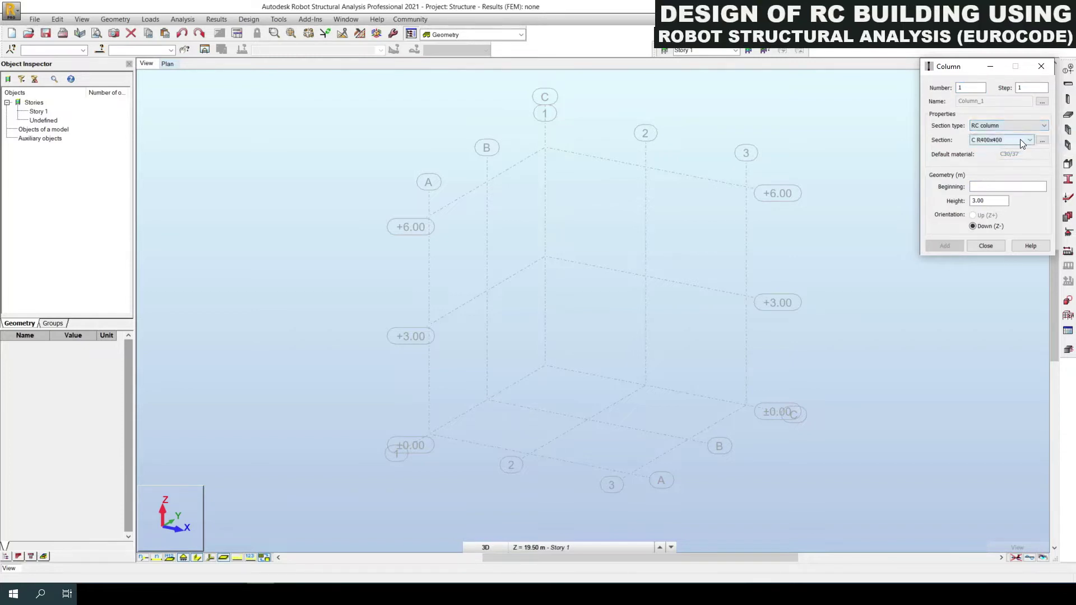
Step: Add a new rectangular RC column section in C30/37 with b 400 mm and h 400 mm
{"action": "left_click", "coordinate": [1042, 140]}
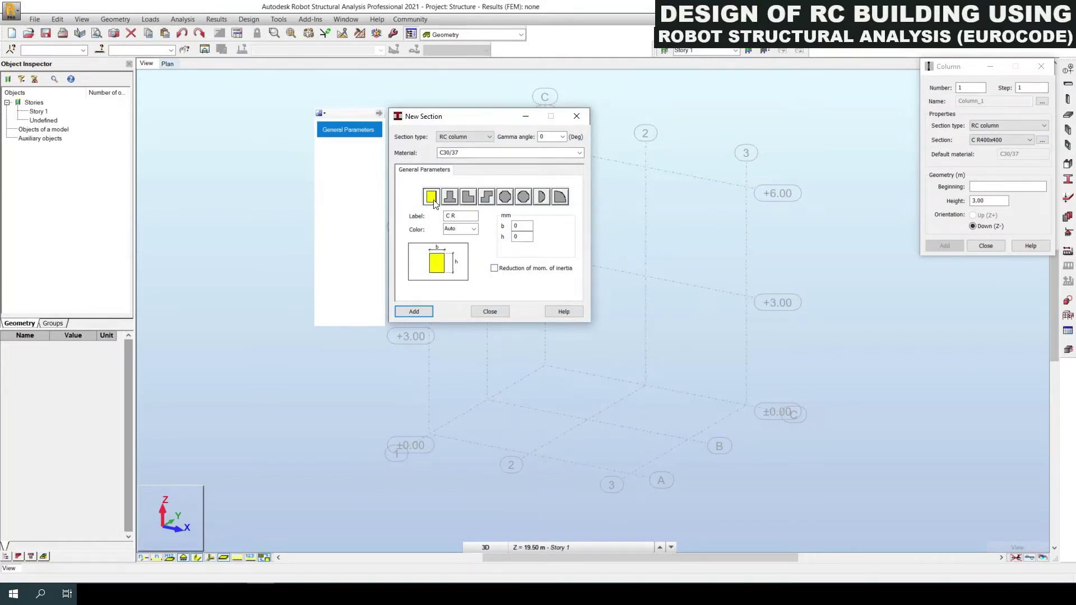
{"action": "left_click", "coordinate": [521, 226]}
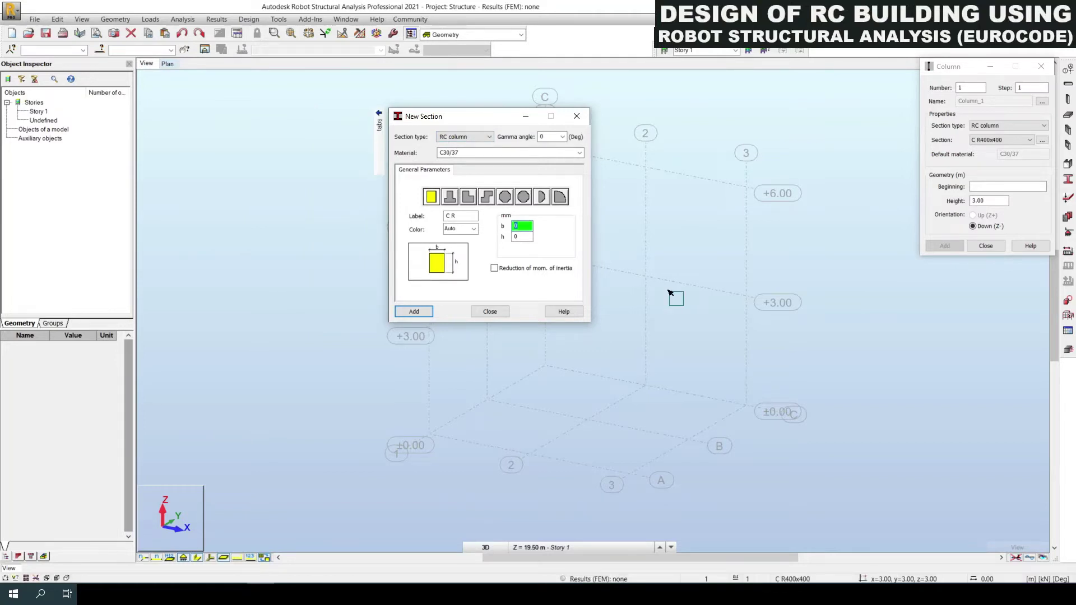
{"action": "type", "text": "400"}
{"action": "key", "text": "Tab"}
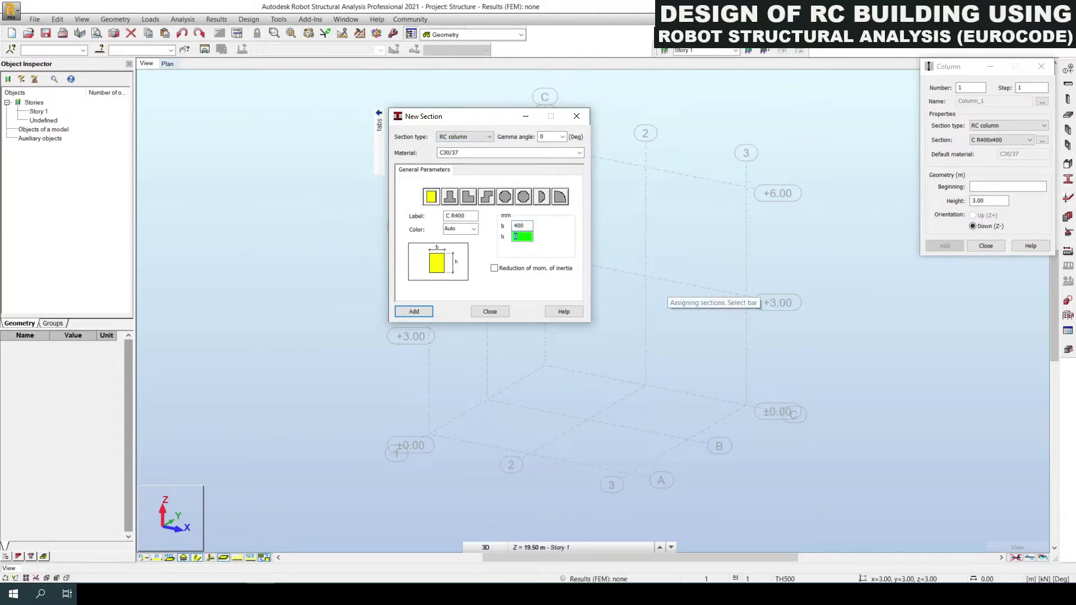
{"action": "type", "text": "400"}
{"action": "left_click", "coordinate": [414, 311]}
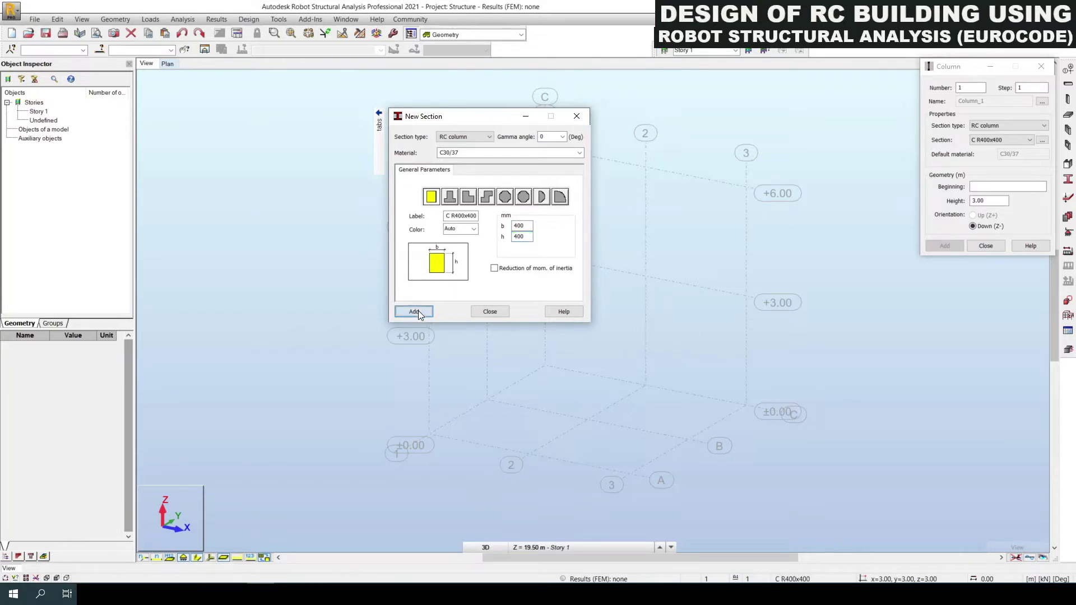
{"action": "left_click", "coordinate": [487, 311]}
Step: Choose the C R400x400 section for the columns
{"action": "left_click", "coordinate": [999, 141]}
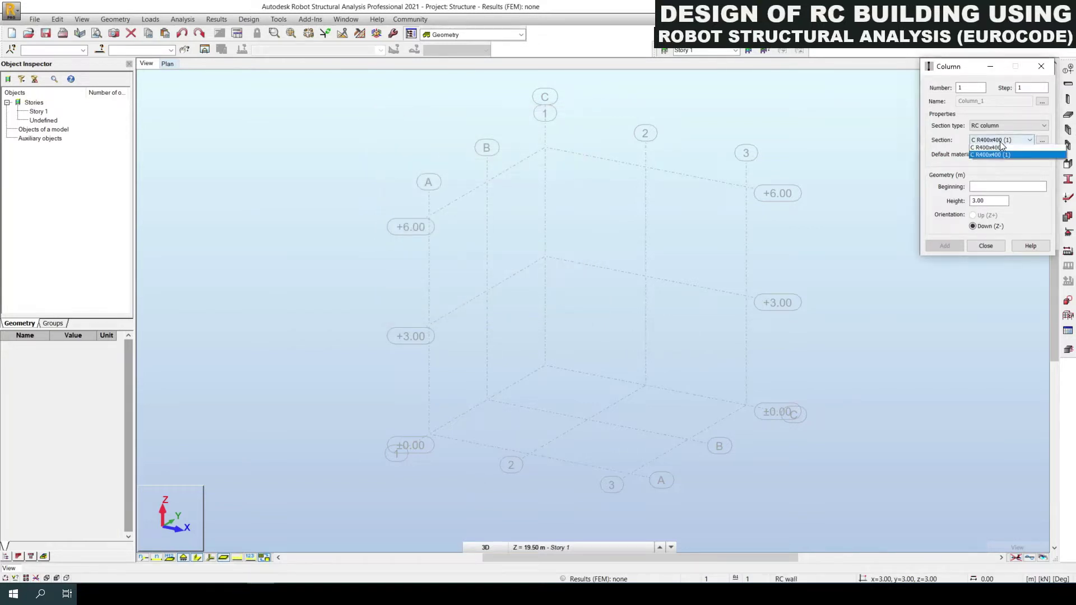
{"action": "left_click", "coordinate": [996, 166]}
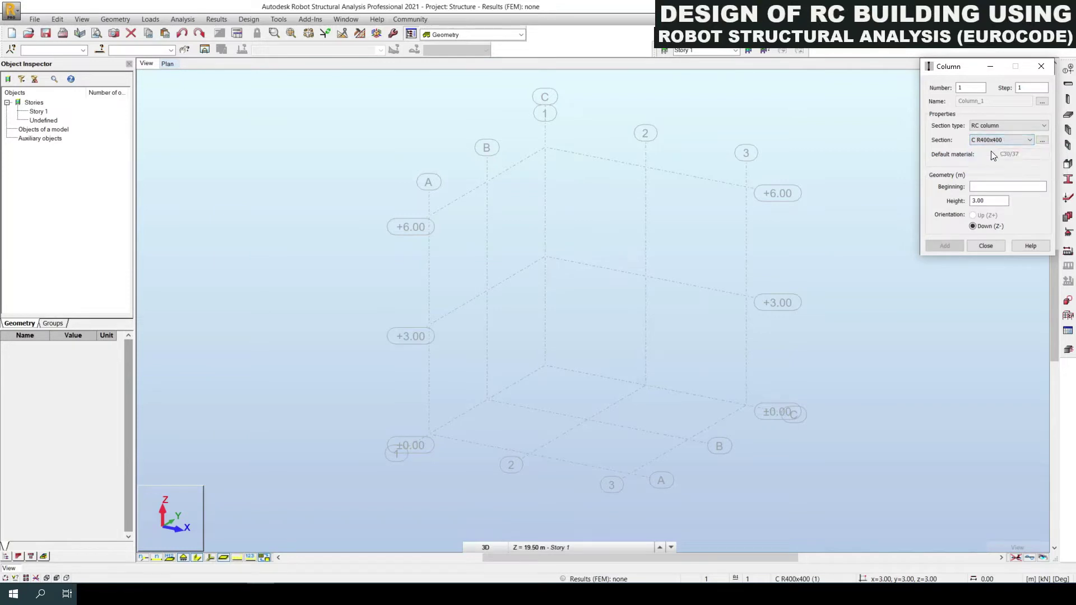
{"action": "left_click", "coordinate": [992, 142]}
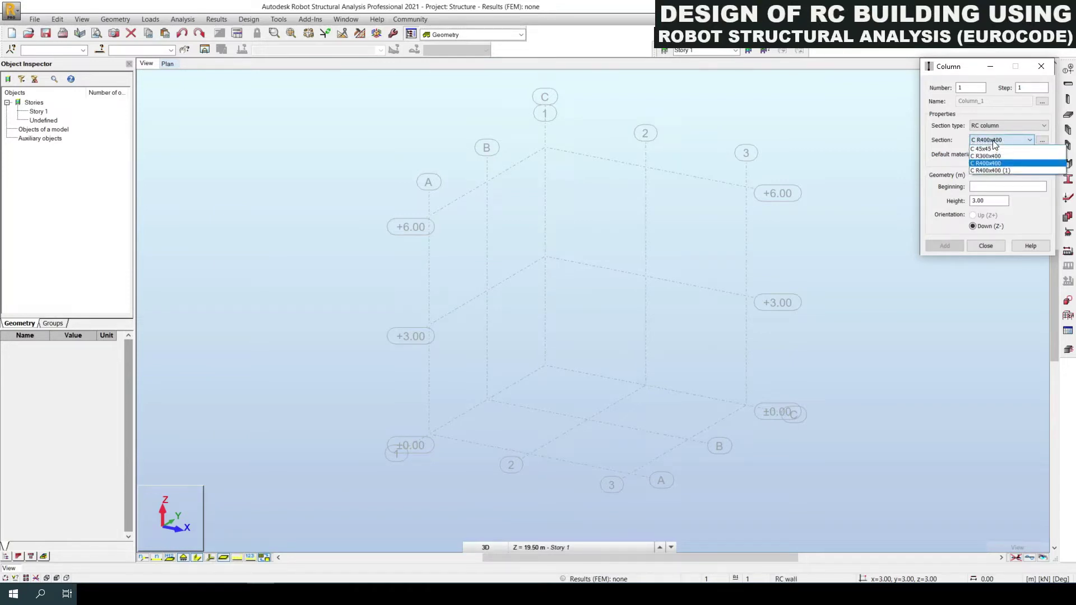
{"action": "left_click", "coordinate": [989, 164]}
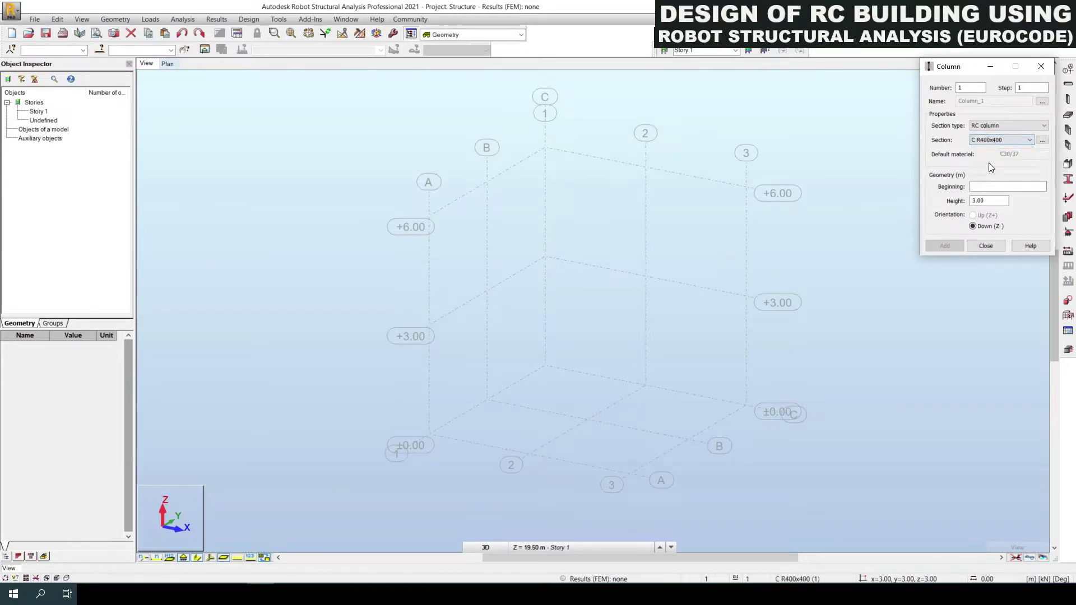
Step: Place 3 m columns downward from the +3.00 level at every grid intersection except B-3
{"action": "double_click", "coordinate": [975, 200]}
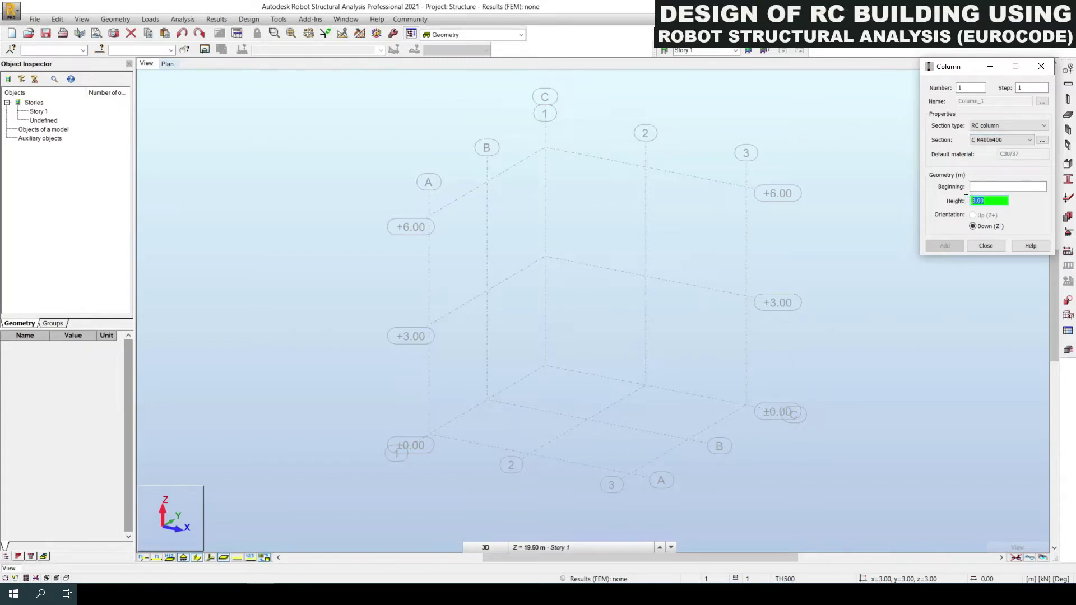
{"action": "left_click", "coordinate": [985, 185]}
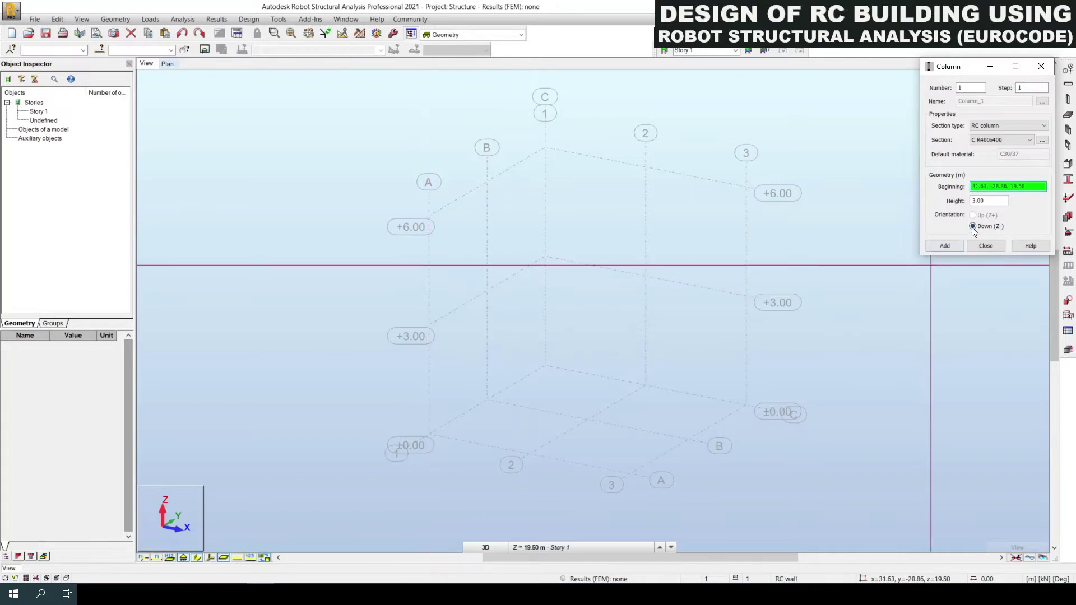
{"action": "left_click", "coordinate": [424, 330]}
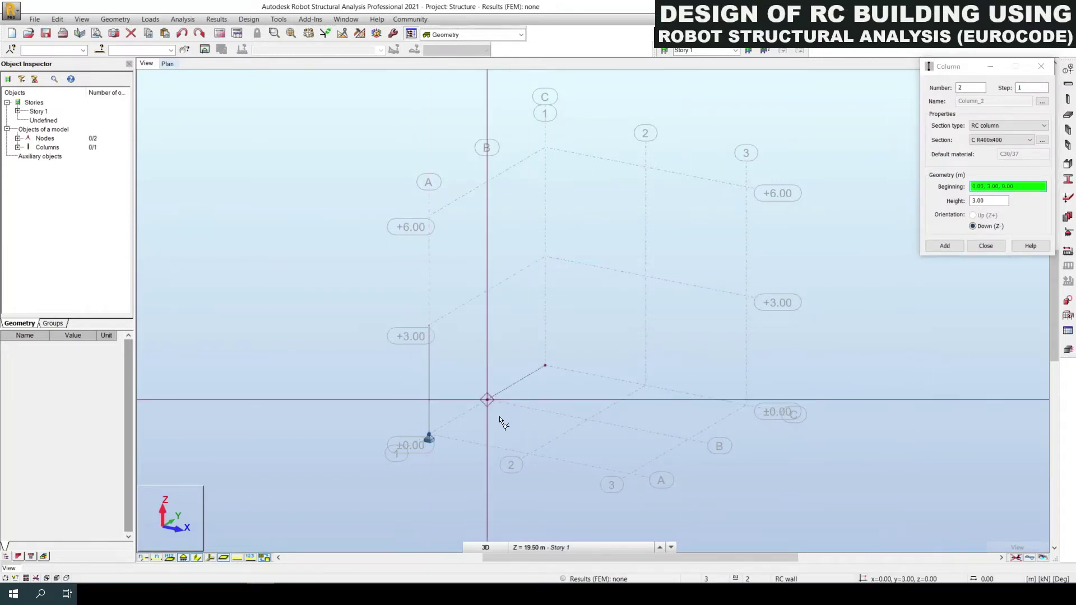
{"action": "left_click", "coordinate": [486, 291]}
{"action": "left_click", "coordinate": [543, 258]}
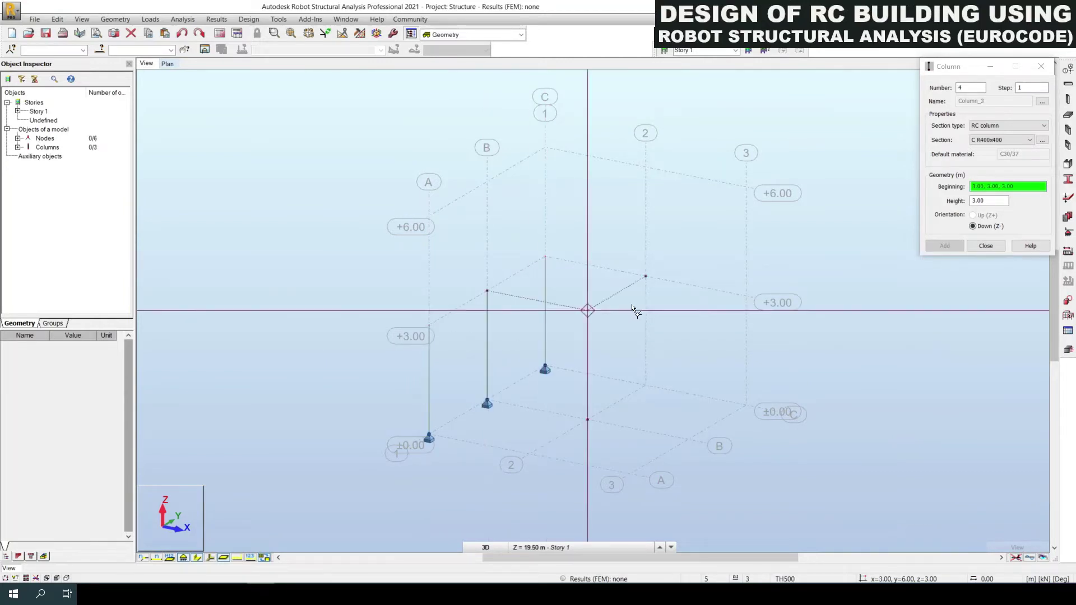
{"action": "left_click", "coordinate": [644, 278]}
{"action": "left_click", "coordinate": [751, 314]}
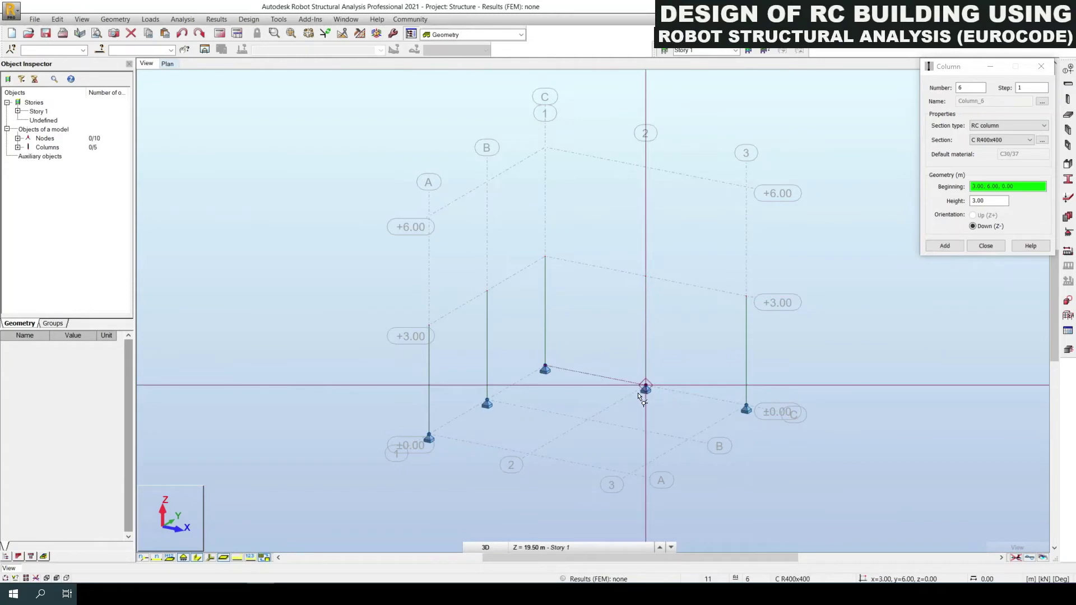
{"action": "left_click", "coordinate": [630, 365]}
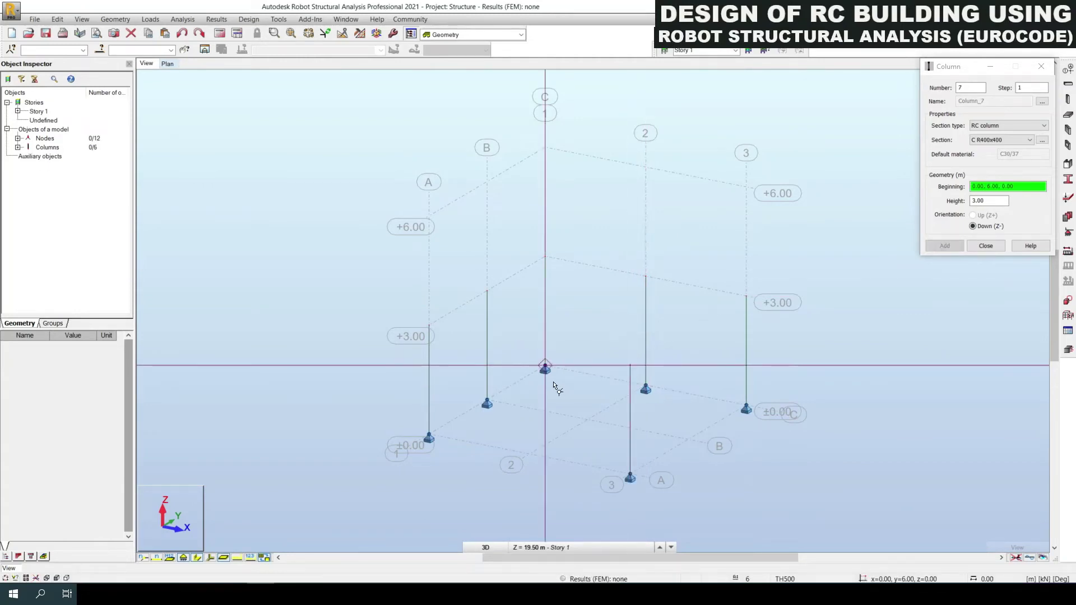
{"action": "left_click", "coordinate": [532, 336]}
{"action": "left_click", "coordinate": [587, 310]}
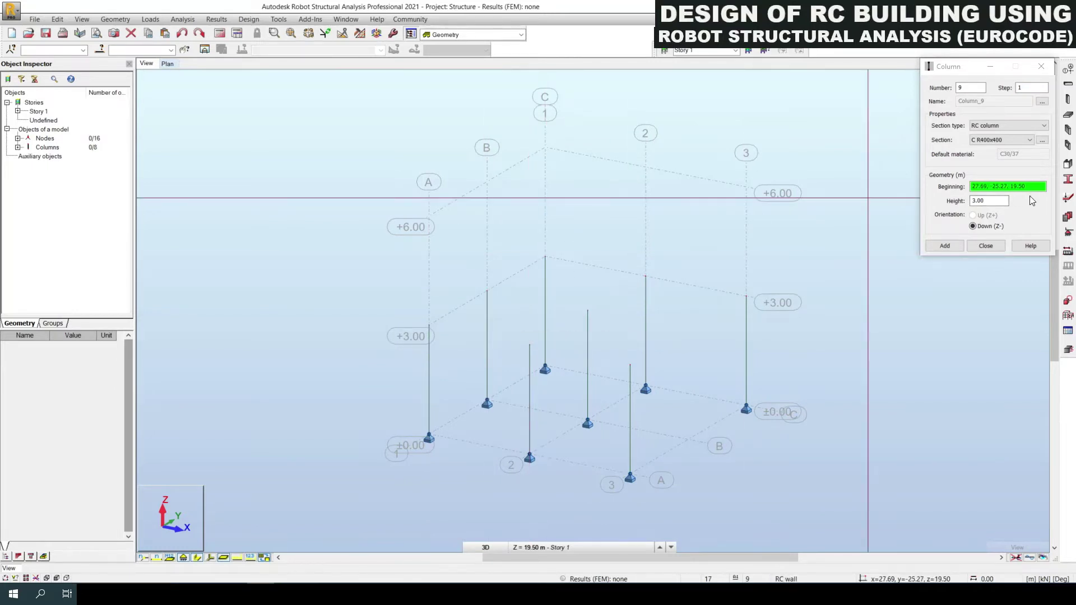
Step: Reset the column height to 3 m and clear the beginning coordinates
{"action": "middle_click_drag", "start_coordinate": [583, 308], "coordinate": [540, 303]}
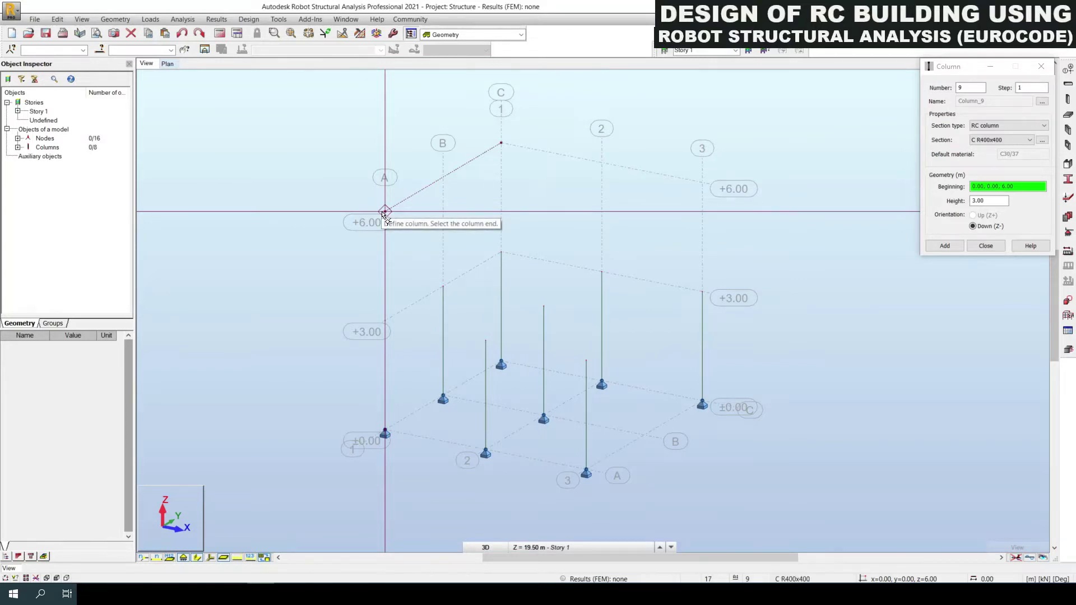
{"action": "left_click", "coordinate": [987, 228]}
{"action": "double_click", "coordinate": [970, 199]}
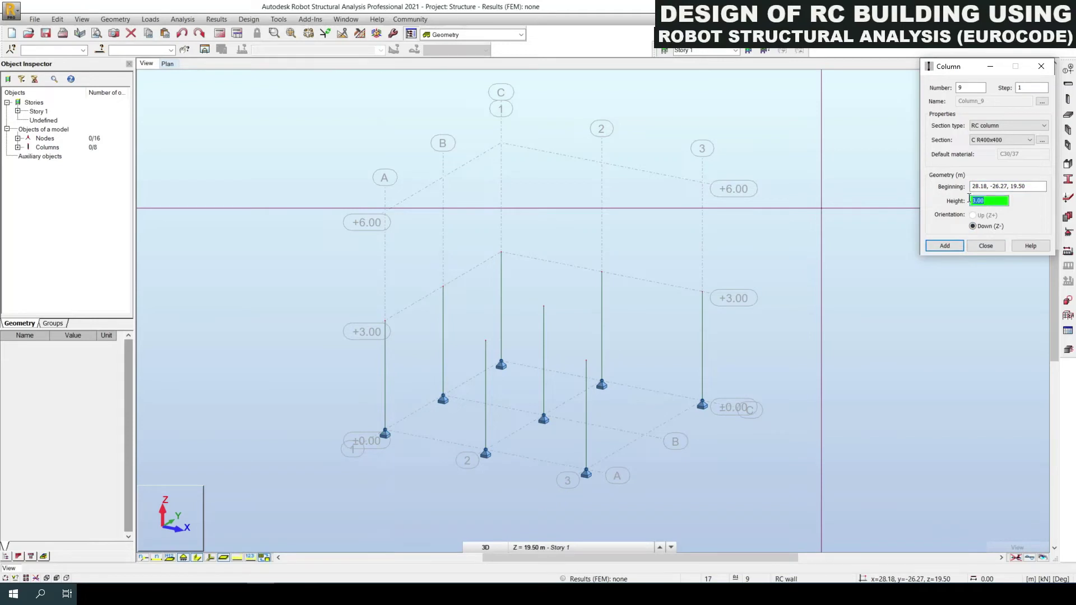
{"action": "left_click", "coordinate": [385, 213]}
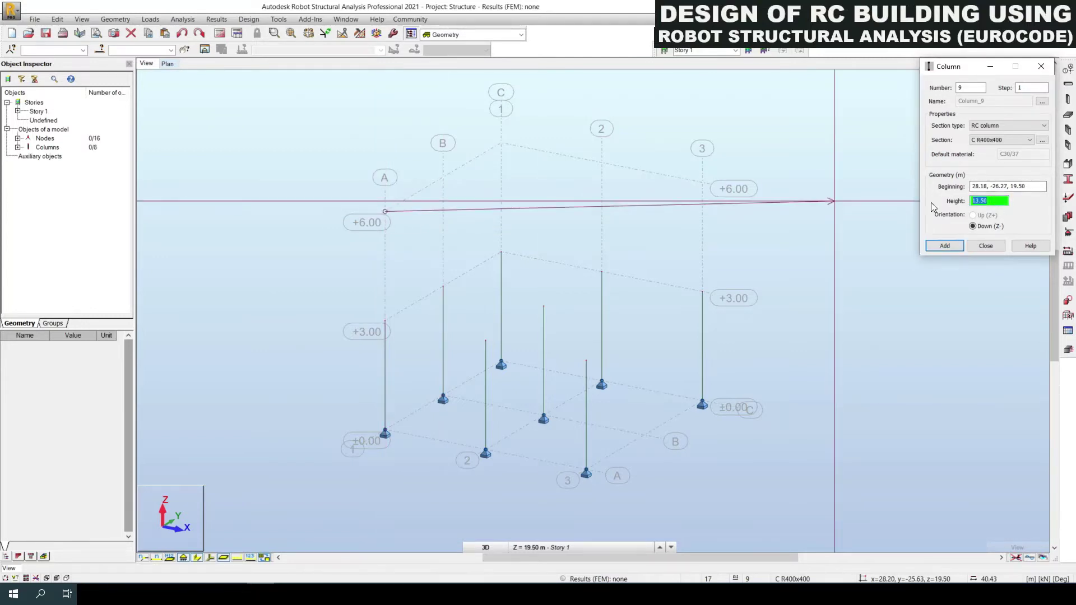
{"action": "type", "text": "3"}
{"action": "left_click_drag", "start_coordinate": [1043, 186], "coordinate": [966, 188]}
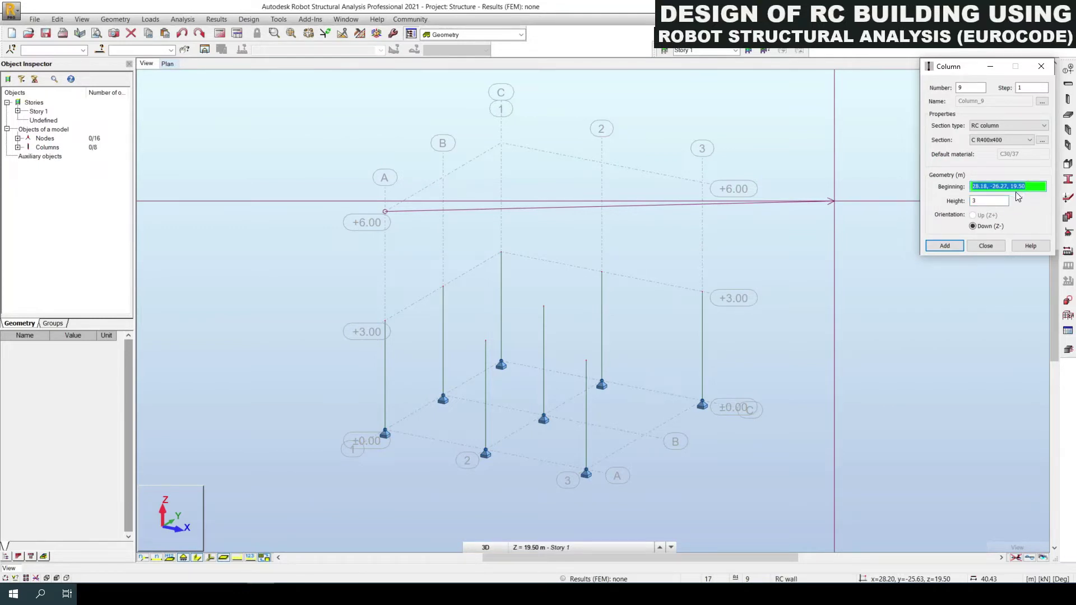
{"action": "key", "text": "Delete"}
Step: Place 3 m columns downward from the +6.00 level at all nine grid intersections, and add the missing lower-storey column at B-3
{"action": "left_click", "coordinate": [386, 212]}
{"action": "left_click", "coordinate": [442, 177]}
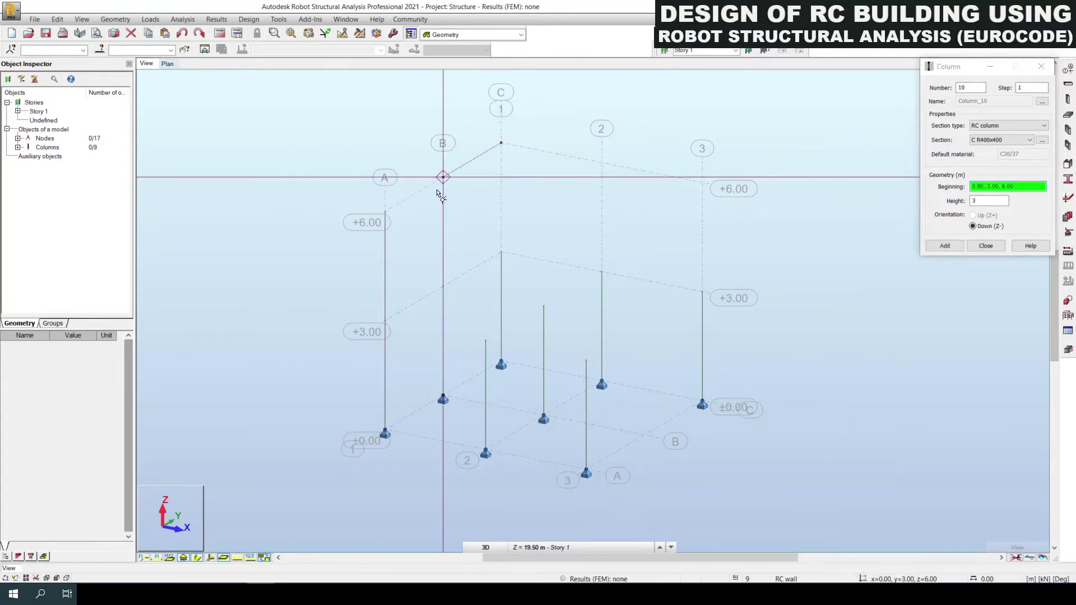
{"action": "left_click", "coordinate": [501, 144]}
{"action": "left_click", "coordinate": [601, 162]}
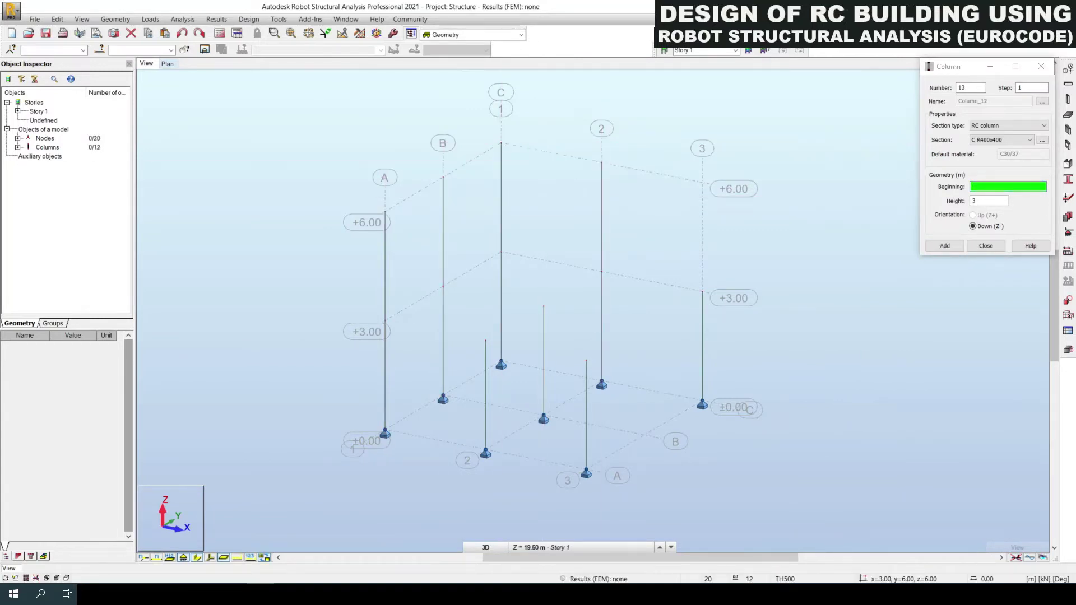
{"action": "left_click", "coordinate": [703, 183]}
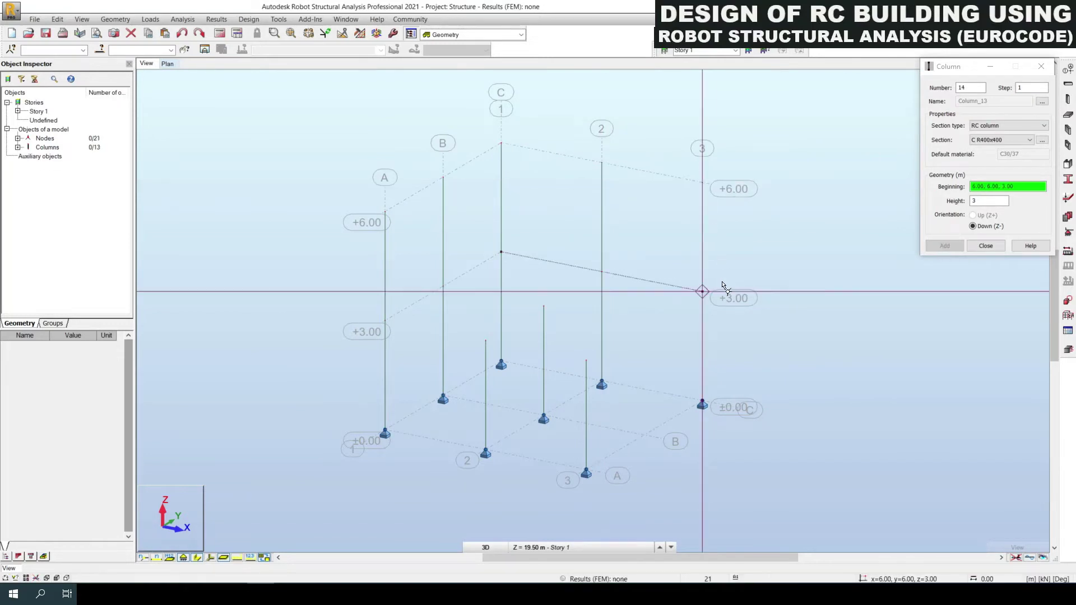
{"action": "left_click", "coordinate": [702, 291]}
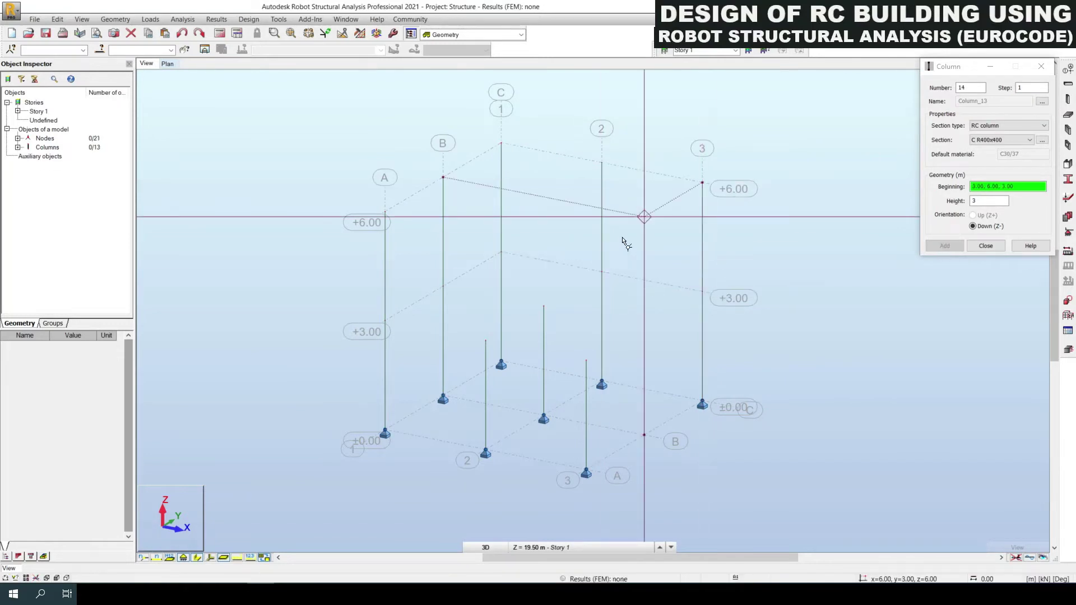
{"action": "left_click", "coordinate": [588, 200]}
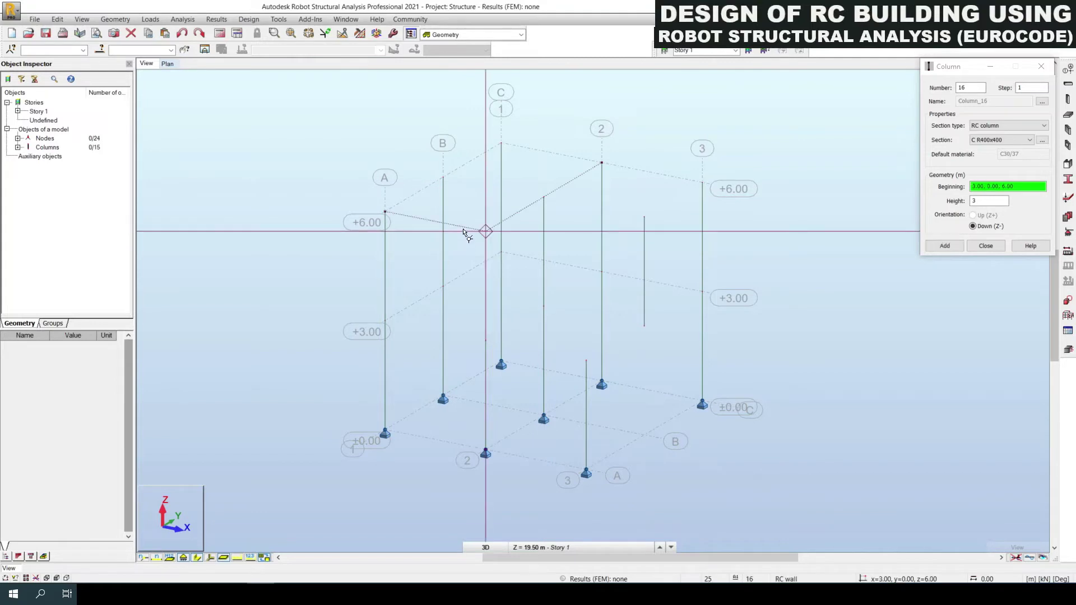
{"action": "left_click", "coordinate": [469, 234]}
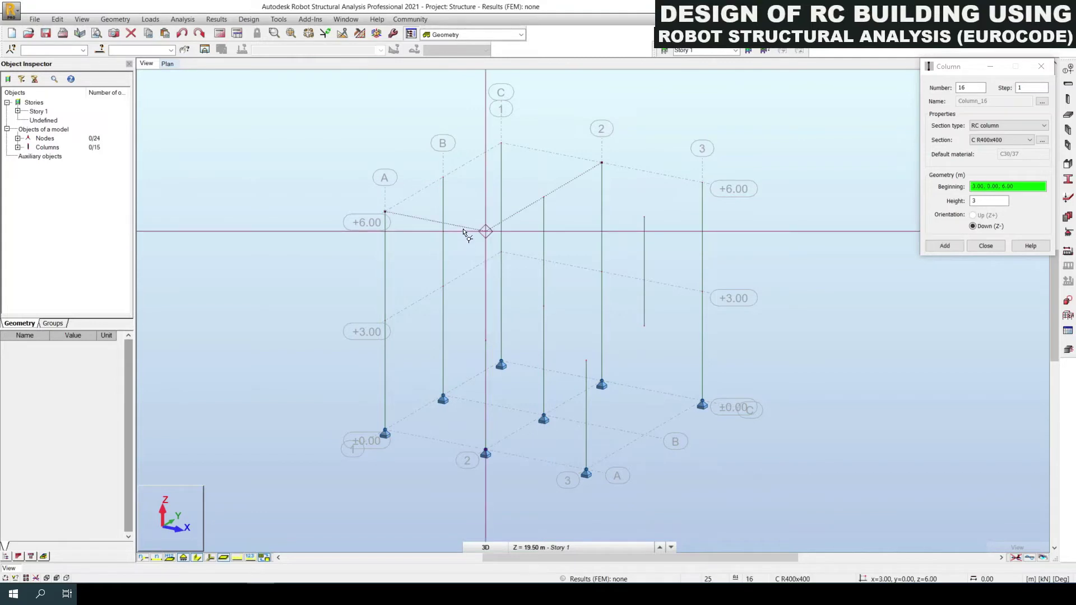
{"action": "left_click", "coordinate": [595, 243]}
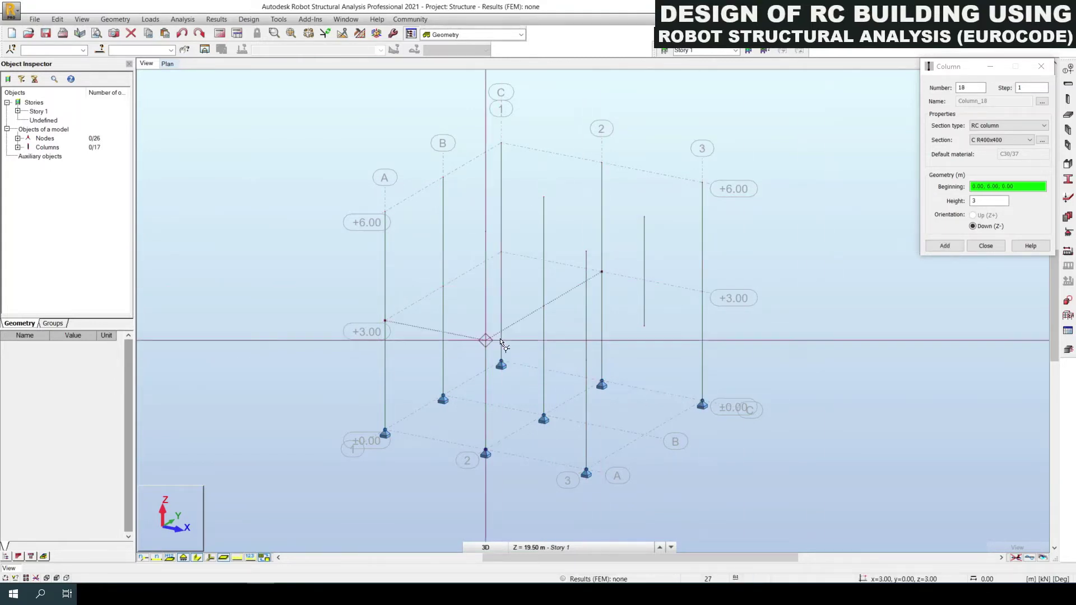
{"action": "left_click", "coordinate": [1041, 66]}
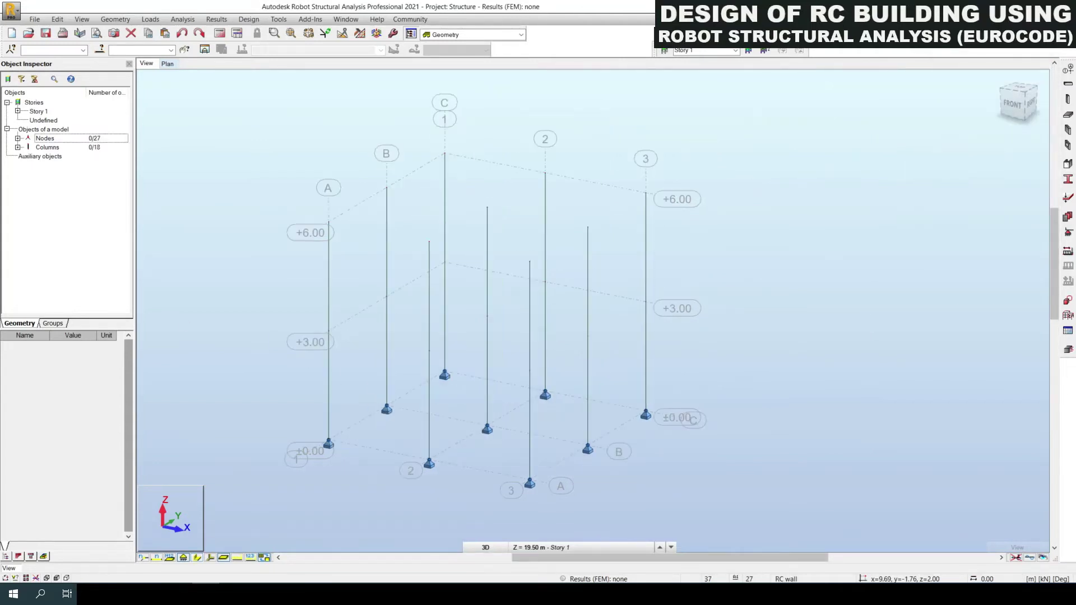
Step: Select the whole structure and examine the list of its columns
{"action": "scroll", "coordinate": [546, 388], "scroll_direction": "down", "scroll_amount": 2}
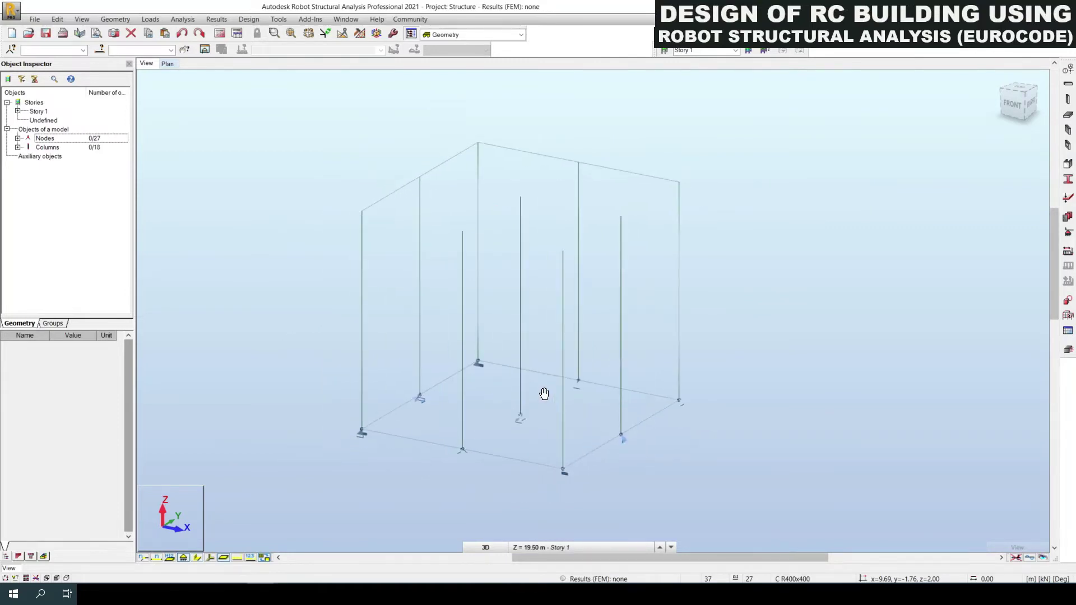
{"action": "left_click_drag", "start_coordinate": [337, 162], "coordinate": [734, 503]}
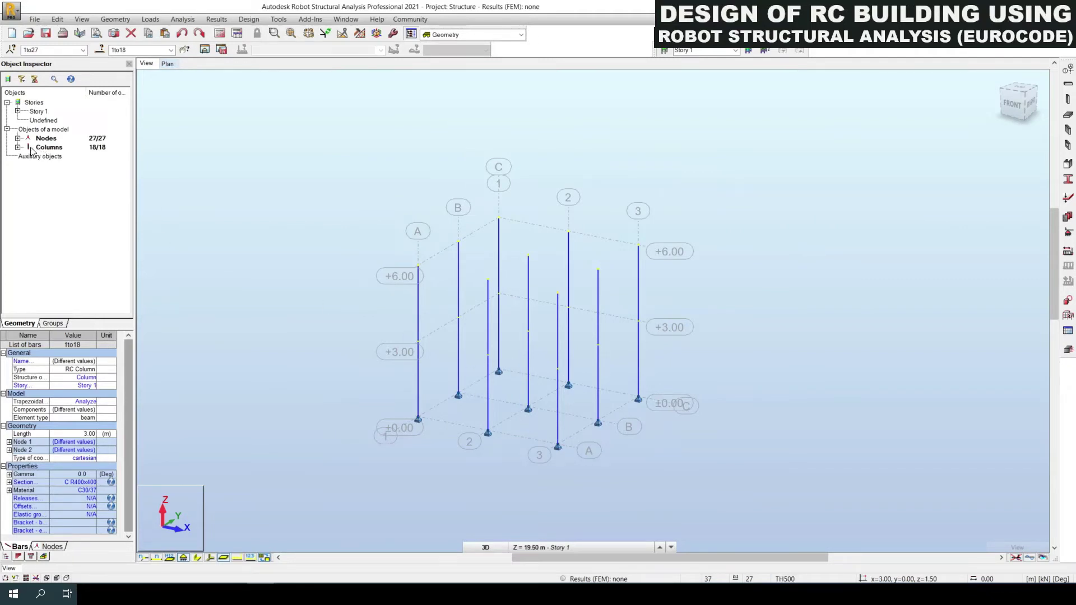
{"action": "left_click", "coordinate": [17, 148]}
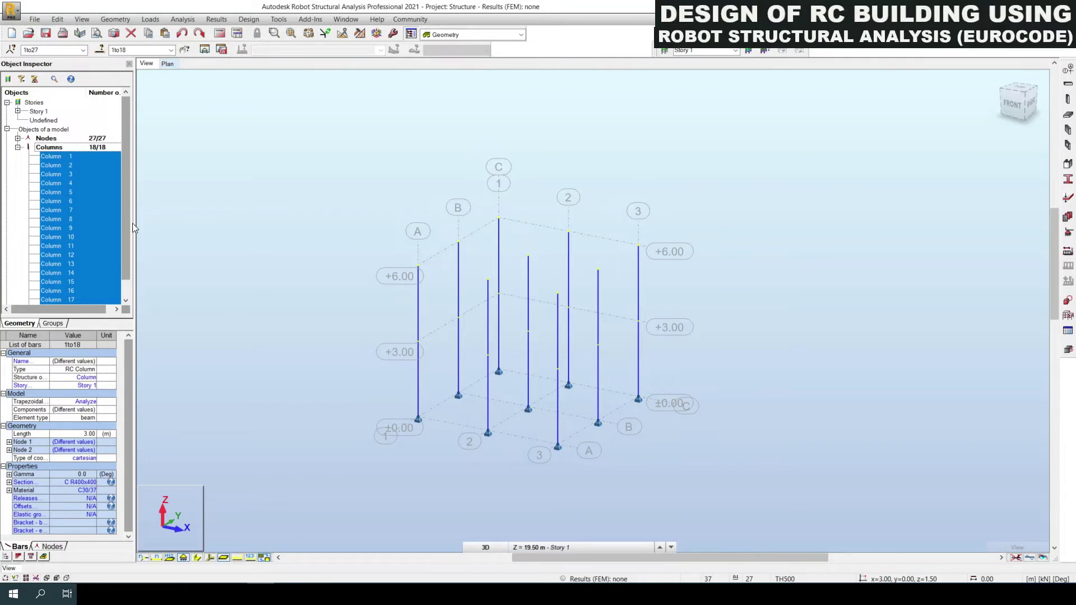
{"action": "mouse_move", "coordinate": [126, 224]}
{"action": "left_mouse_down"}
{"action": "mouse_move", "coordinate": [127, 250]}
{"action": "mouse_move", "coordinate": [124, 208]}
{"action": "left_mouse_up"}
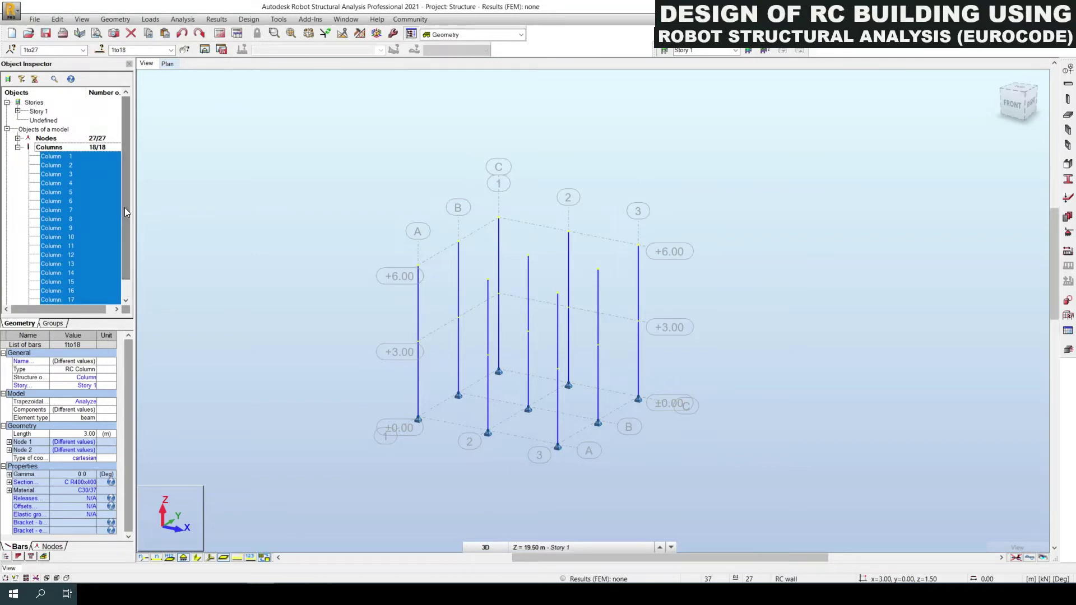
Step: Clear the selection, start defining beams of the RC beam section type and open a new section definition
{"action": "left_click", "coordinate": [325, 318]}
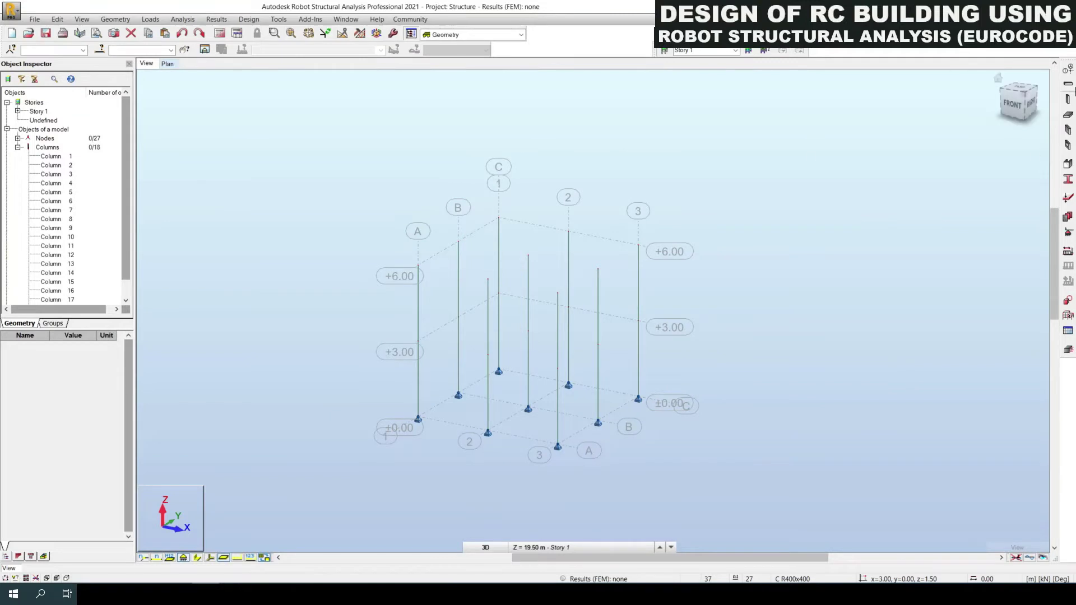
{"action": "left_click", "coordinate": [1068, 85]}
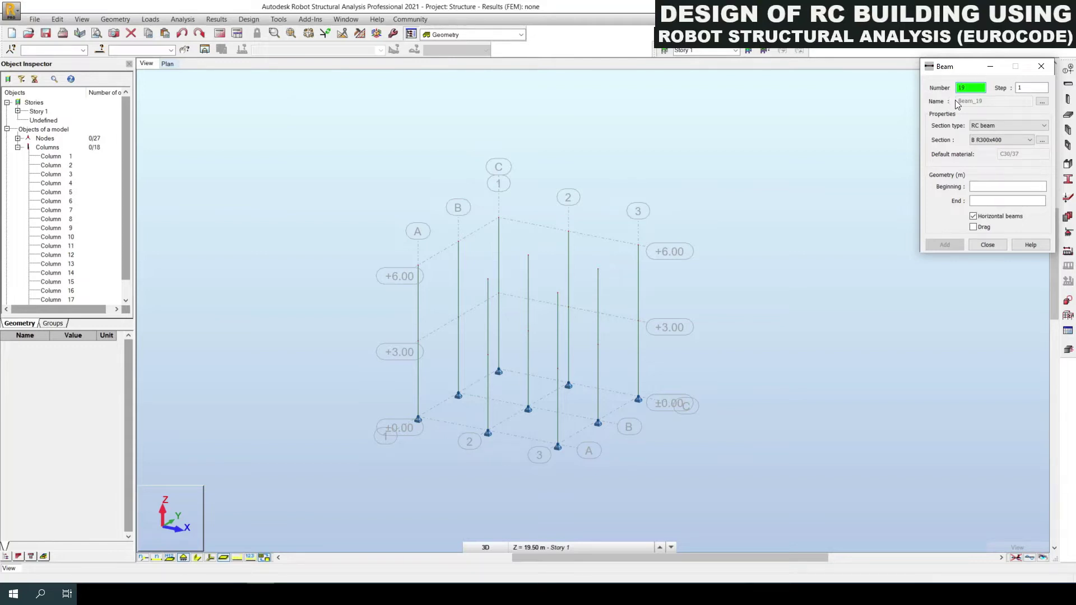
{"action": "left_click", "coordinate": [1008, 127]}
{"action": "left_click", "coordinate": [982, 141]}
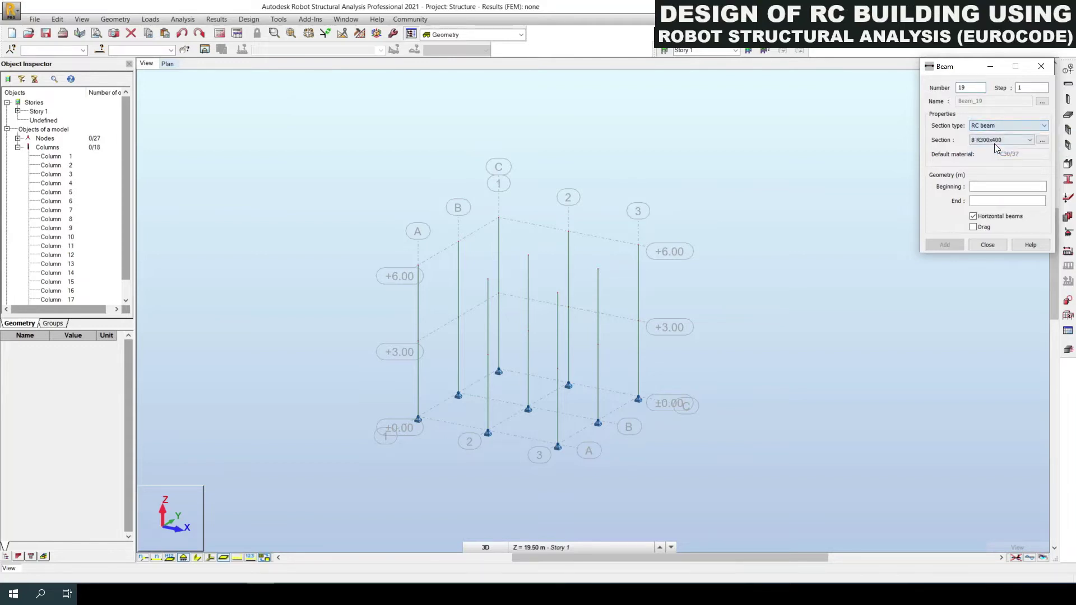
{"action": "left_click", "coordinate": [1041, 140]}
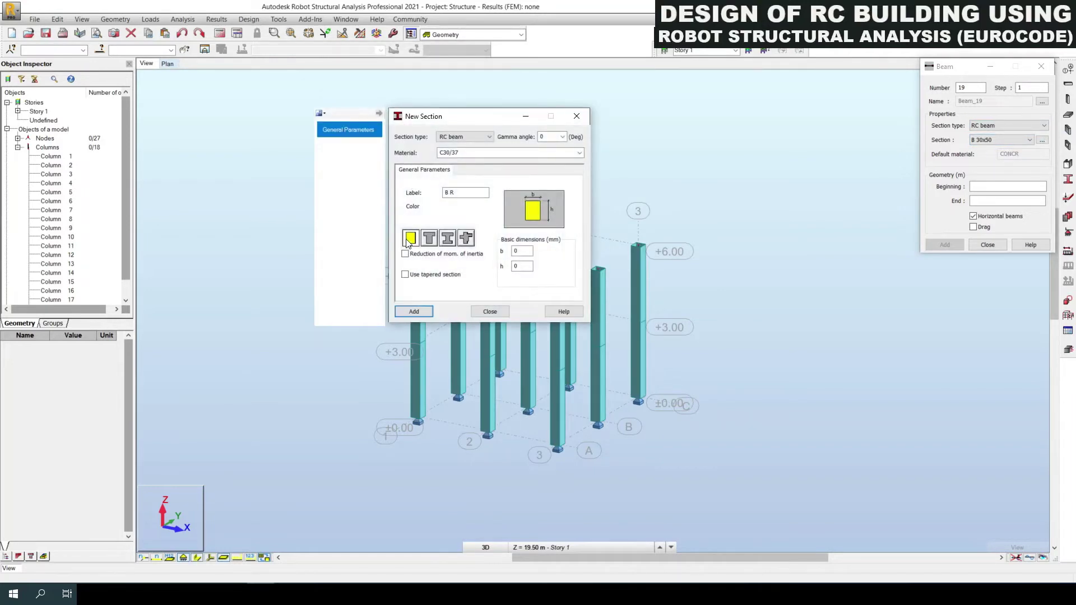
Step: Define a rectangular C30/37 RC beam section with b 300 mm and h 400 mm and add it to the sections
{"action": "left_click", "coordinate": [410, 240]}
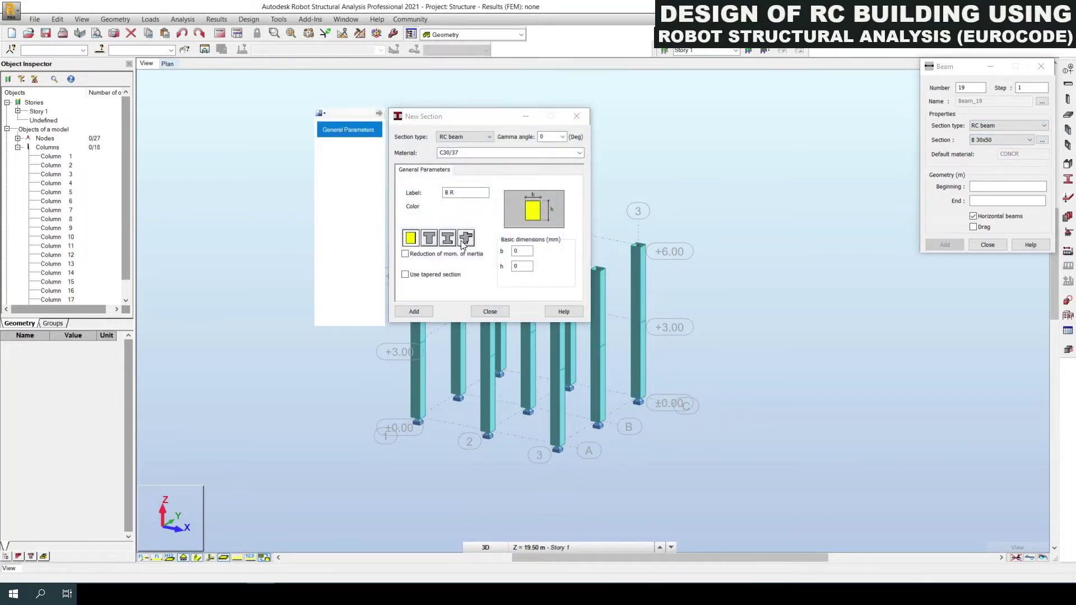
{"action": "left_click", "coordinate": [524, 251]}
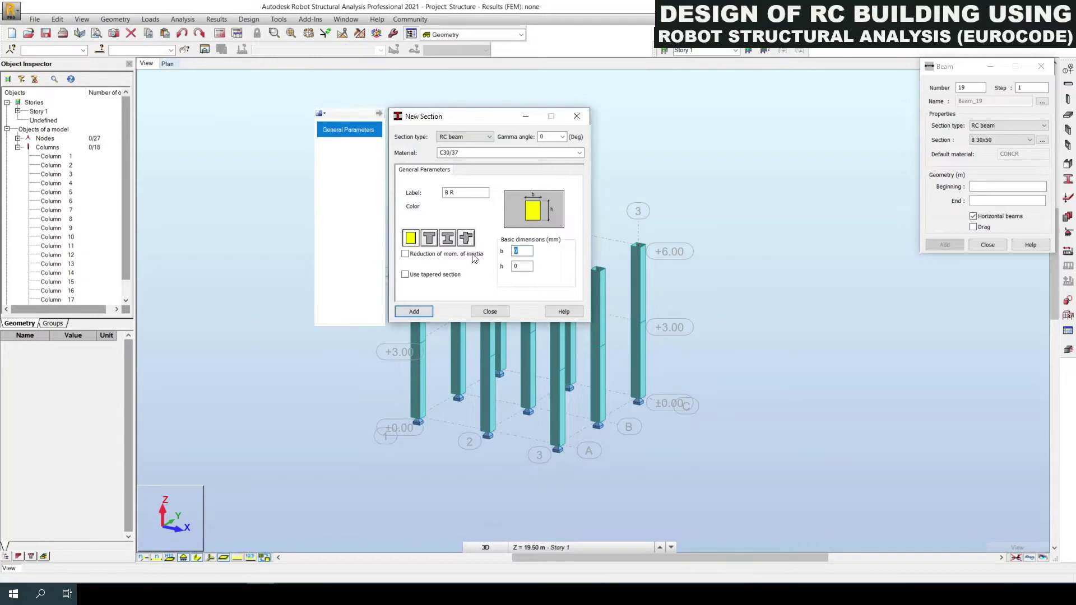
{"action": "type", "text": "300"}
{"action": "key", "text": "Tab"}
{"action": "type", "text": "40"}
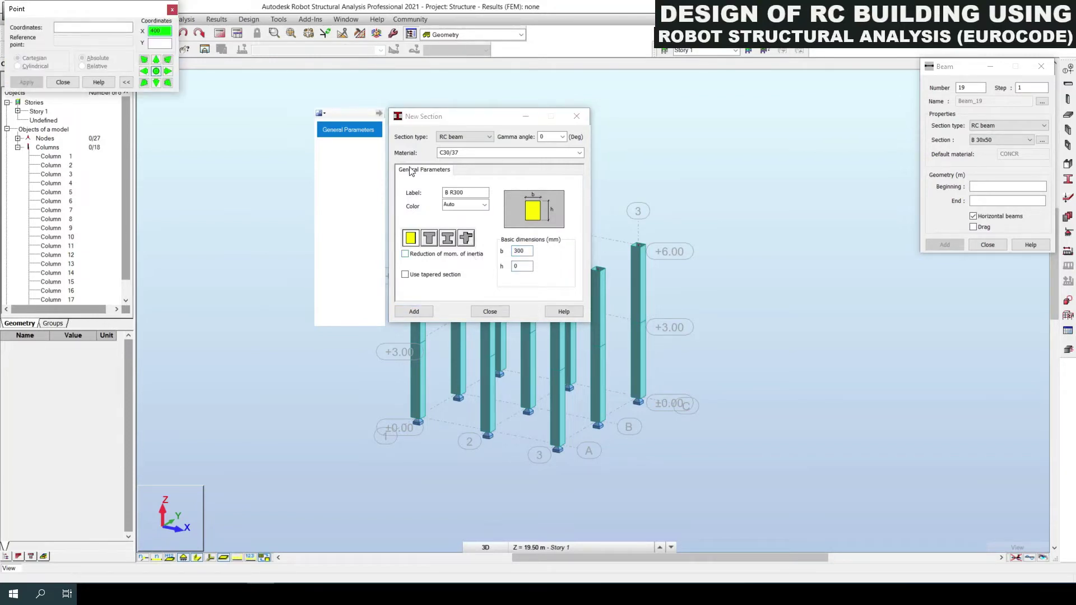
{"action": "key", "text": "Escape"}
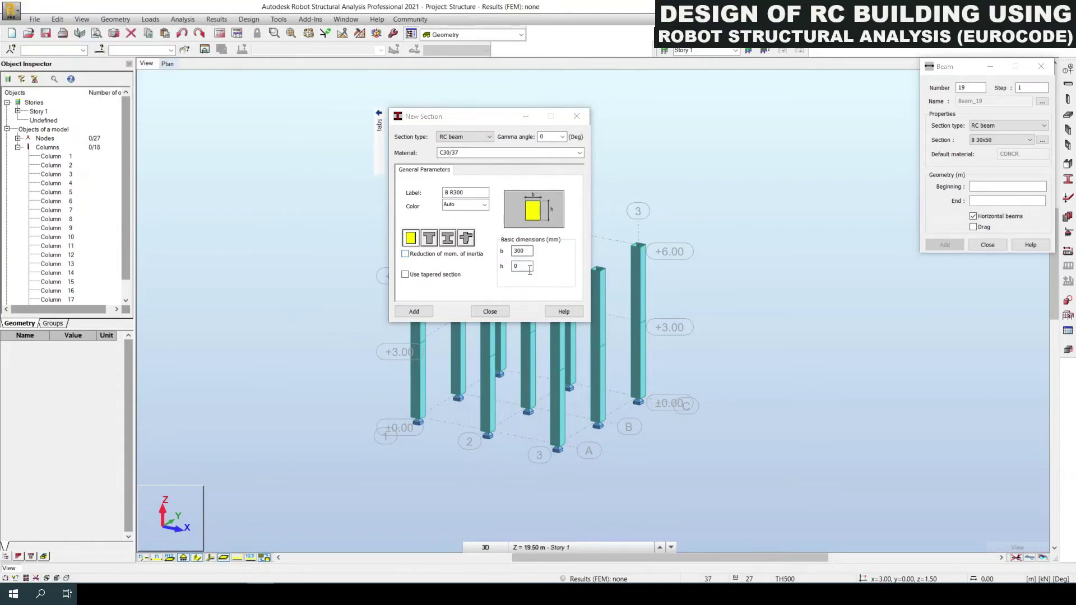
{"action": "left_click", "coordinate": [491, 268]}
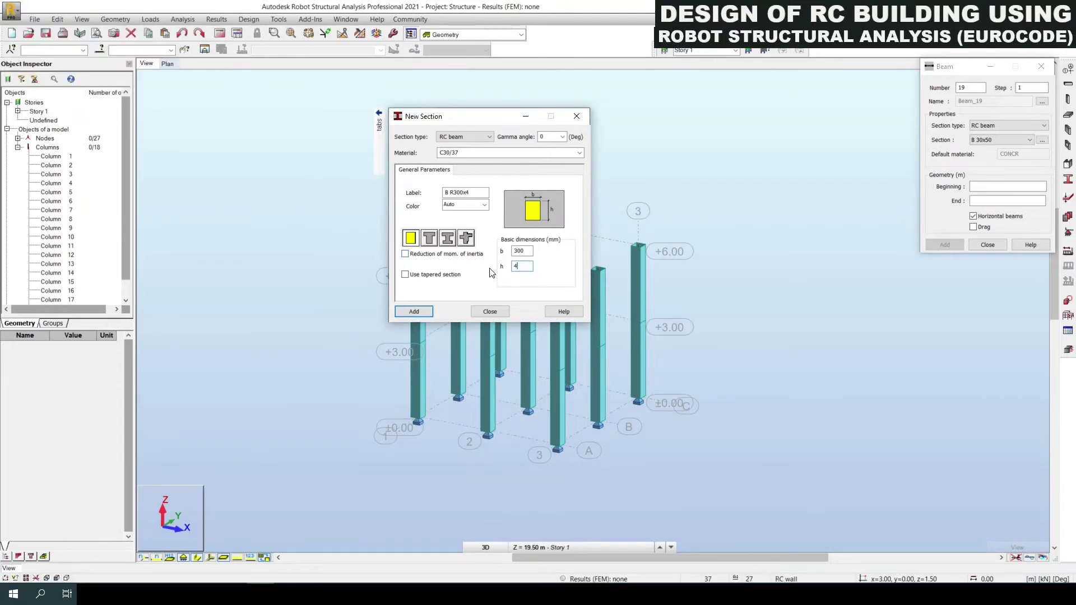
{"action": "type", "text": "400"}
{"action": "left_click_drag", "start_coordinate": [476, 192], "coordinate": [491, 195]}
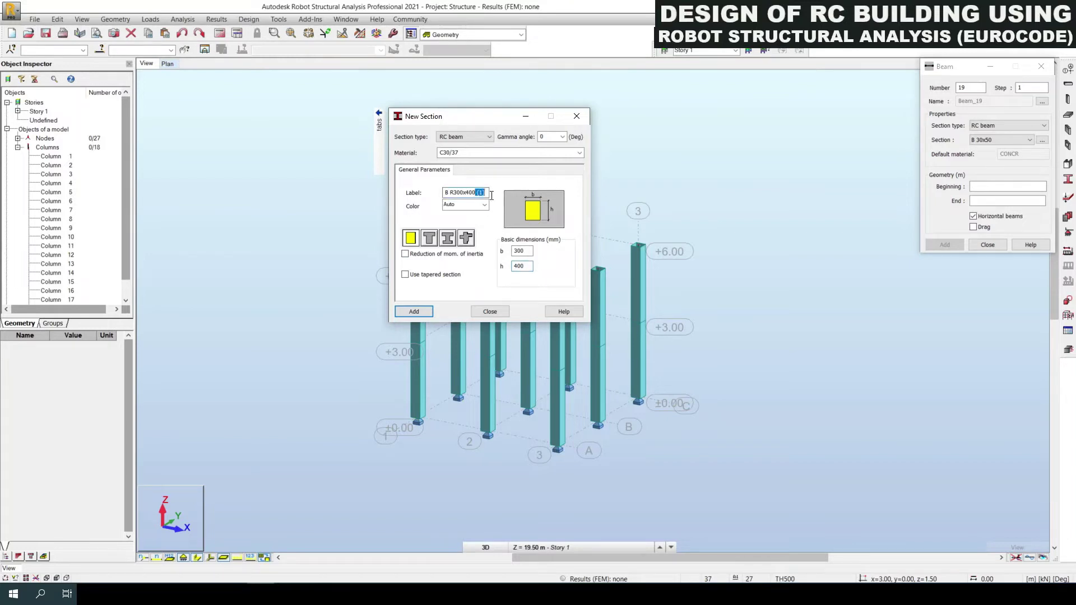
{"action": "left_click", "coordinate": [414, 311]}
{"action": "left_click", "coordinate": [576, 118]}
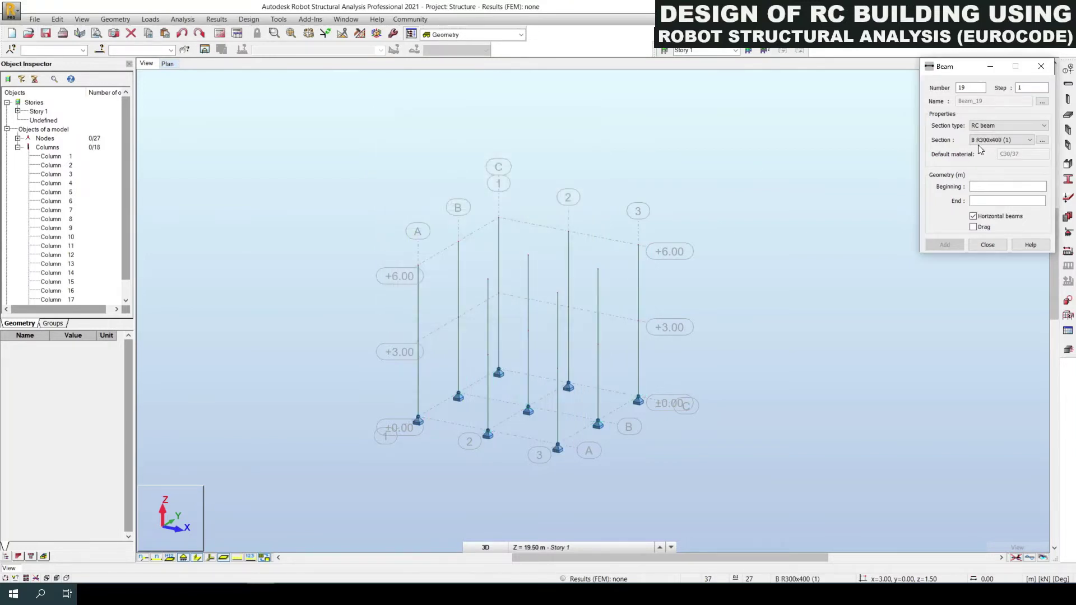
Step: Choose section B R300x400 and place horizontal beams between all adjacent columns at the +3.00 level
{"action": "left_click", "coordinate": [995, 140]}
{"action": "left_click", "coordinate": [996, 157]}
{"action": "left_click", "coordinate": [988, 187]}
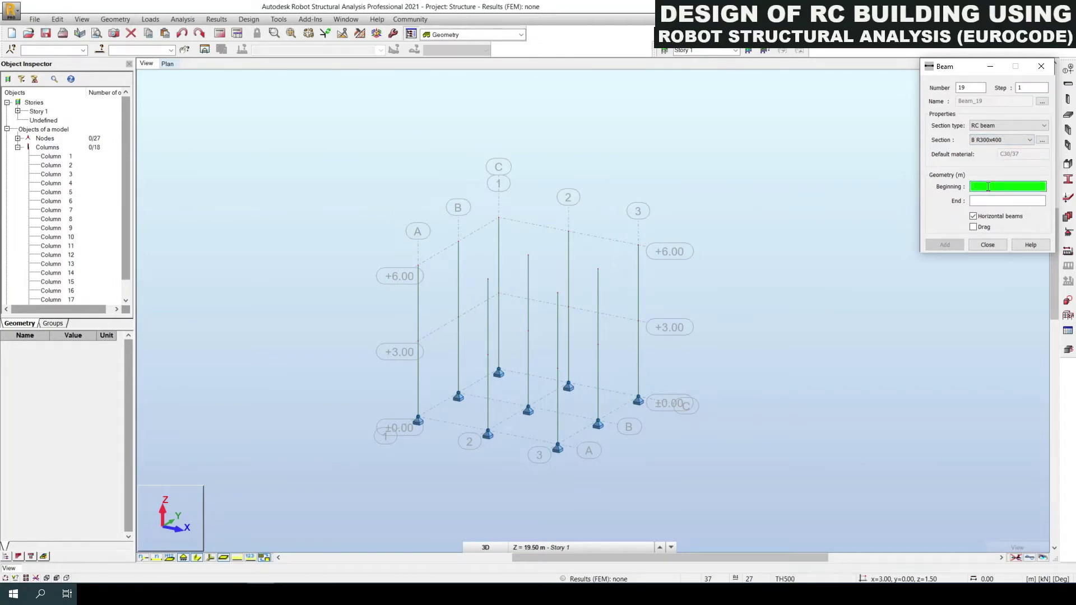
{"action": "left_click", "coordinate": [992, 218]}
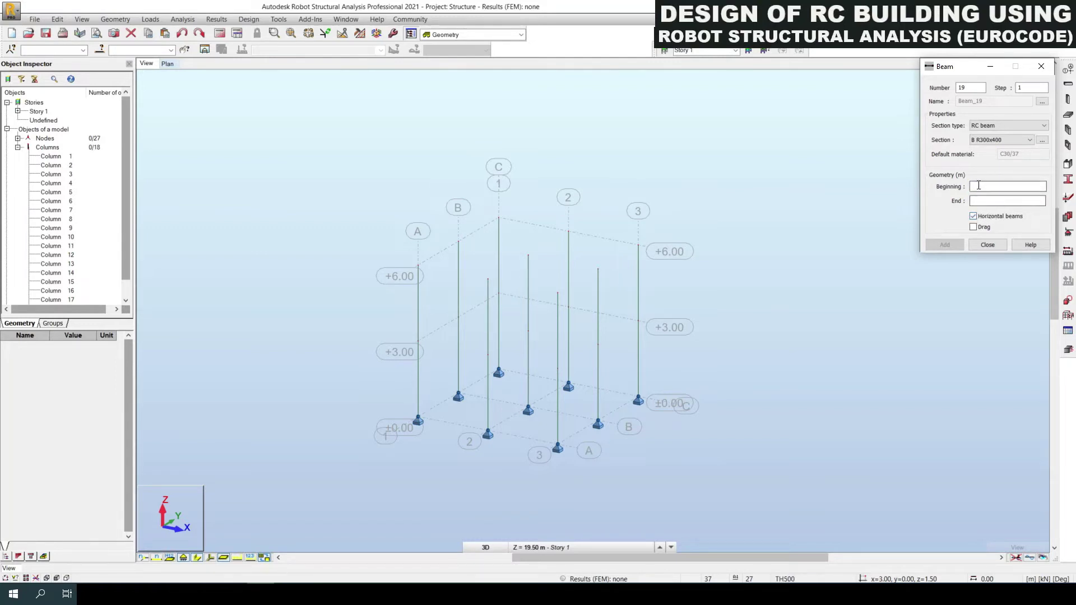
{"action": "left_click", "coordinate": [1002, 187]}
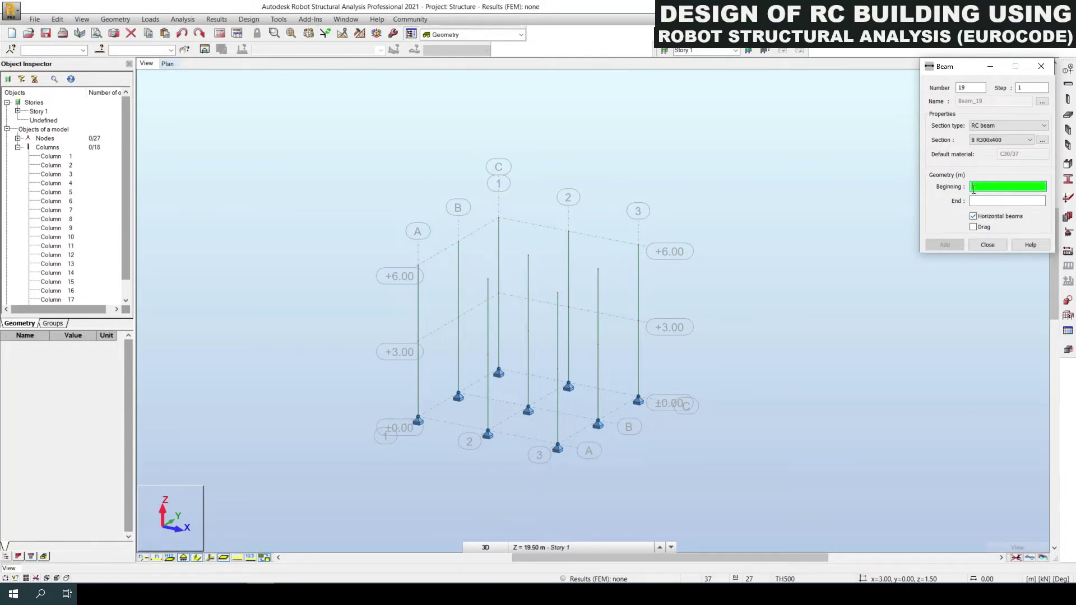
{"action": "left_click", "coordinate": [418, 341]}
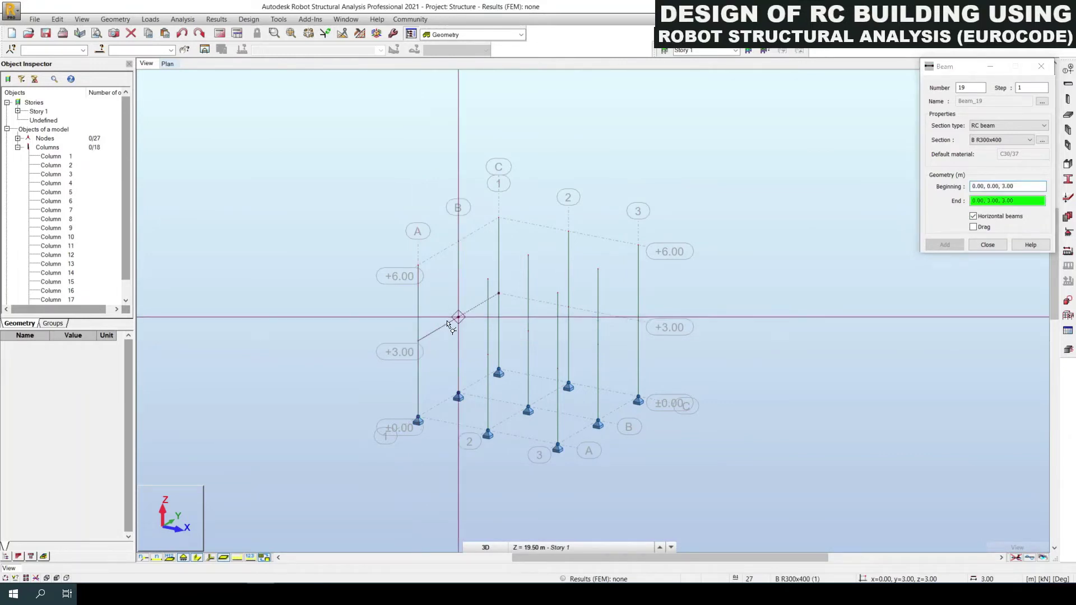
{"action": "left_click", "coordinate": [458, 317]}
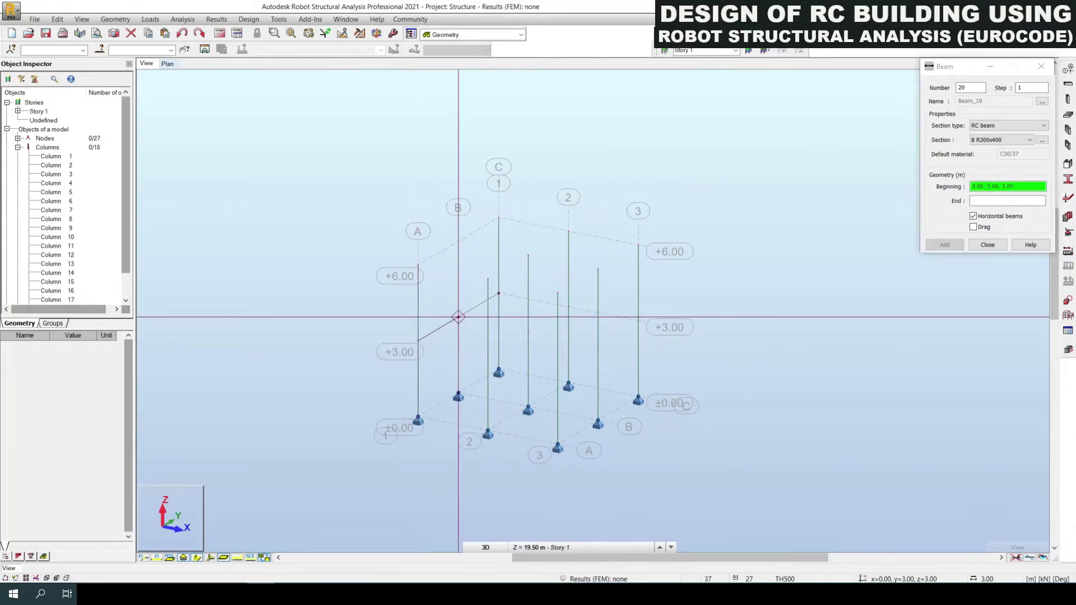
{"action": "left_click", "coordinate": [499, 293]}
{"action": "left_click", "coordinate": [458, 317]}
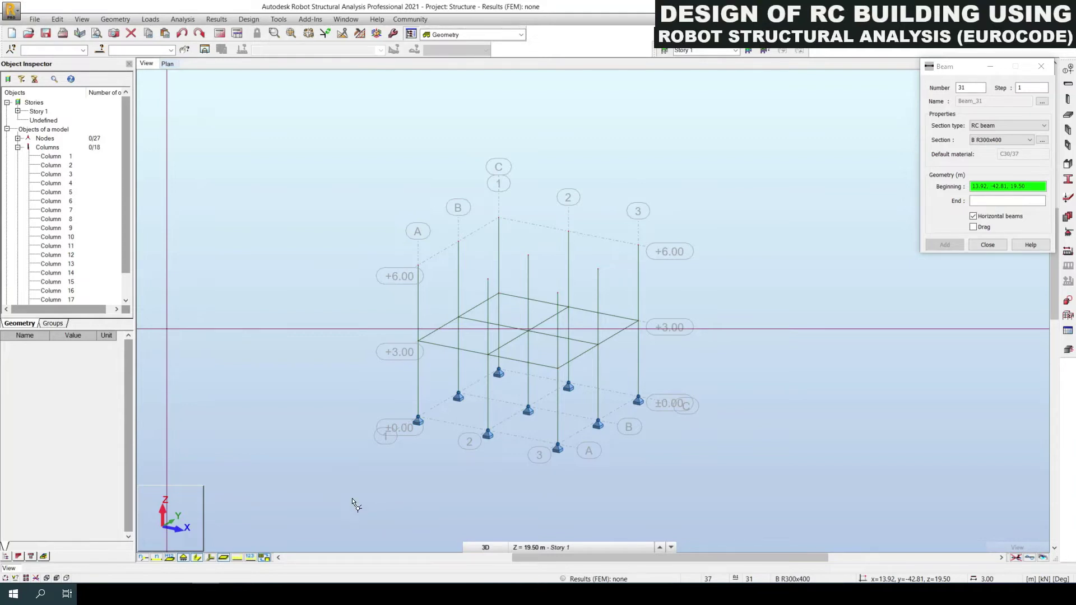
Step: Place B R300x400 beams at the +6.00 level along axis 1 from A to C and along axis C from 1 to 3
{"action": "scroll", "coordinate": [426, 420], "scroll_direction": "up", "scroll_amount": 2}
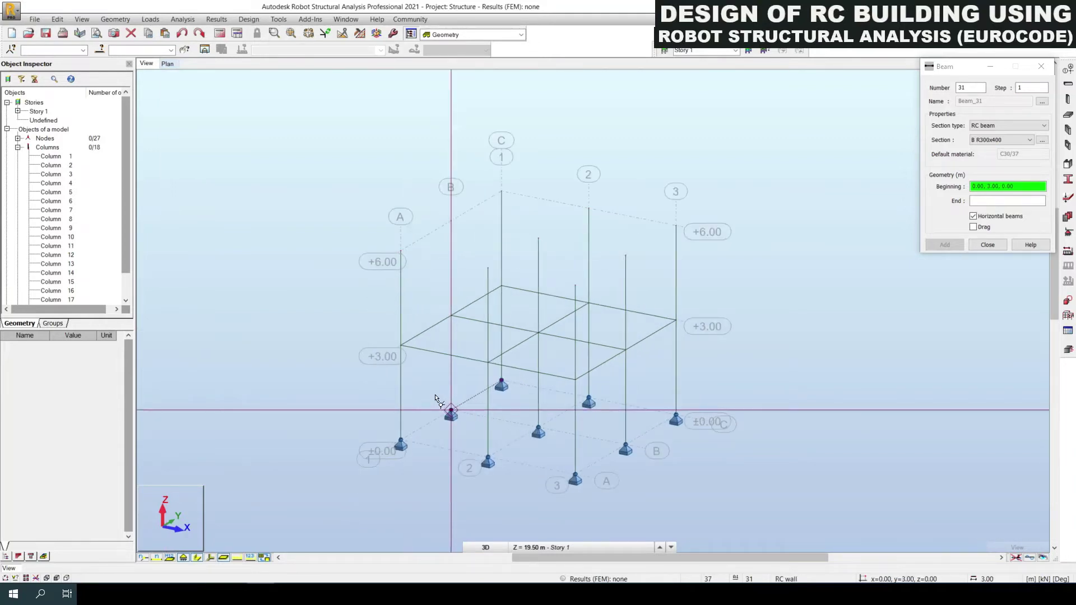
{"action": "left_click", "coordinate": [400, 252]}
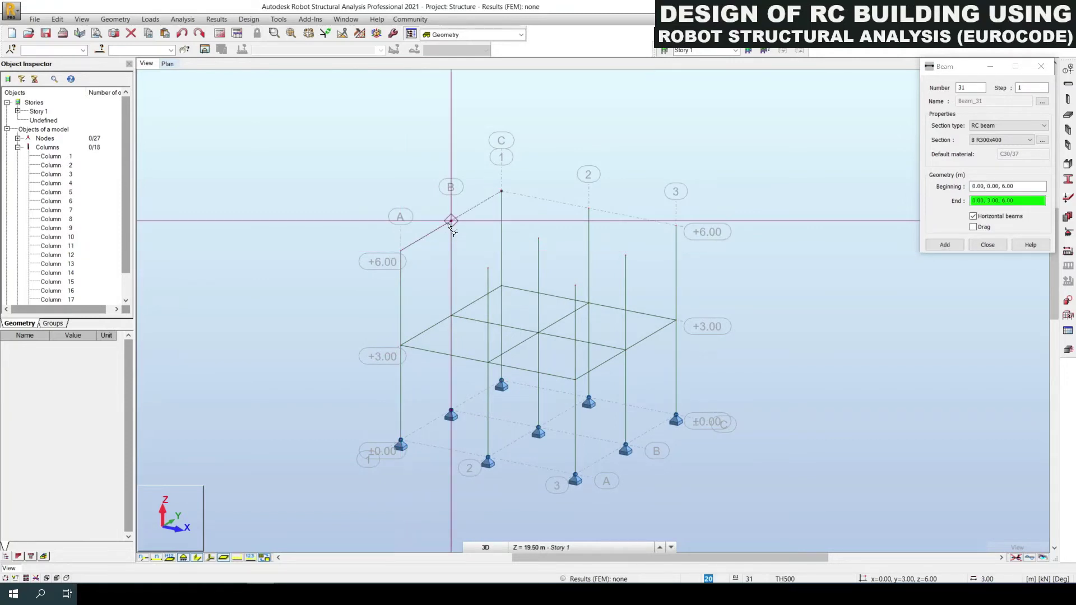
{"action": "left_click", "coordinate": [448, 222]}
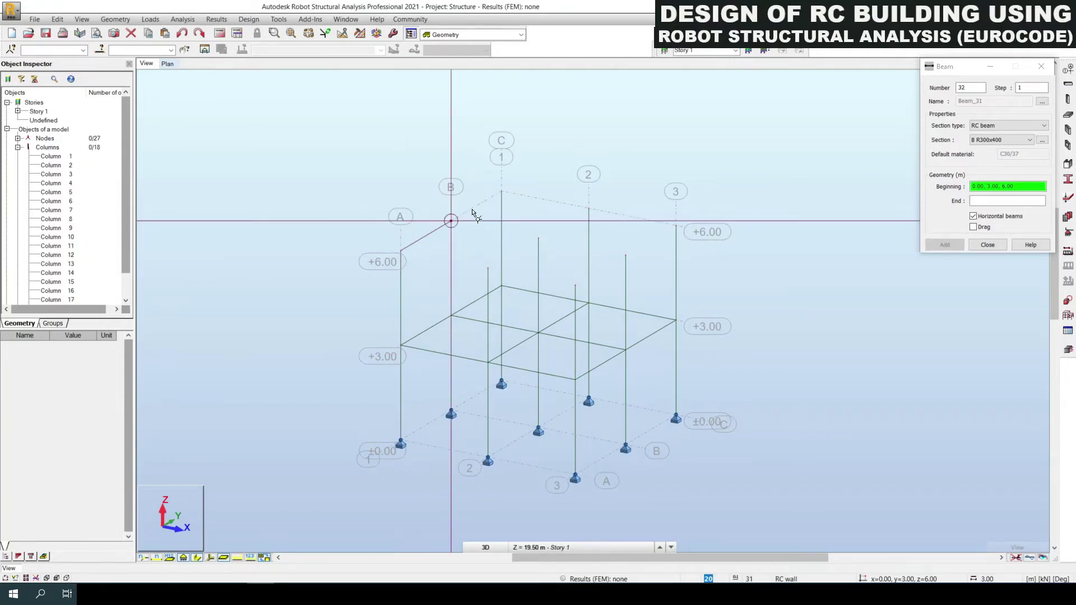
{"action": "left_click", "coordinate": [502, 192]}
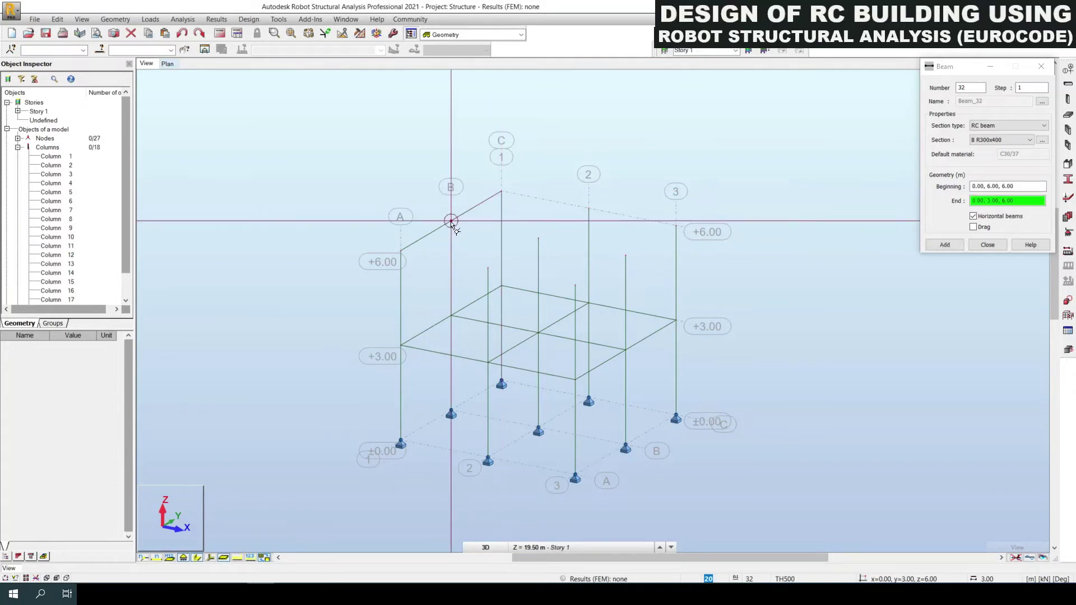
{"action": "left_click", "coordinate": [450, 222]}
{"action": "left_click", "coordinate": [503, 192]}
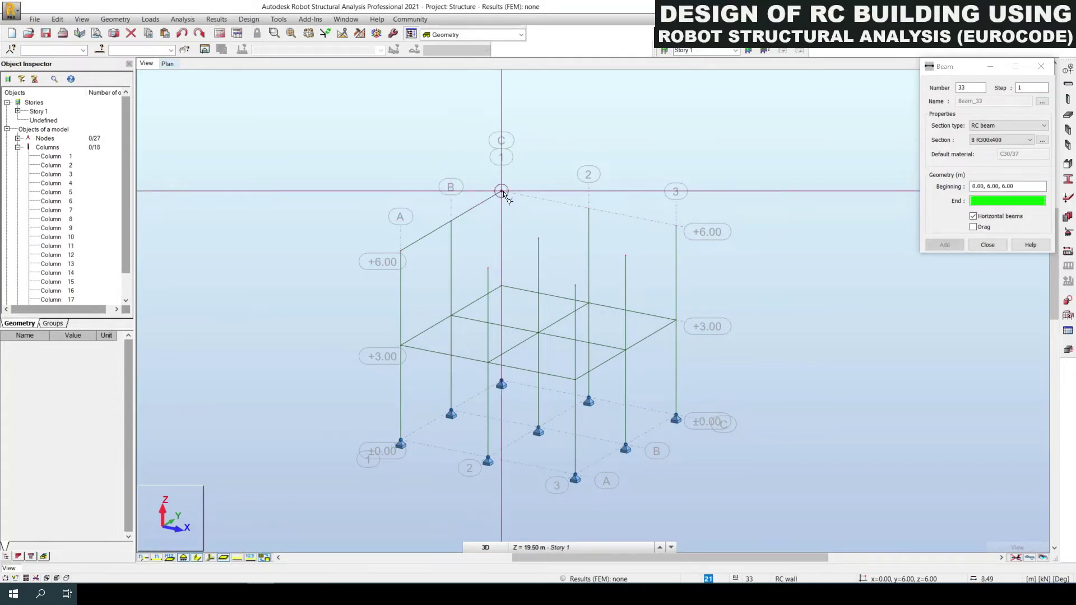
{"action": "left_click", "coordinate": [586, 208]}
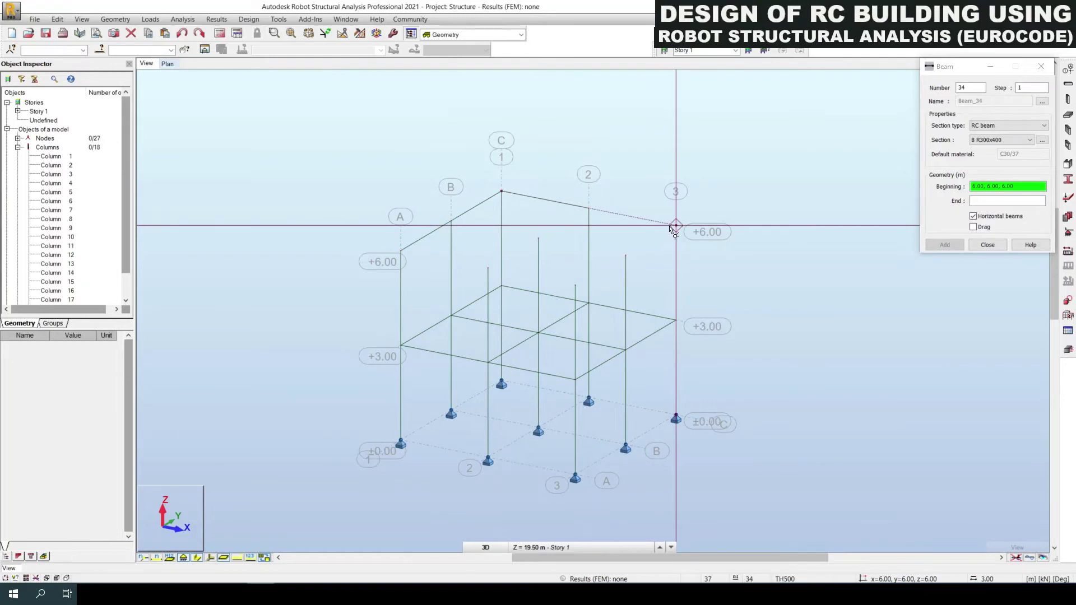
{"action": "left_click", "coordinate": [675, 225]}
Step: Turn on the Drag option and place +6.00 level beams along axis 3 from C to A and along axis A from 3 to 1
{"action": "left_click", "coordinate": [982, 228]}
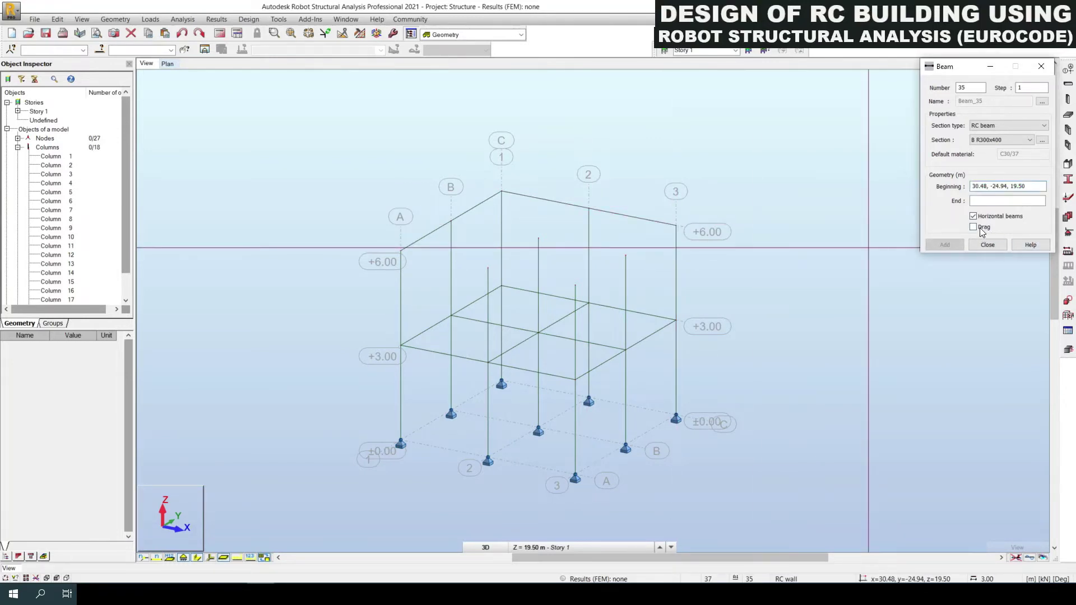
{"action": "left_click", "coordinate": [676, 225]}
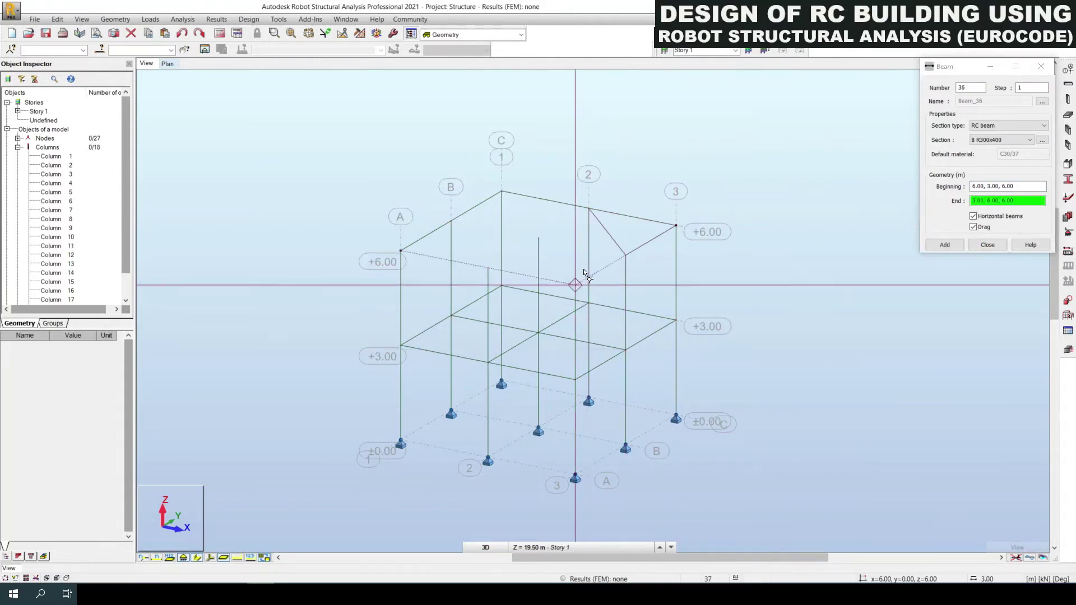
{"action": "left_click", "coordinate": [574, 286]}
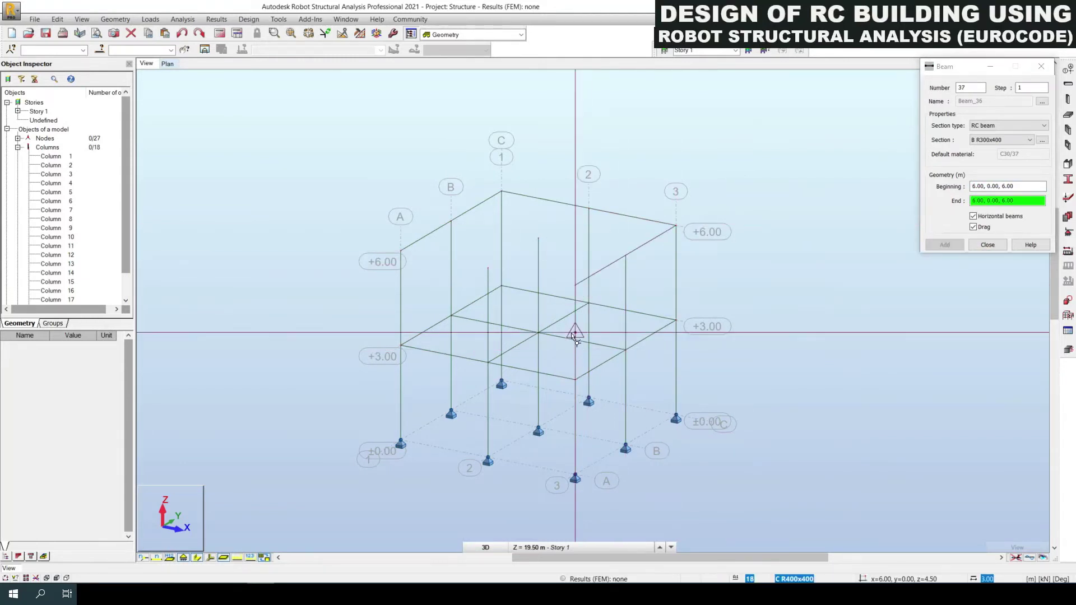
{"action": "left_click", "coordinate": [488, 268]}
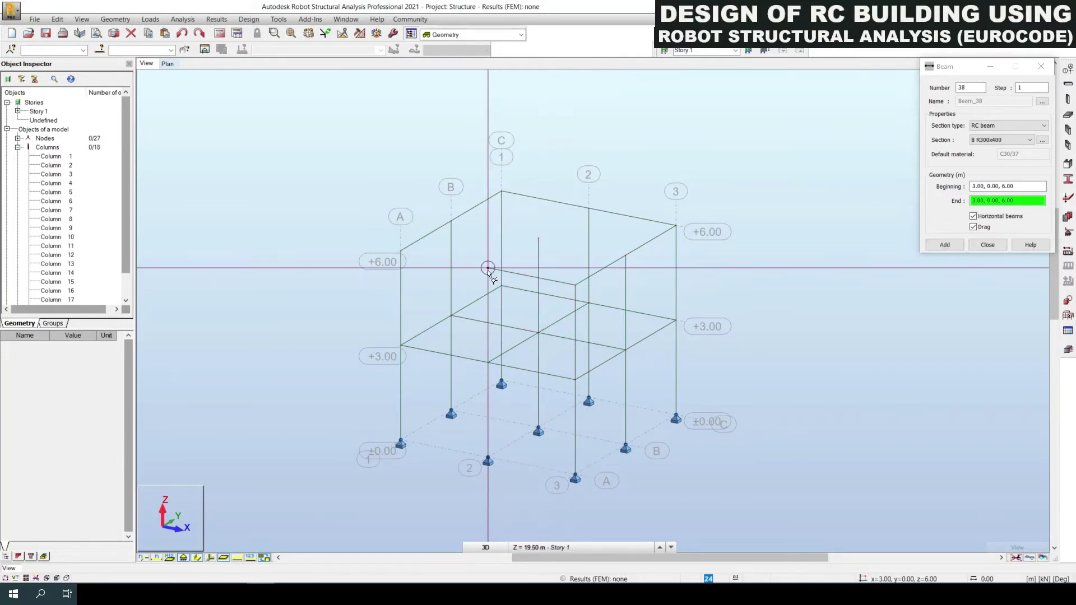
{"action": "left_click", "coordinate": [401, 250]}
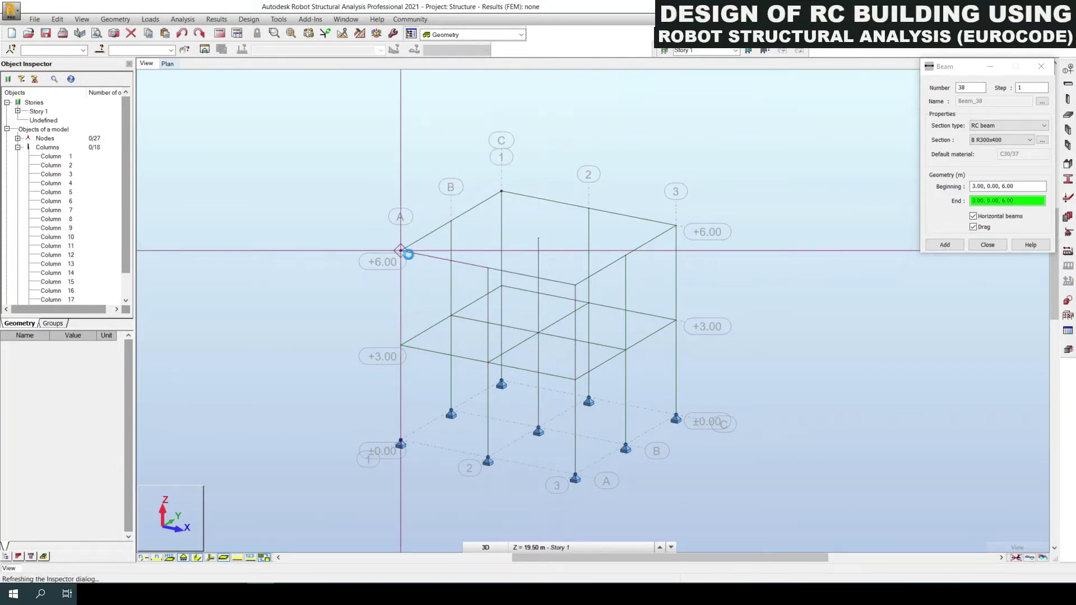
Step: Add the interior +6.00 level beams along axis B and, with the Drag option off, along axis 2, and finish beam placement
{"action": "left_click", "coordinate": [450, 221]}
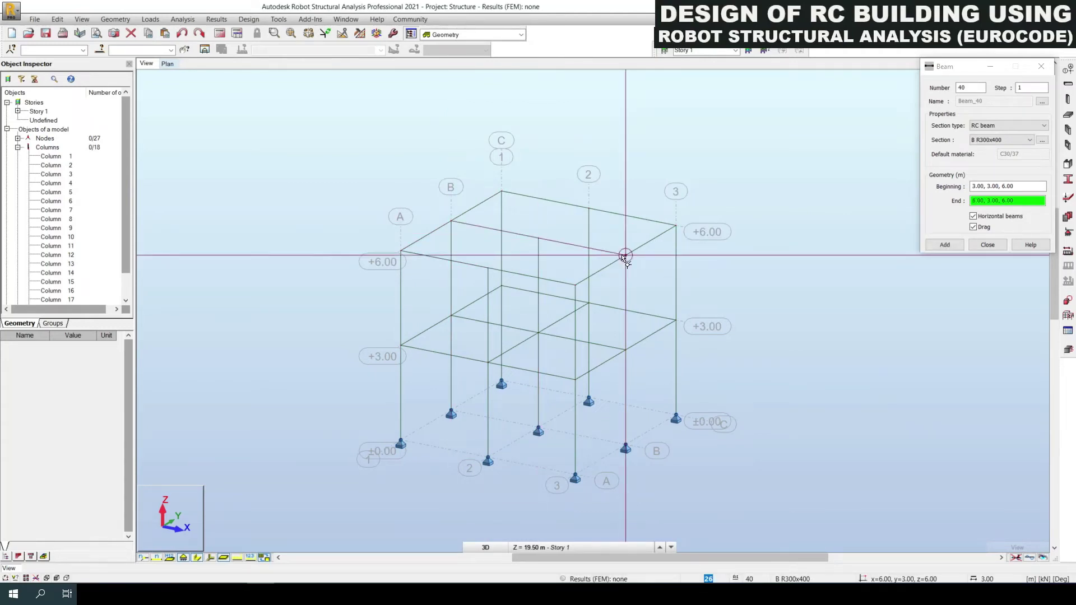
{"action": "left_click", "coordinate": [622, 255]}
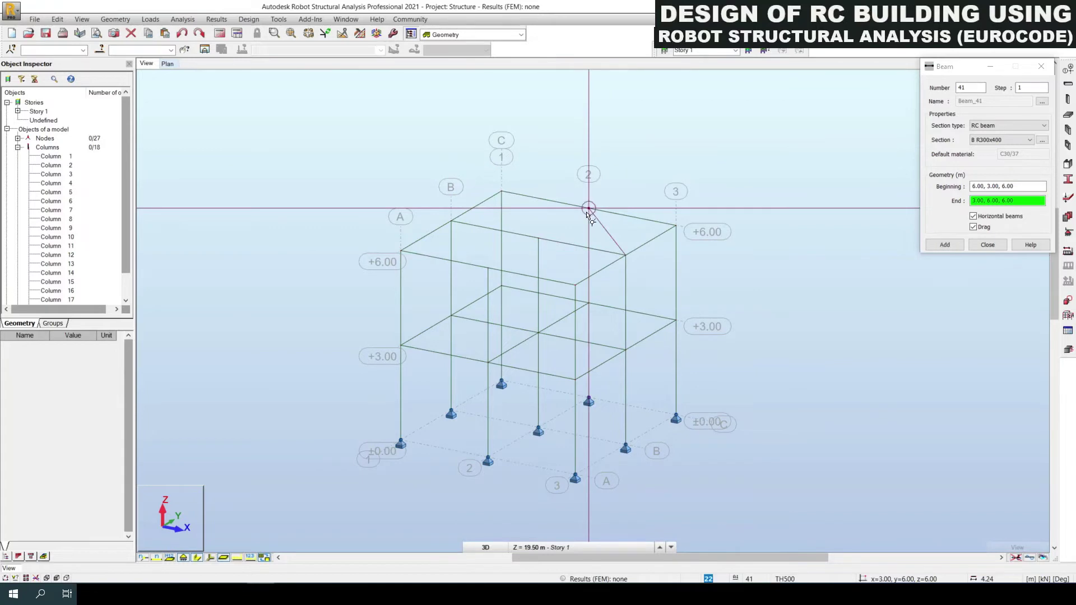
{"action": "left_click", "coordinate": [973, 227]}
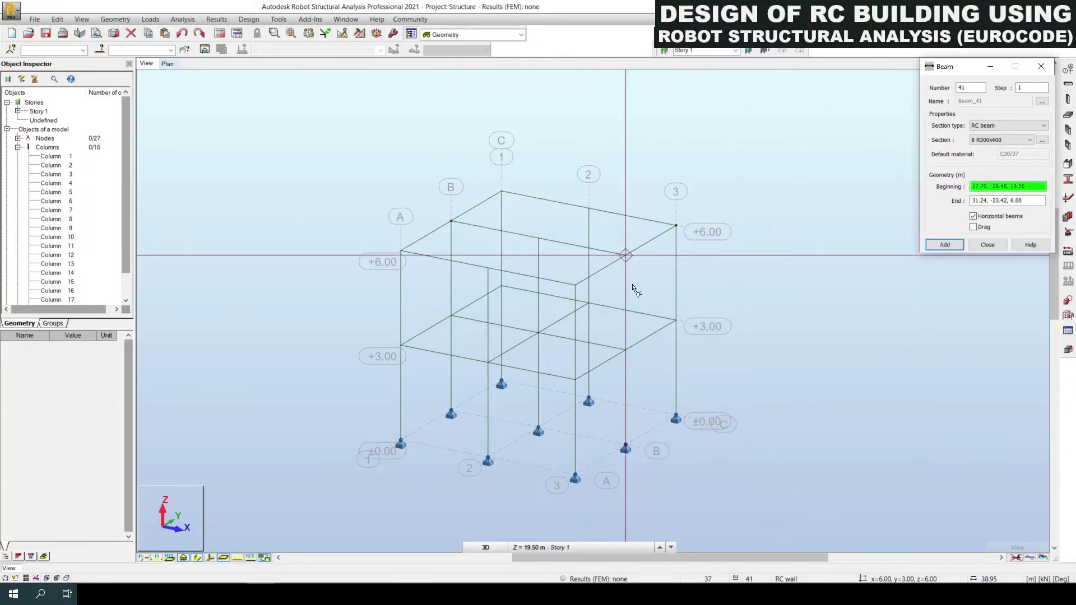
{"action": "left_click", "coordinate": [588, 209]}
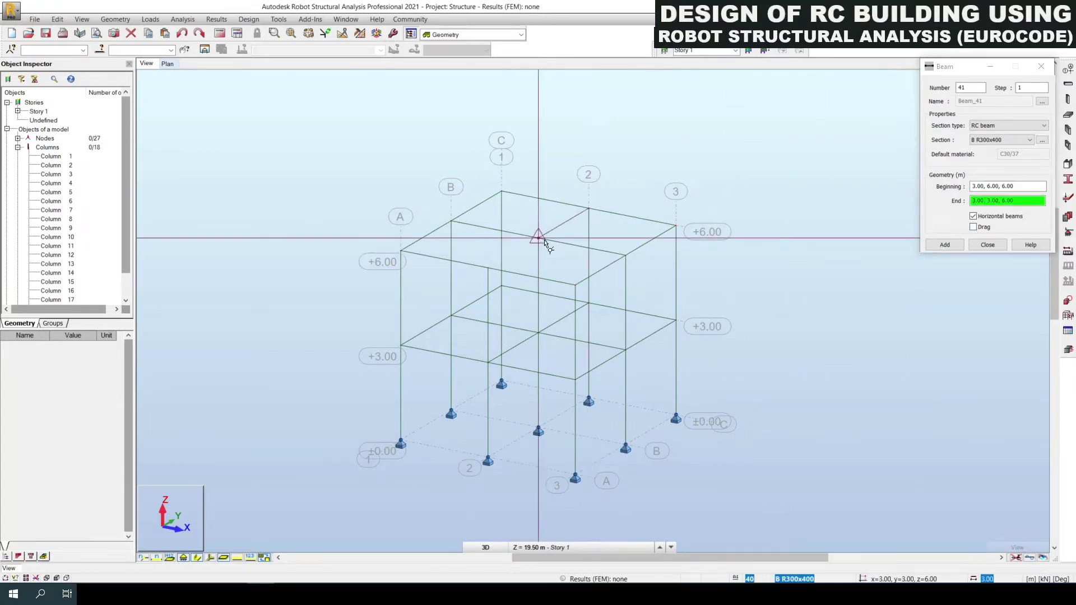
{"action": "left_click", "coordinate": [538, 239]}
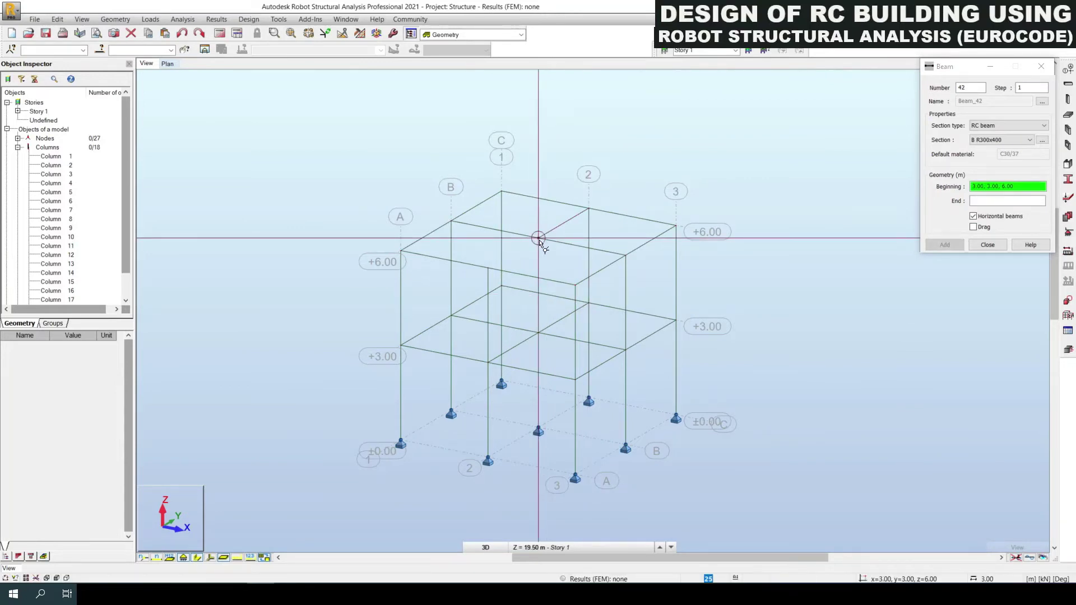
{"action": "left_click", "coordinate": [488, 268]}
{"action": "middle_click_drag", "start_coordinate": [713, 407], "coordinate": [704, 406]}
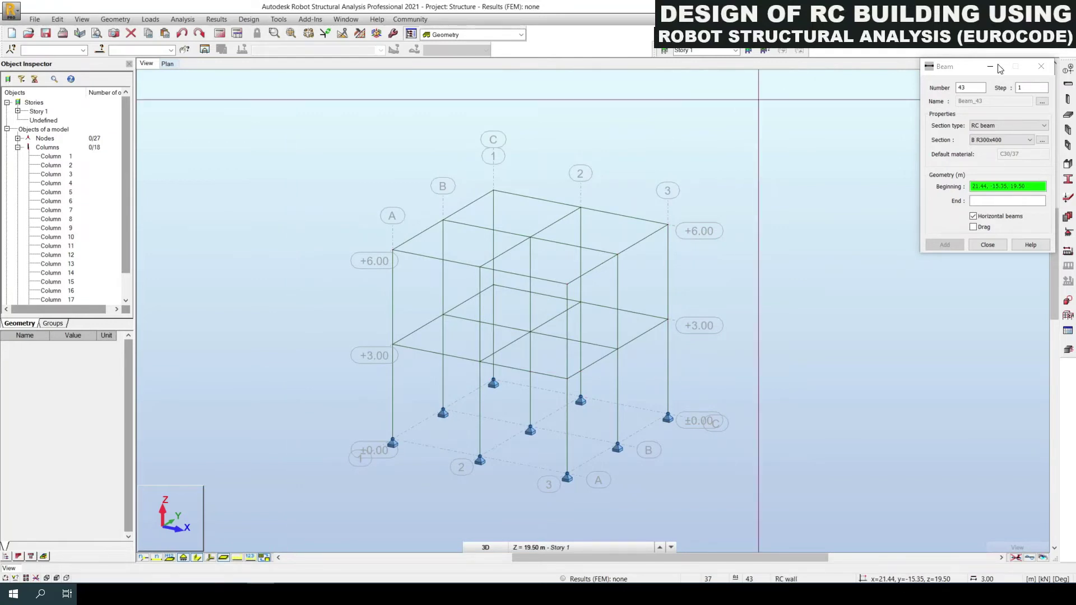
{"action": "left_click", "coordinate": [1041, 66]}
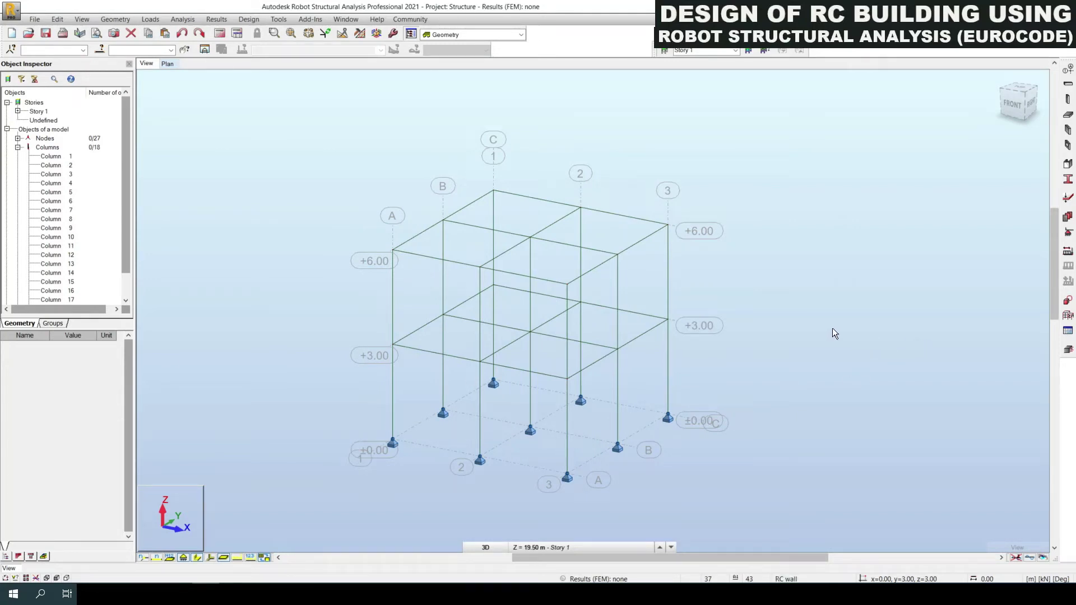
Step: Set up a floor with thickness TH200, the Shell model and the Rectangle definition method, and expand its geometry and parameter settings
{"action": "left_click", "coordinate": [1068, 115]}
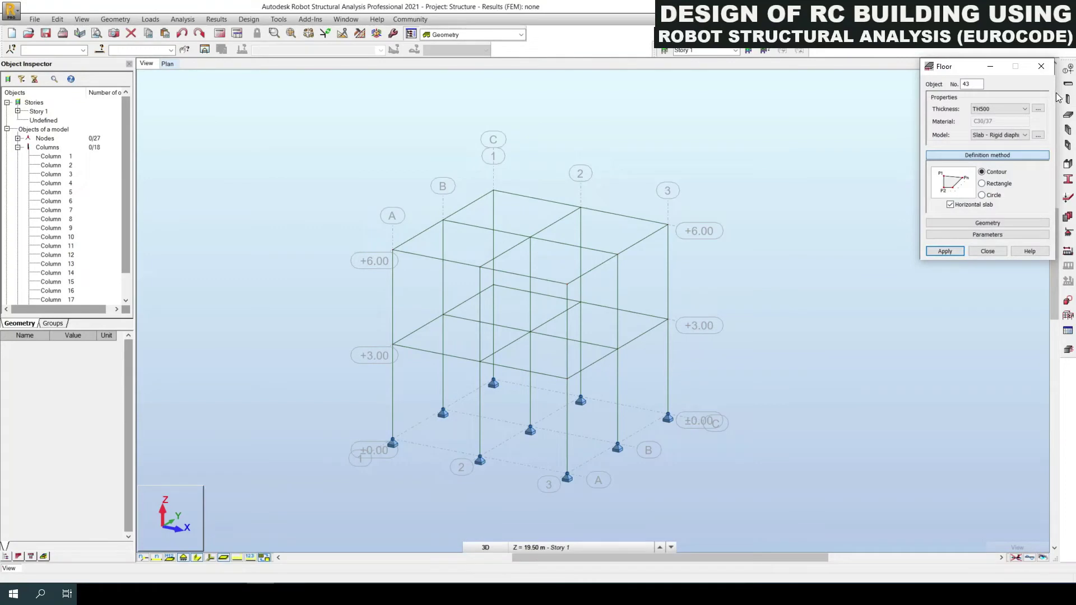
{"action": "left_click", "coordinate": [1004, 110]}
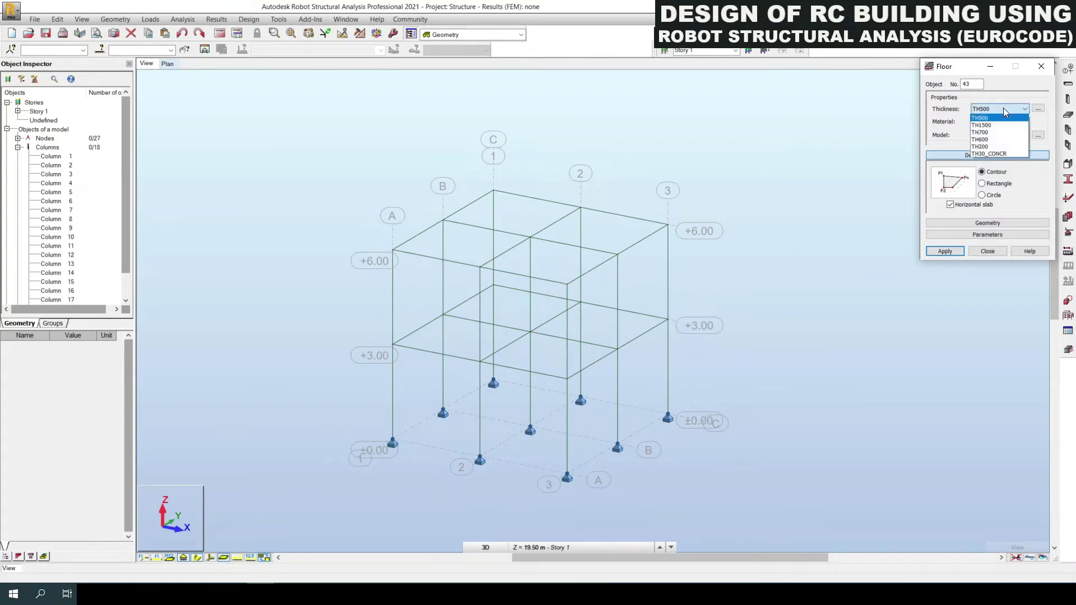
{"action": "left_click", "coordinate": [986, 149]}
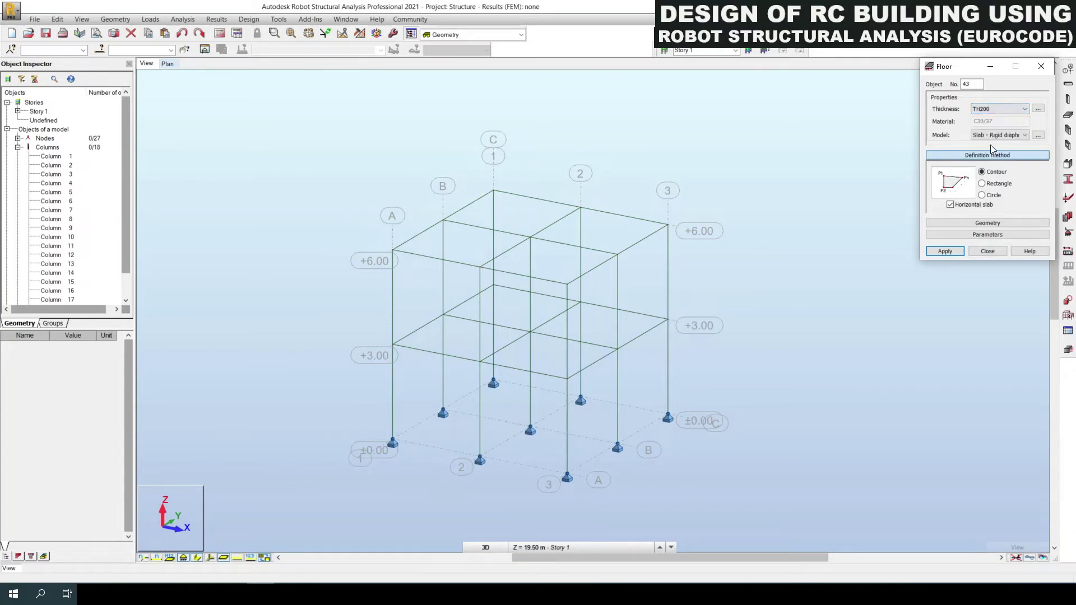
{"action": "left_click", "coordinate": [1005, 136]}
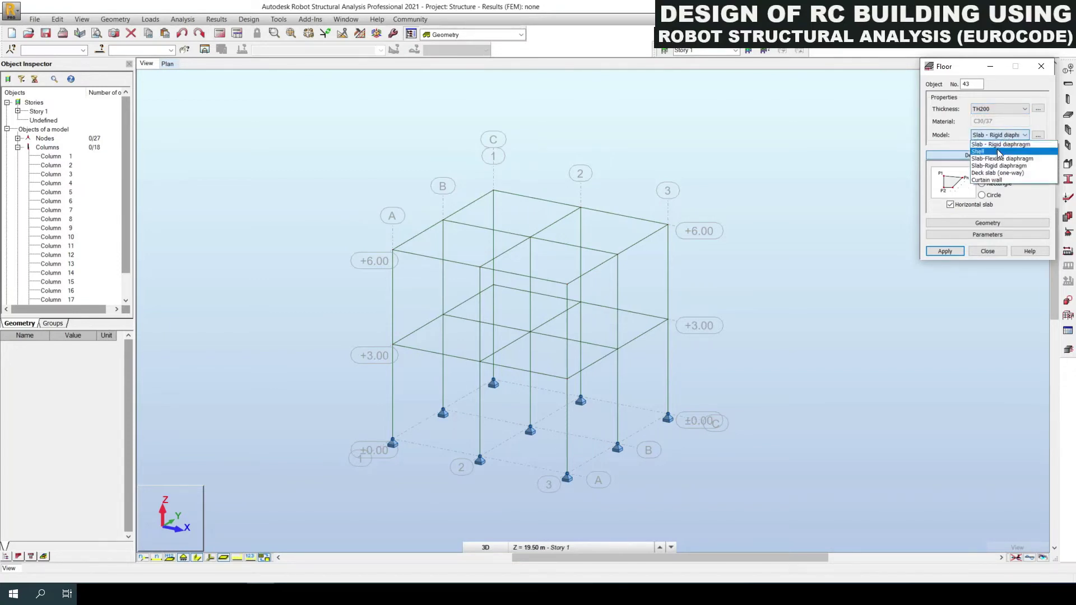
{"action": "left_click", "coordinate": [998, 152]}
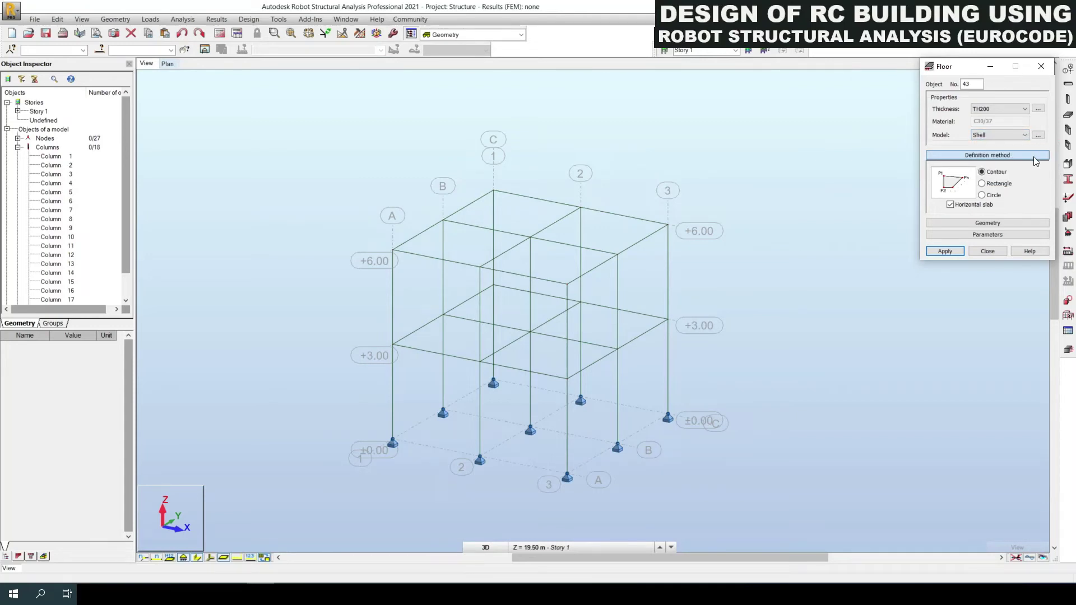
{"action": "left_click", "coordinate": [998, 188]}
{"action": "left_click", "coordinate": [984, 224]}
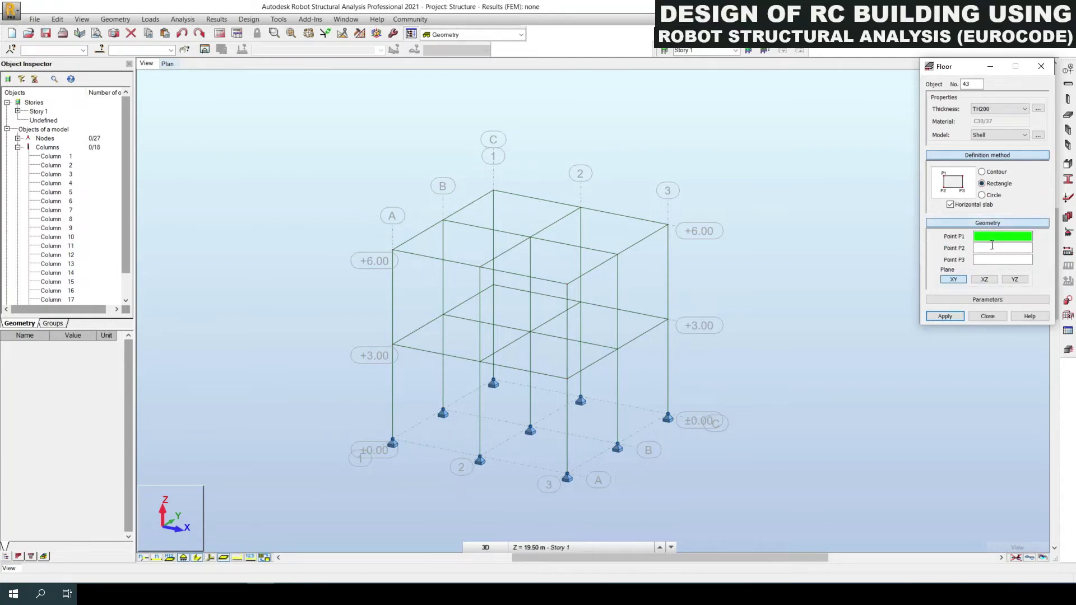
{"action": "left_click", "coordinate": [970, 300]}
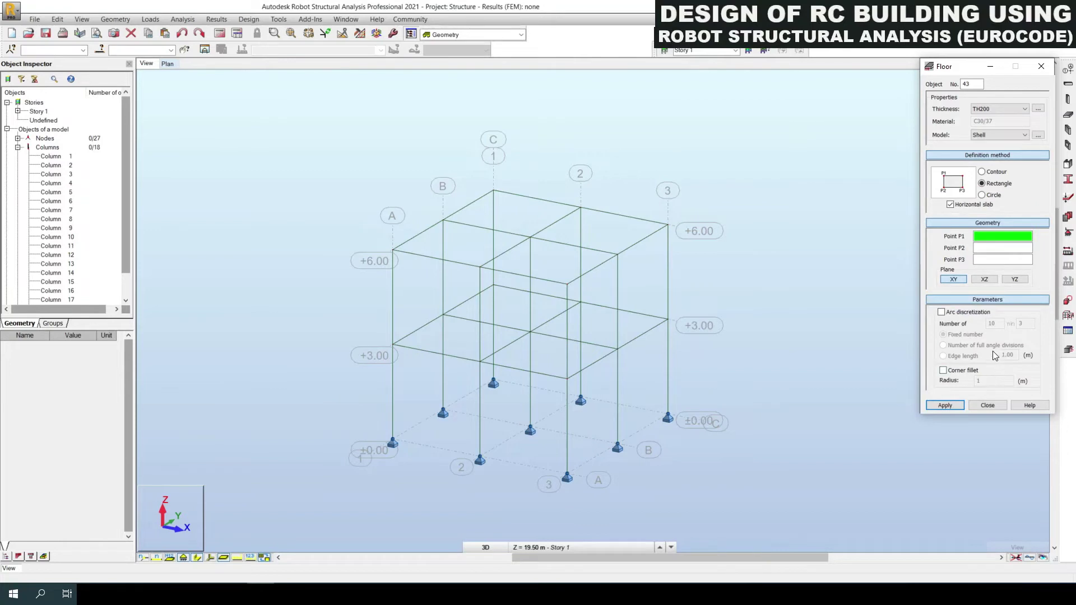
Step: Place rectangular slab panels at the +6.00 level in bays A–B and B–C between axes 1 and 2
{"action": "left_click", "coordinate": [395, 253]}
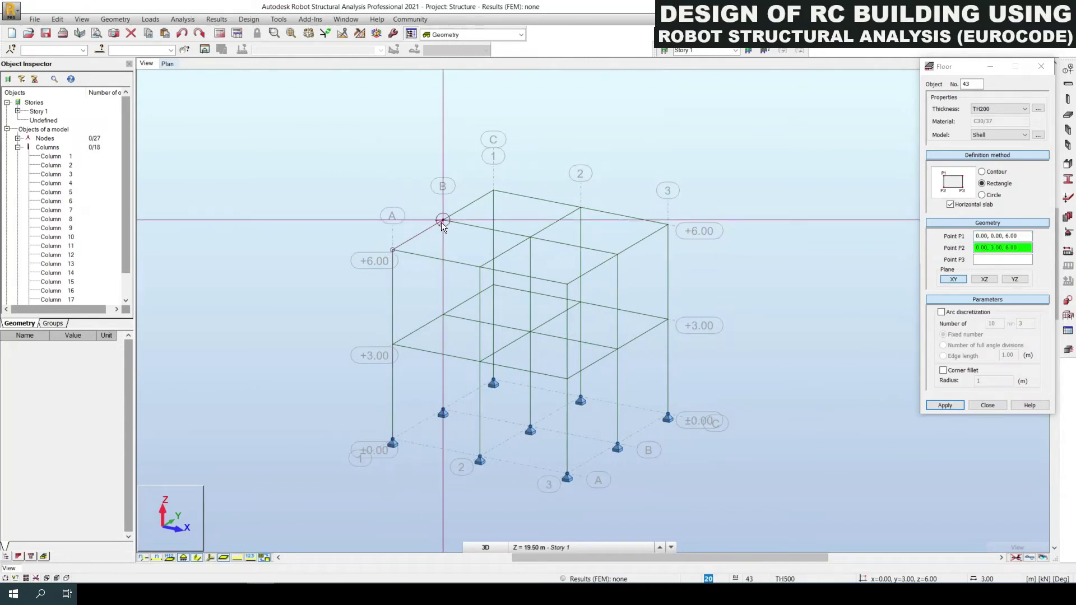
{"action": "left_click", "coordinate": [442, 222]}
{"action": "left_click", "coordinate": [530, 238]}
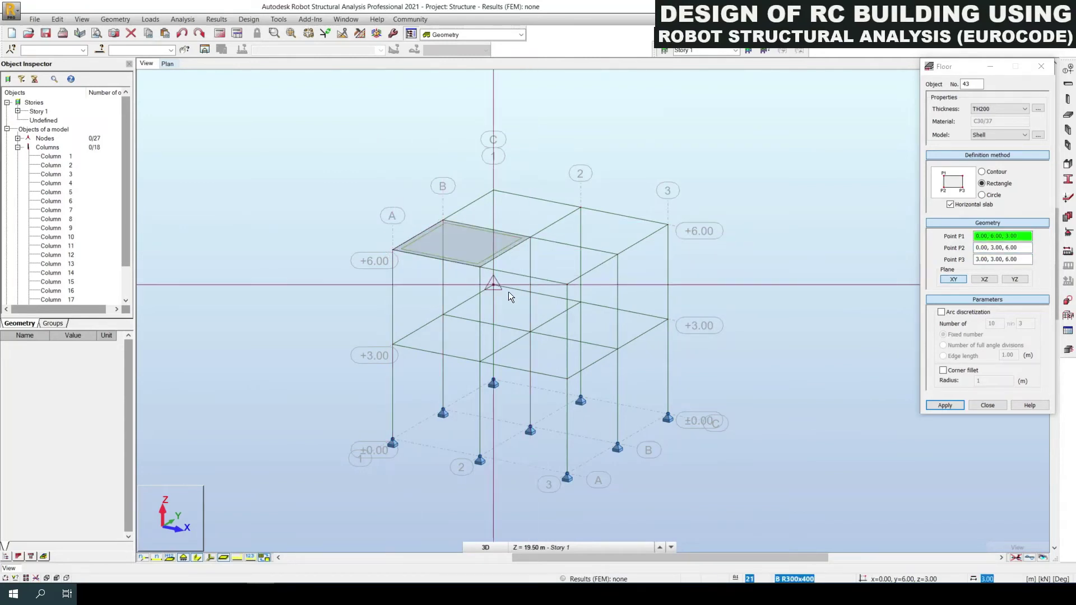
{"action": "scroll", "coordinate": [532, 191], "scroll_direction": "up", "scroll_amount": 3}
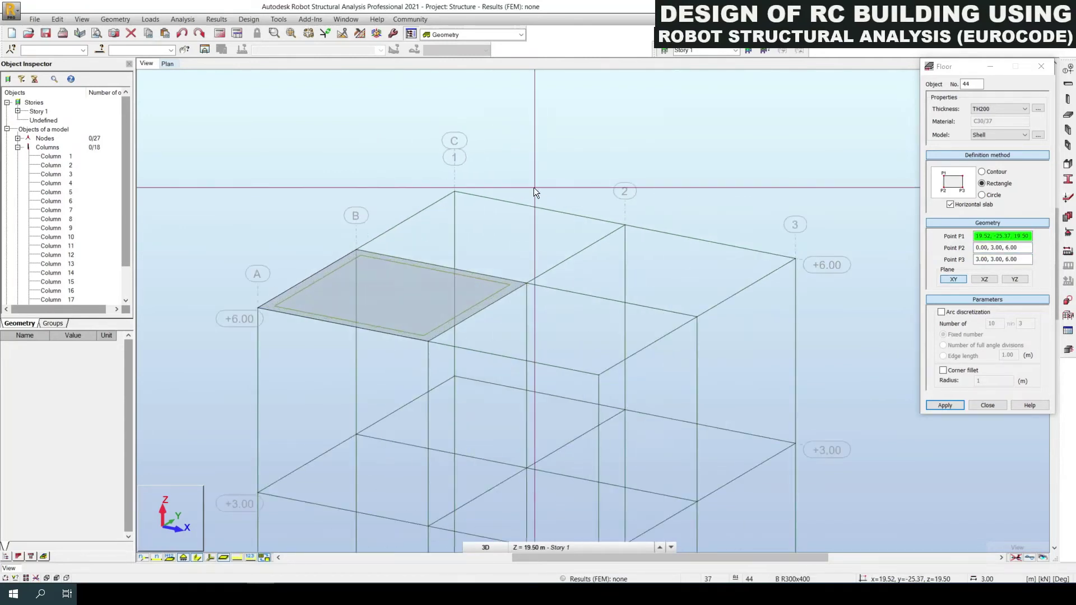
{"action": "left_click", "coordinate": [357, 250]}
{"action": "left_click", "coordinate": [448, 191]}
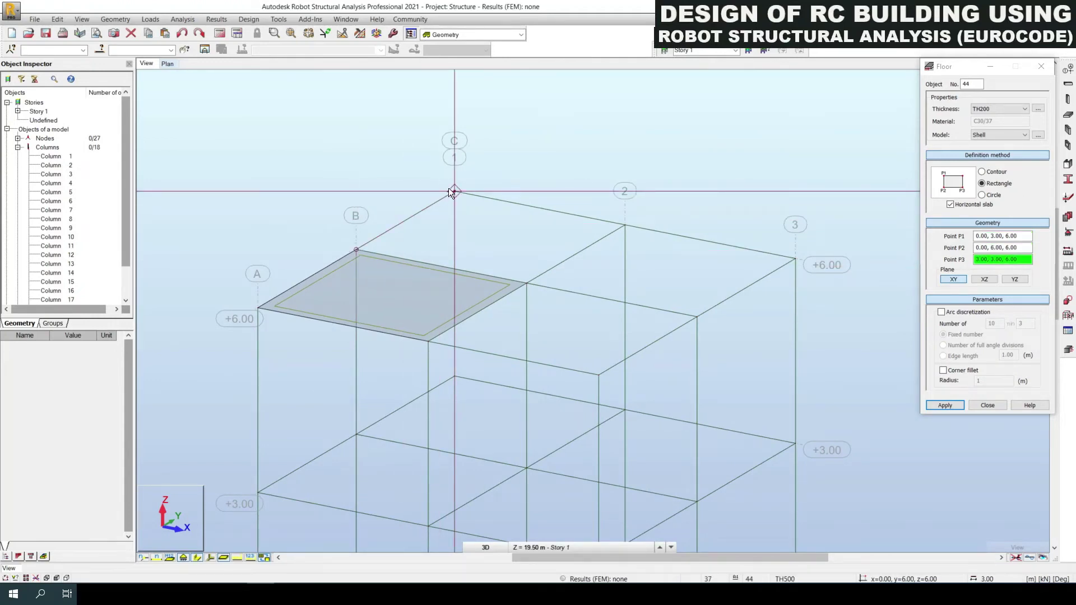
{"action": "left_click", "coordinate": [623, 224]}
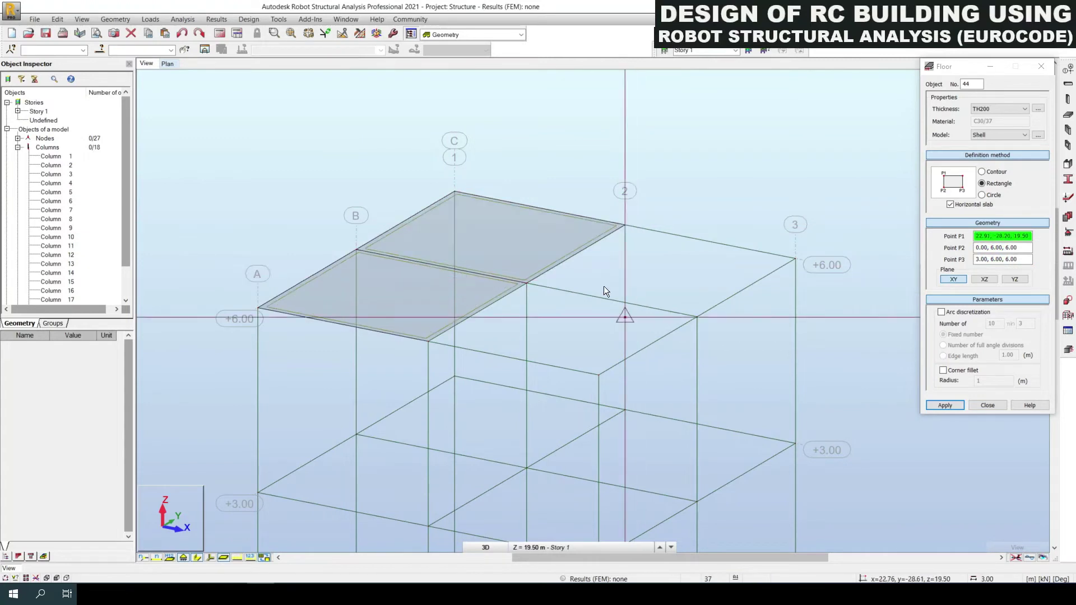
Step: Place the +6.00 level slab panels in bays B–C and A–B between axes 2 and 3, and finish floor placement
{"action": "left_click", "coordinate": [626, 224]}
{"action": "left_click", "coordinate": [795, 257]}
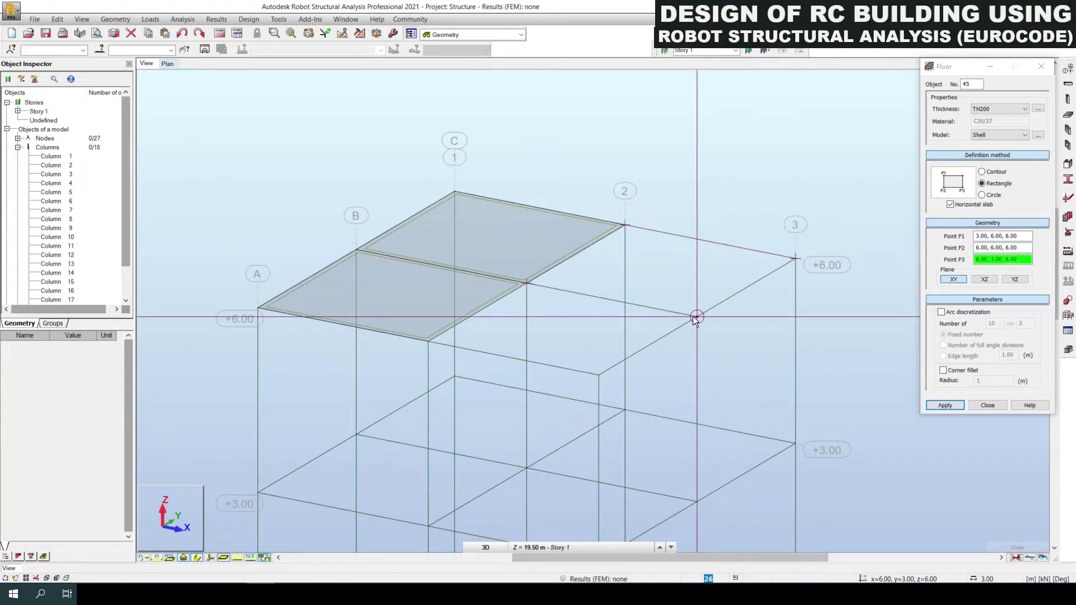
{"action": "left_click", "coordinate": [692, 317]}
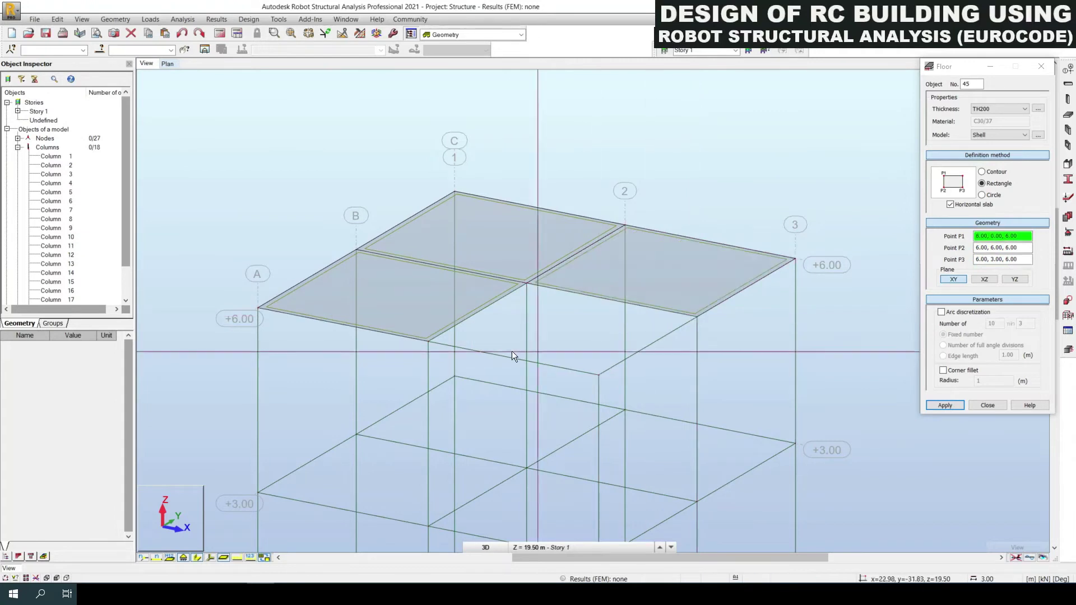
{"action": "left_click", "coordinate": [432, 344]}
{"action": "left_click", "coordinate": [599, 376]}
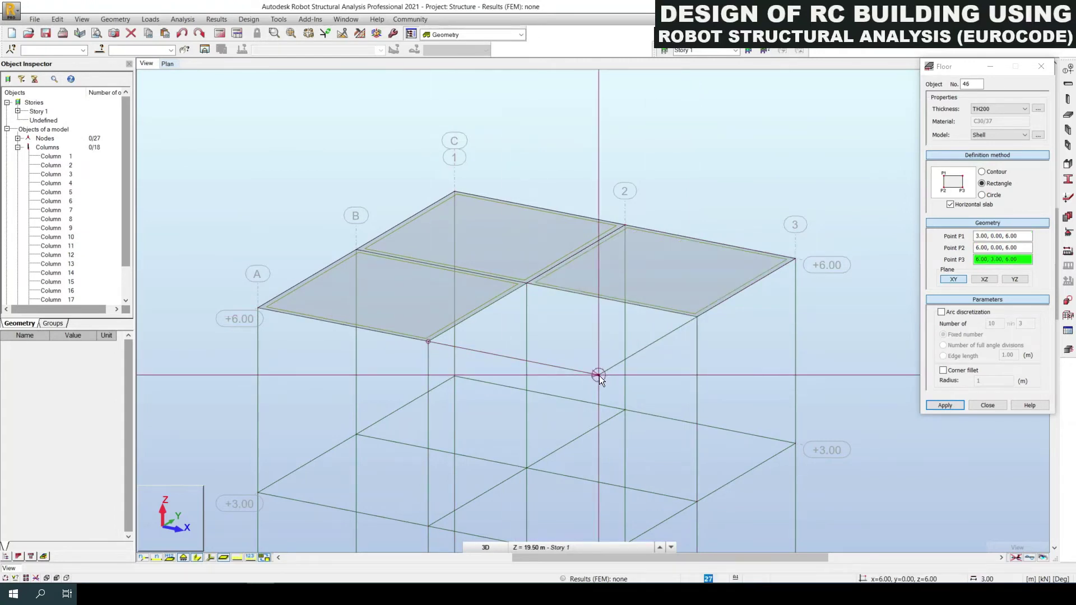
{"action": "left_click", "coordinate": [696, 317]}
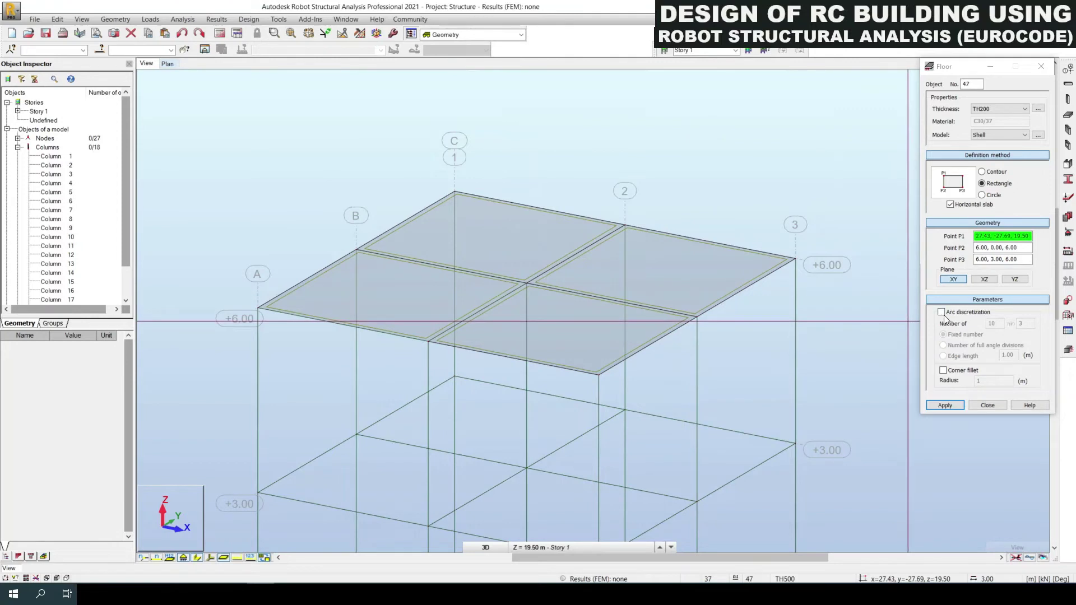
{"action": "left_click", "coordinate": [989, 405]}
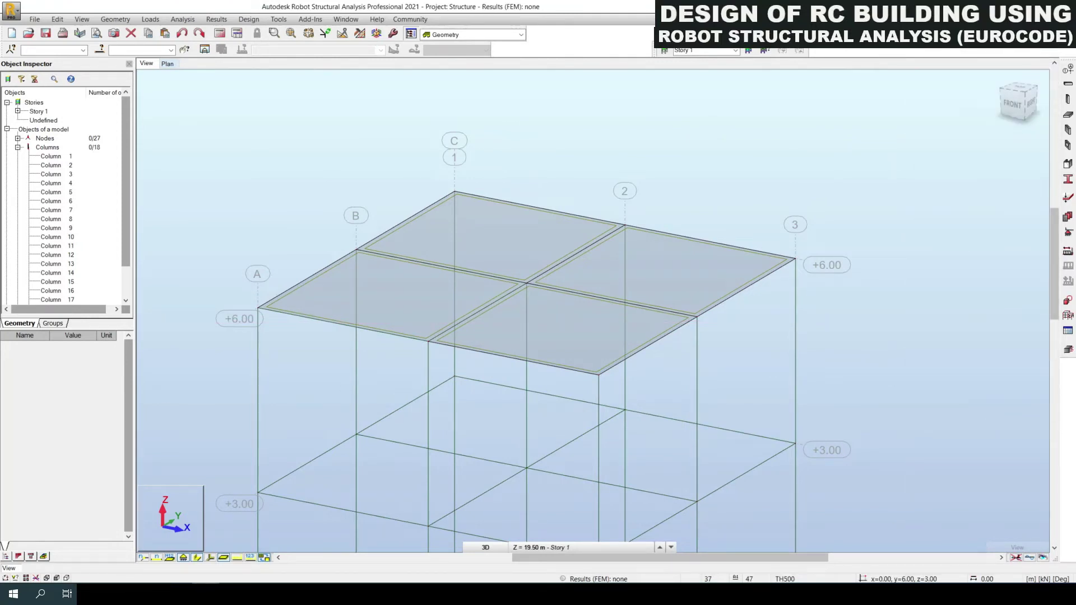
{"action": "middle_click_drag", "start_coordinate": [724, 302], "coordinate": [735, 279]}
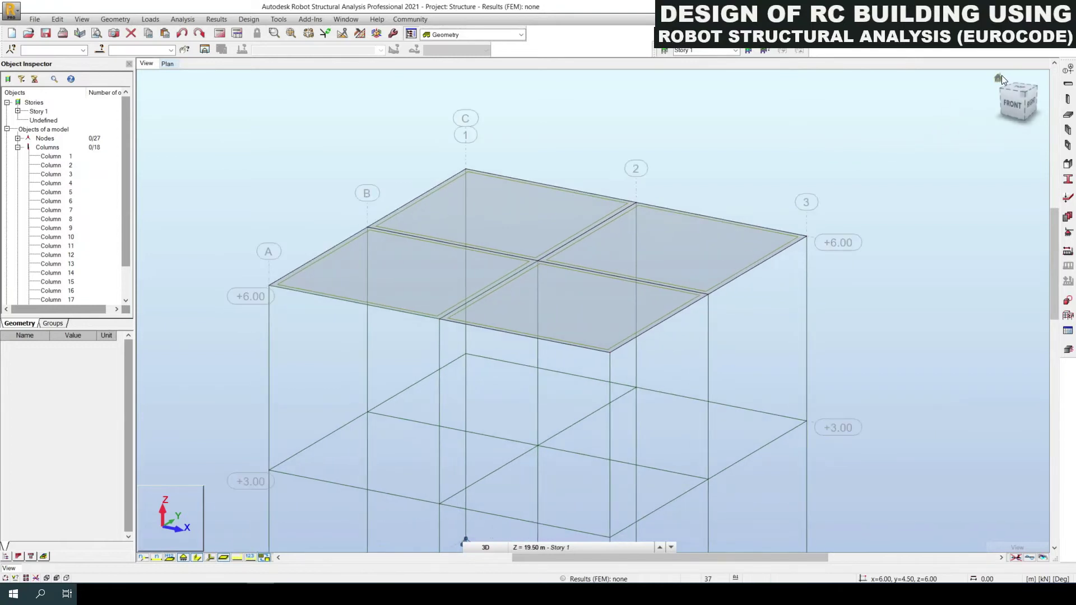
{"action": "left_click", "coordinate": [997, 79]}
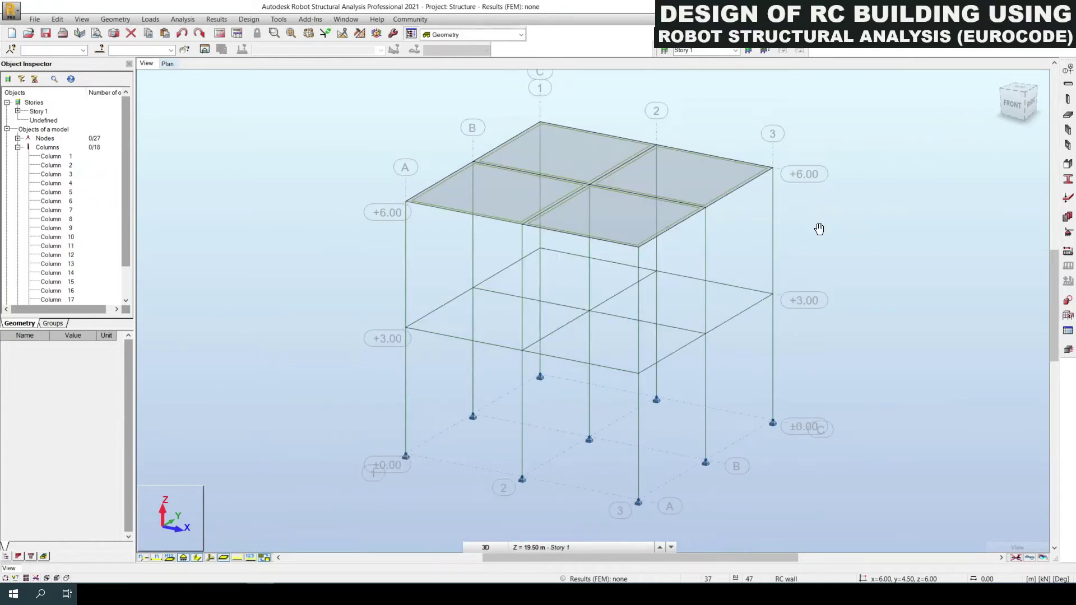
{"action": "middle_click_drag", "start_coordinate": [838, 219], "coordinate": [859, 227]}
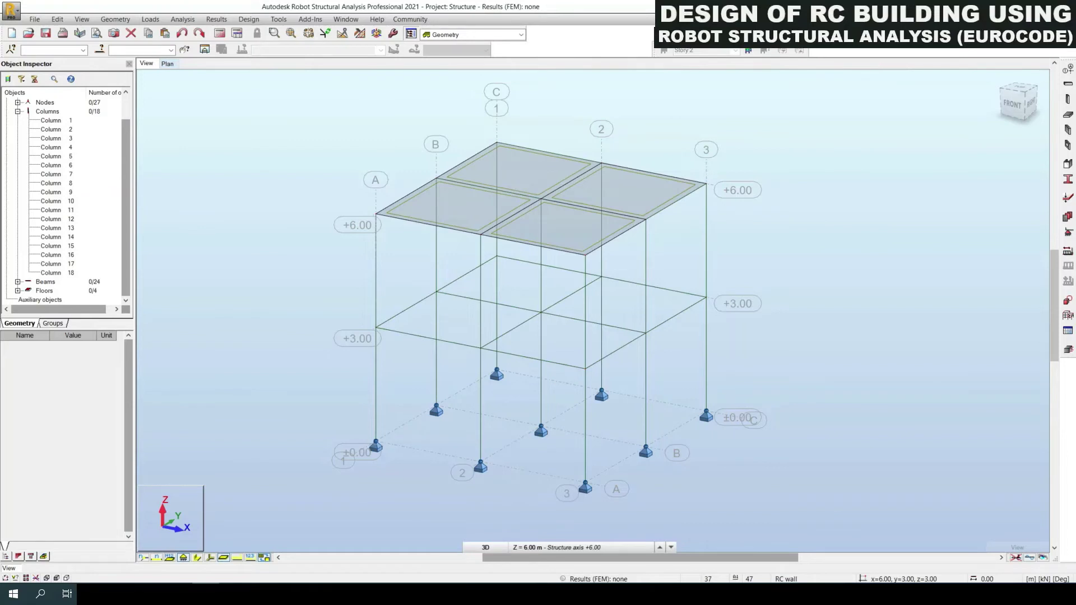
Step: Set the building base level to 0 and manually add 2 stories with a height of 3.00 m each
{"action": "left_click", "coordinate": [749, 52]}
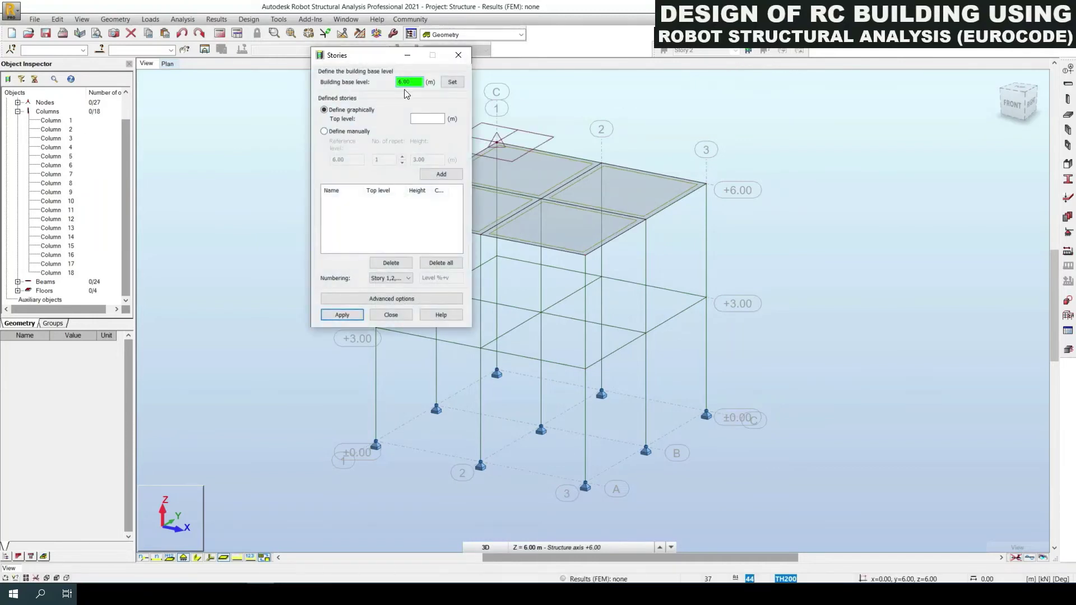
{"action": "left_click_drag", "start_coordinate": [411, 79], "coordinate": [396, 82]}
{"action": "type", "text": "0"}
{"action": "left_click", "coordinate": [351, 133]}
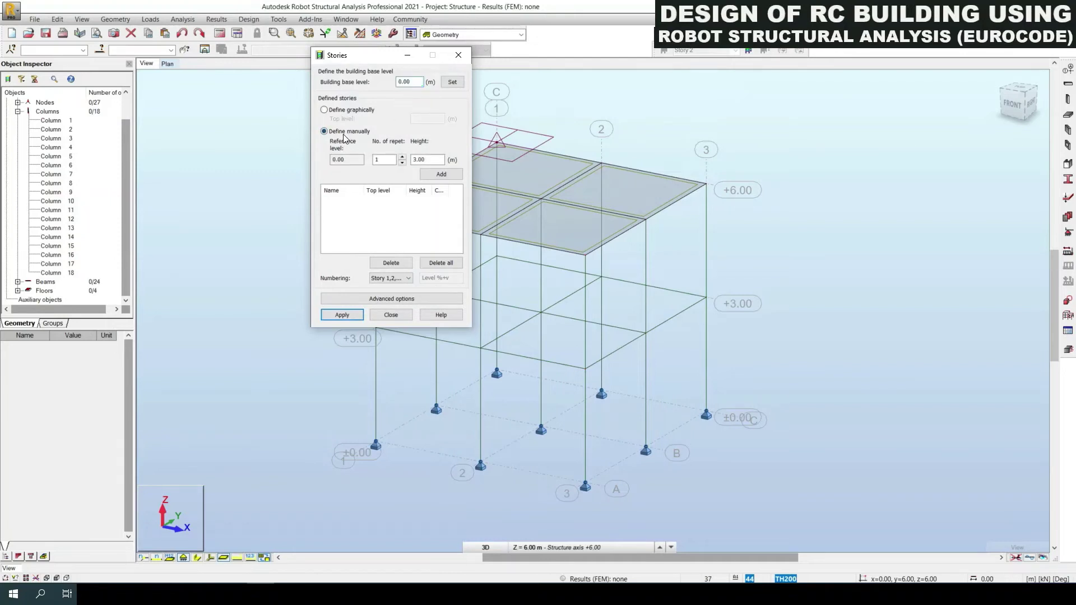
{"action": "double_click", "coordinate": [415, 158]}
{"action": "left_click", "coordinate": [441, 175]}
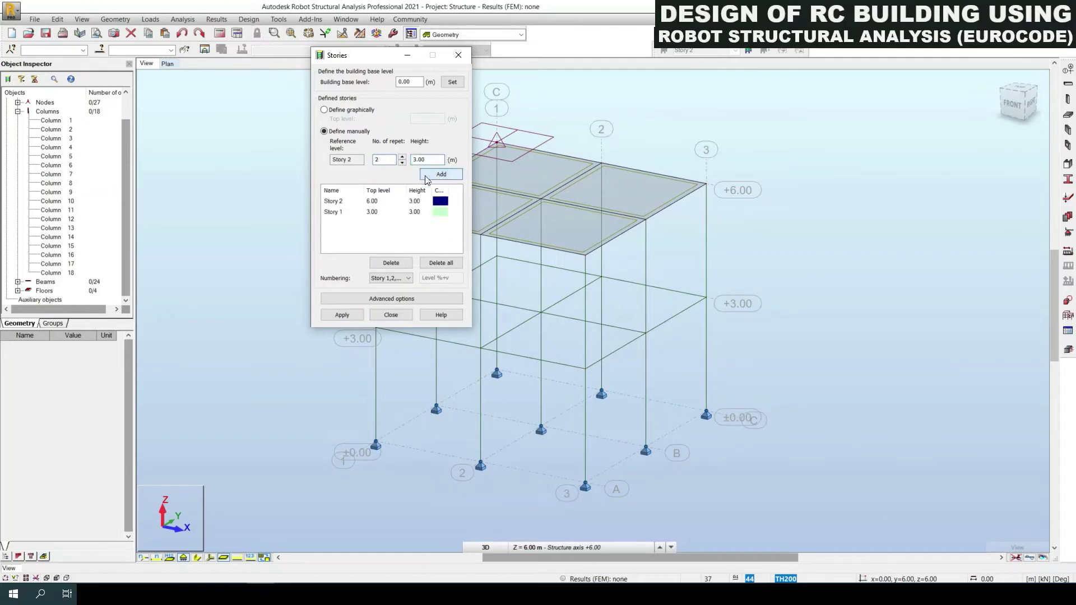
Step: Check the Story 1 and Story 2 entries, apply the story definitions and finish
{"action": "left_click", "coordinate": [334, 213]}
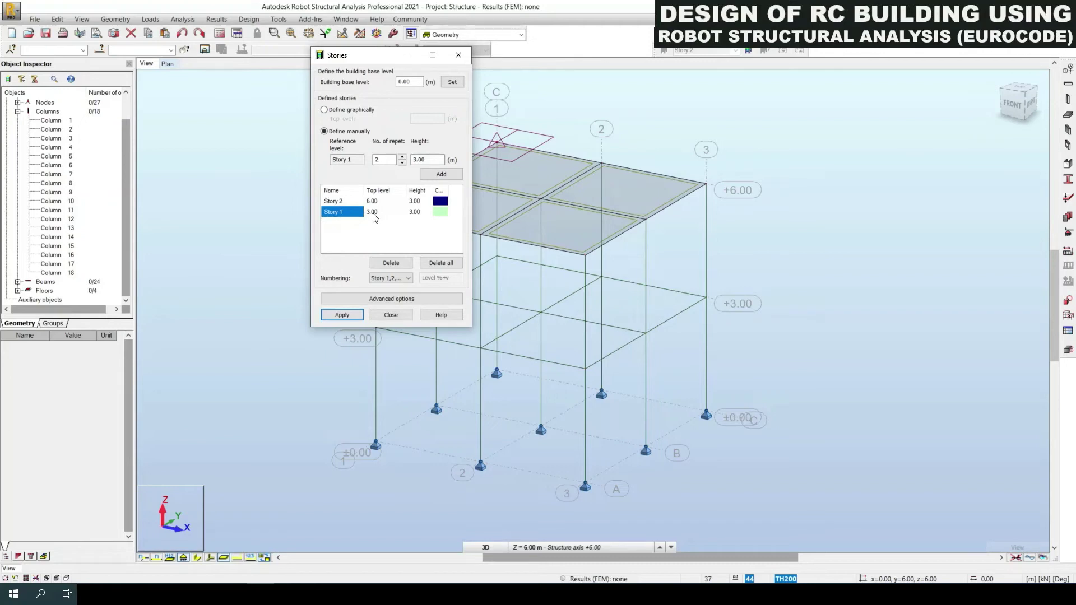
{"action": "left_click", "coordinate": [341, 203]}
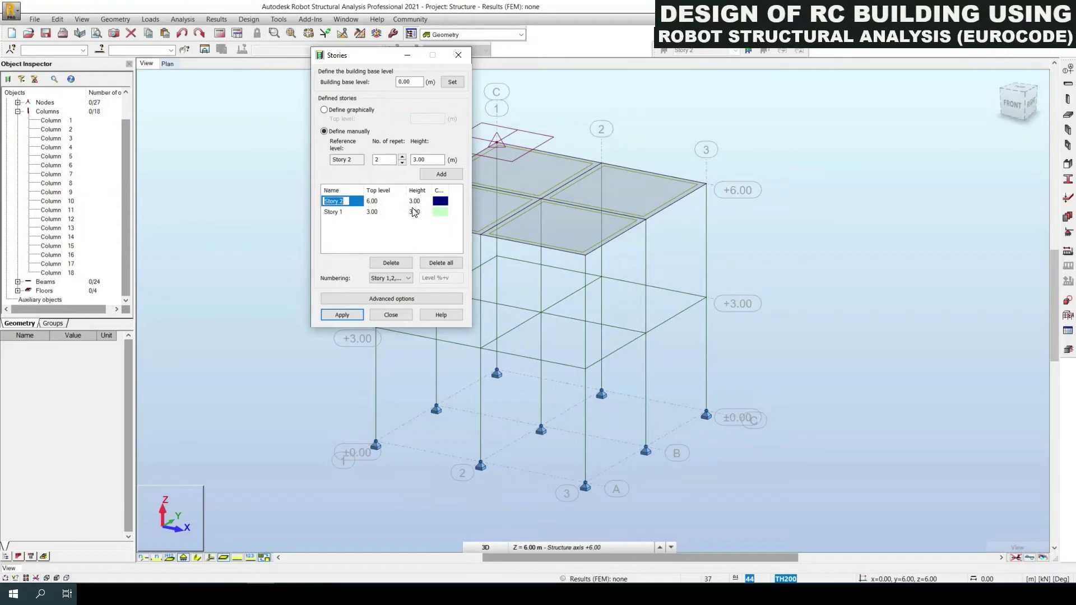
{"action": "left_click", "coordinate": [368, 213]}
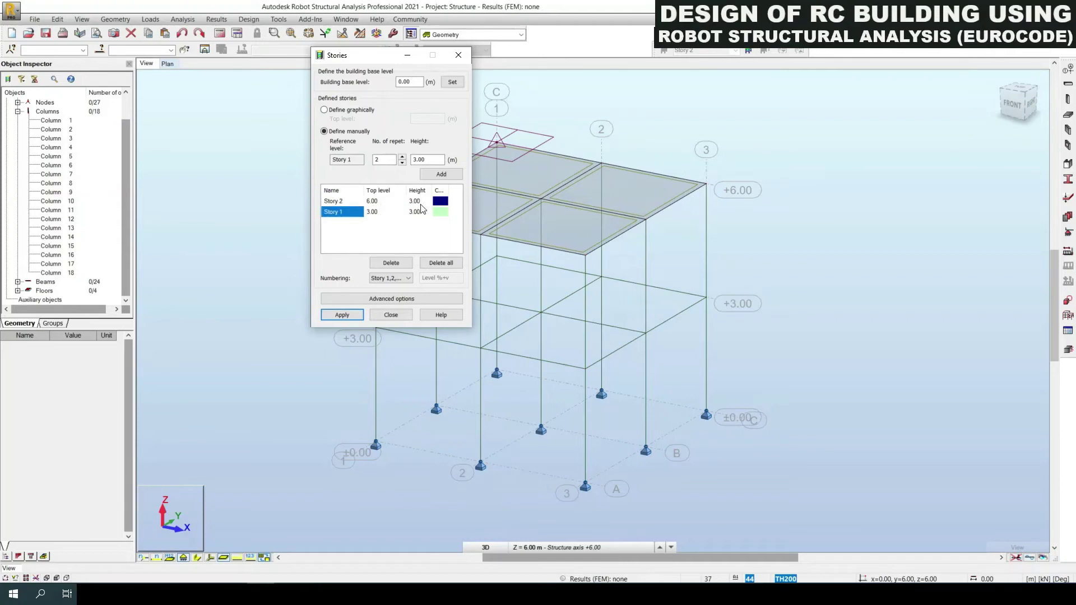
{"action": "left_click", "coordinate": [338, 314]}
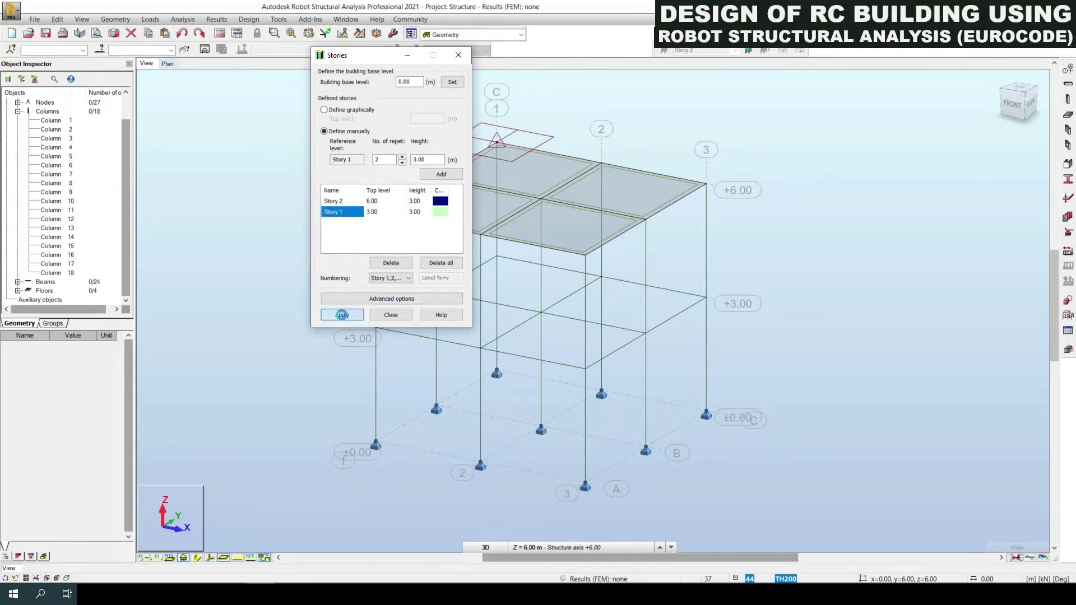
{"action": "left_click", "coordinate": [391, 315]}
Step: Limit the model view to Story 1, to Story 2, and back to Story 1 to inspect each story's objects
{"action": "left_click", "coordinate": [736, 50]}
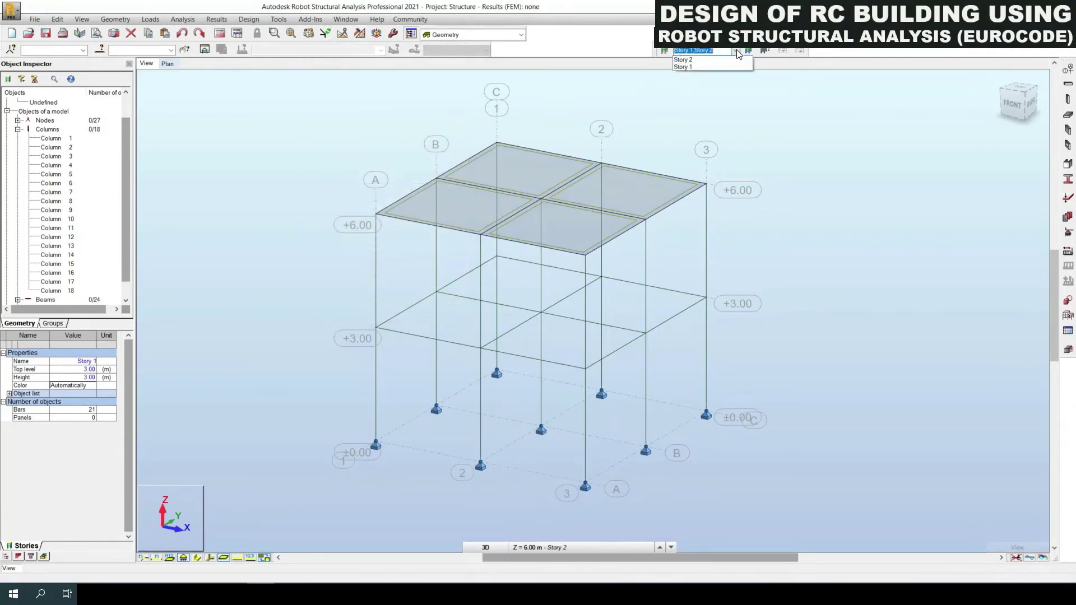
{"action": "left_click", "coordinate": [693, 68]}
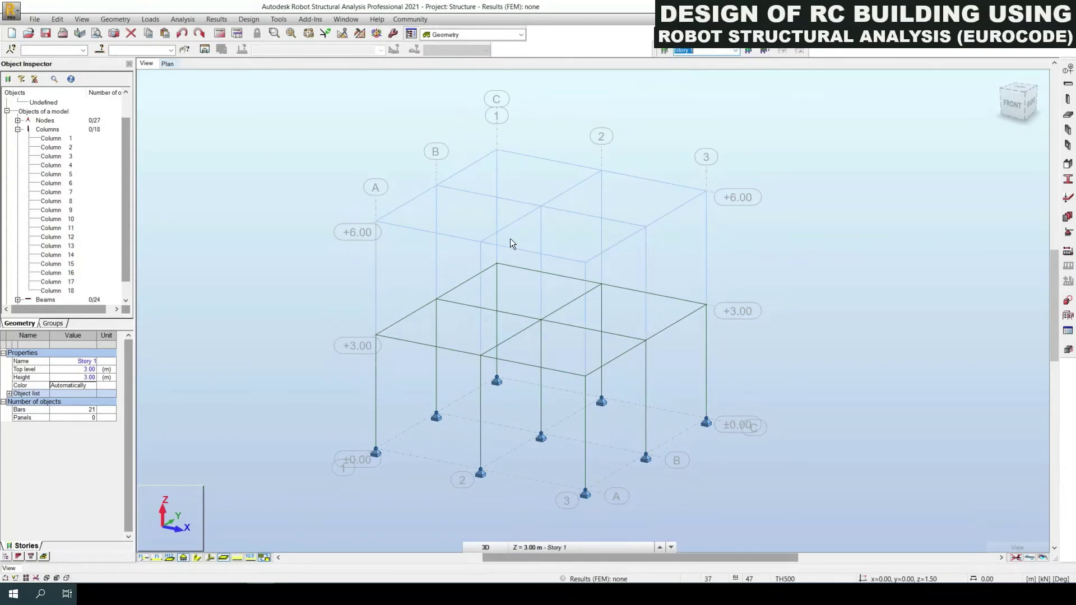
{"action": "left_click", "coordinate": [734, 50]}
{"action": "left_click", "coordinate": [683, 60]}
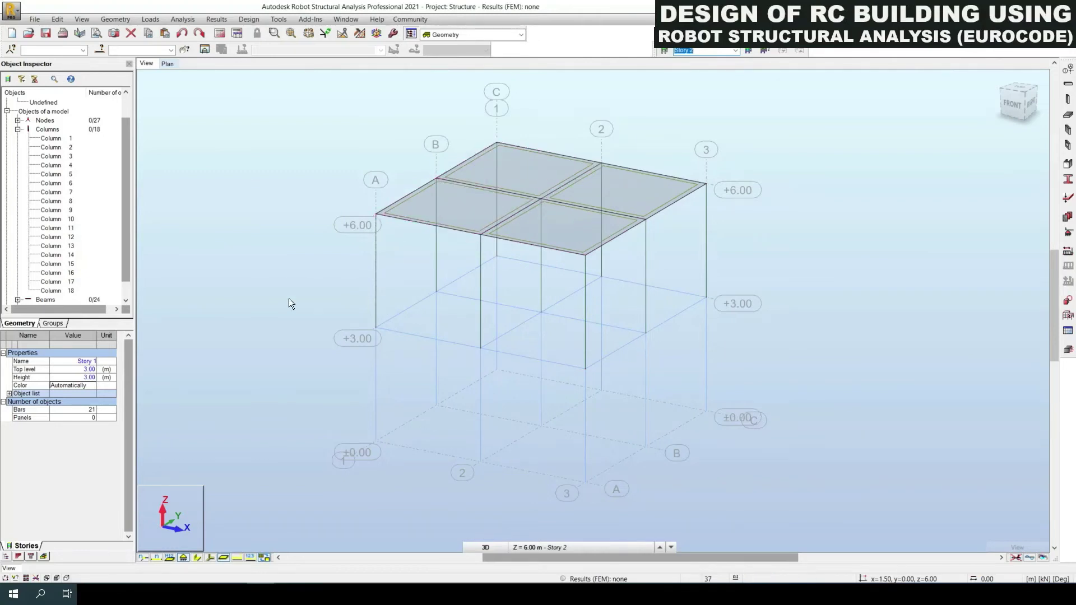
{"action": "left_click", "coordinate": [734, 50]}
{"action": "left_click", "coordinate": [680, 59]}
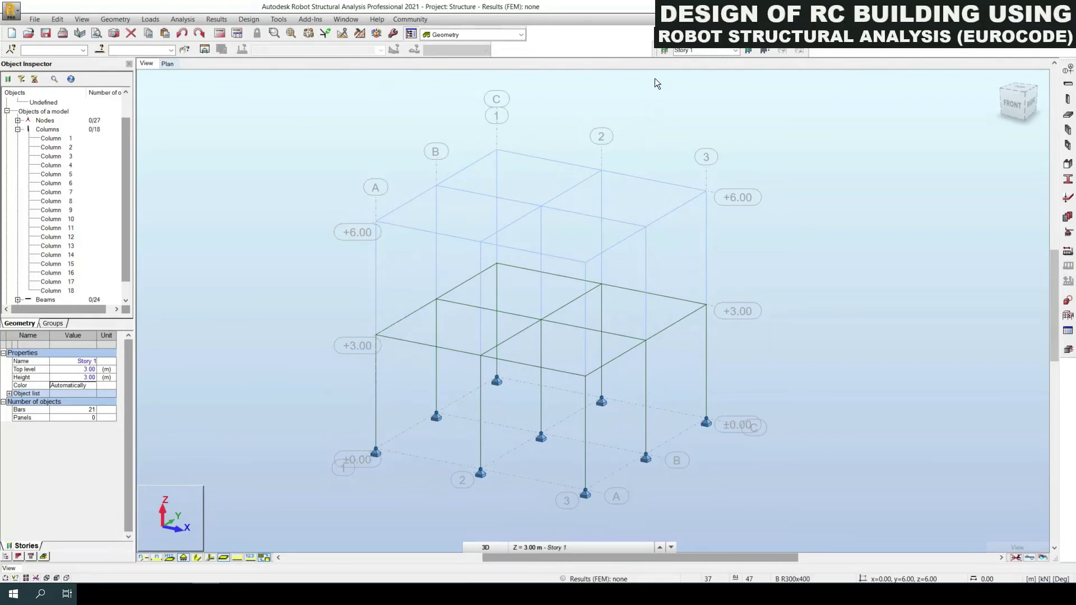
Step: Switch the story filter off and on to compare the whole structure with Story 1, leaving the view limited to Story 1
{"action": "left_click", "coordinate": [664, 50]}
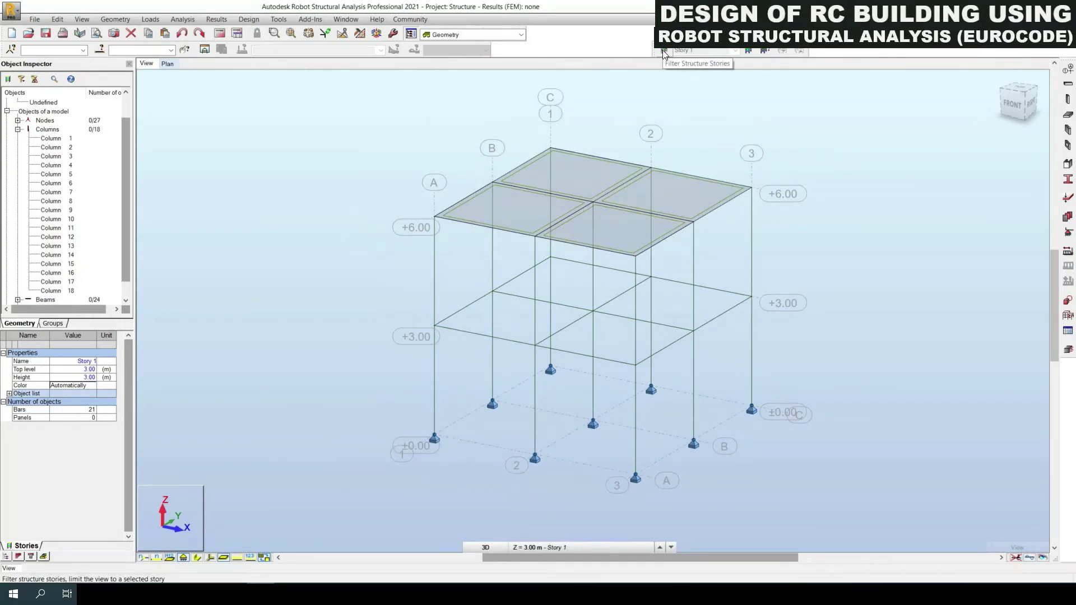
{"action": "left_click", "coordinate": [663, 50]}
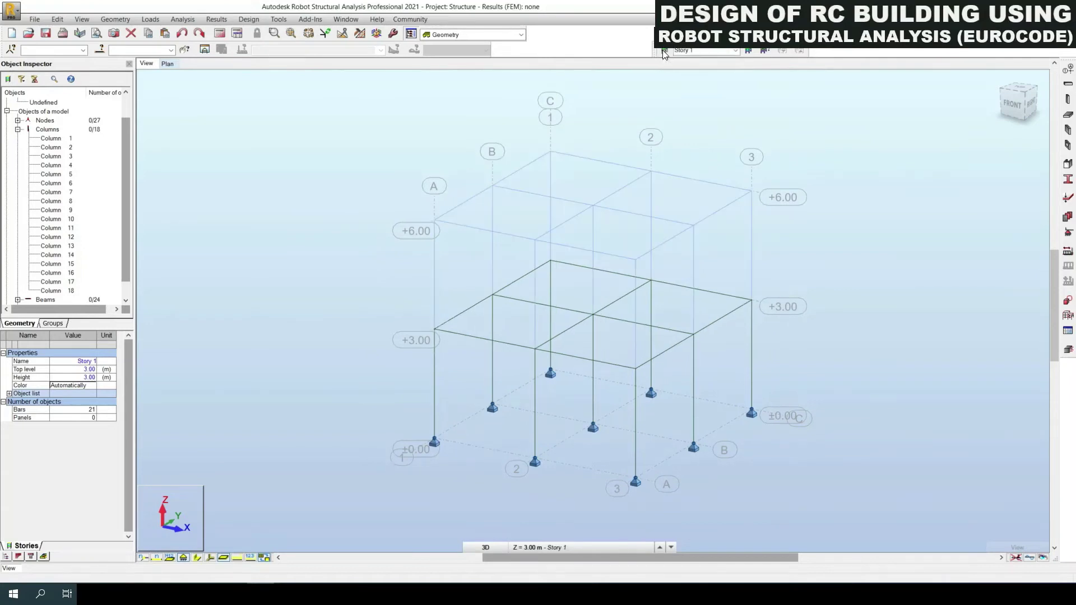
{"action": "left_click", "coordinate": [663, 49]}
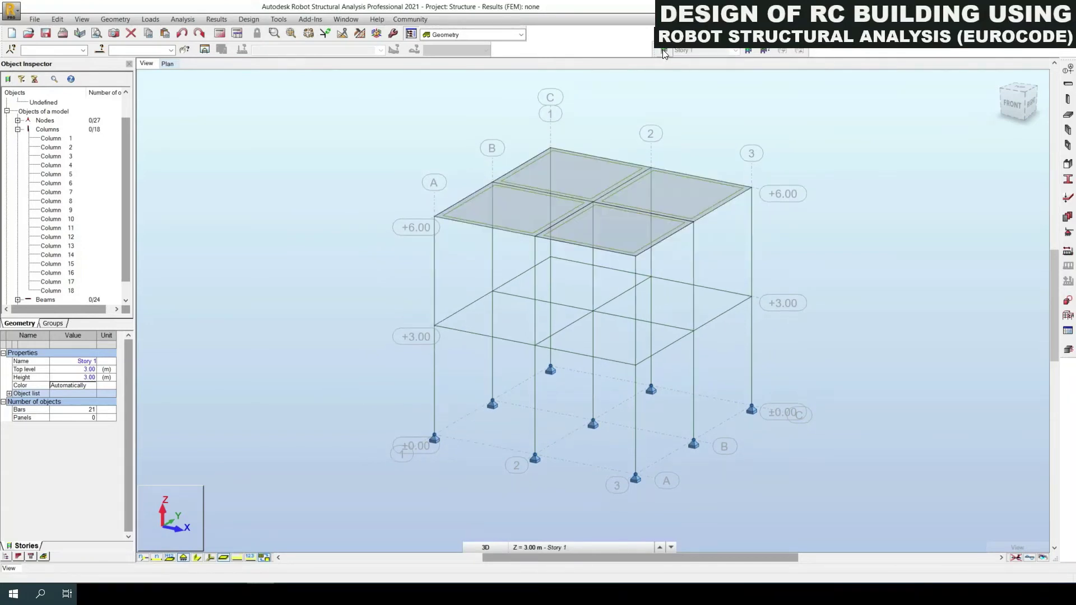
{"action": "left_click", "coordinate": [663, 49]}
{"action": "left_click", "coordinate": [734, 51]}
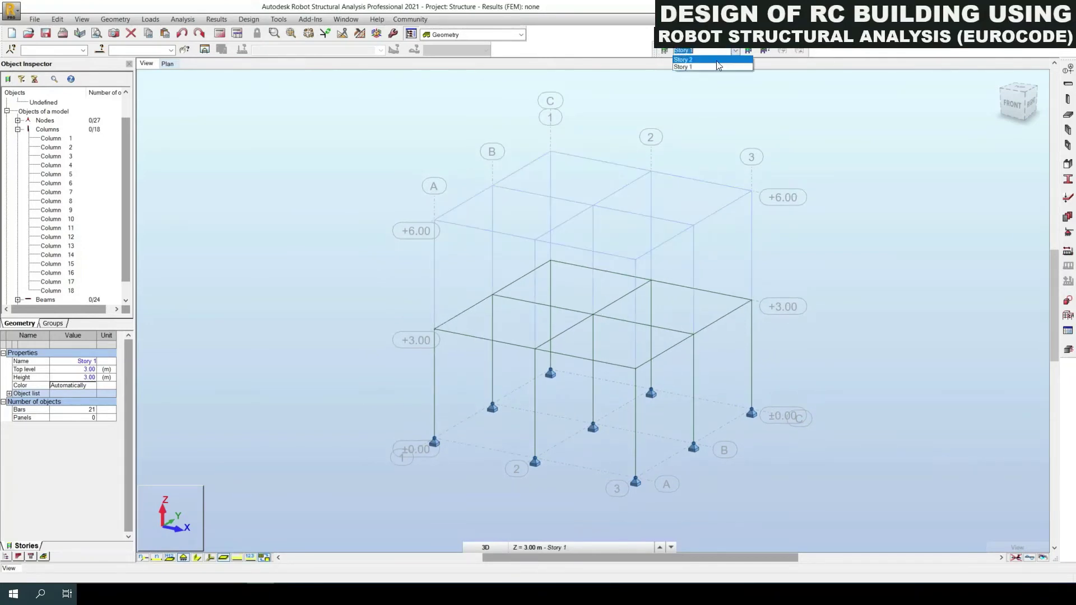
{"action": "left_click", "coordinate": [678, 68]}
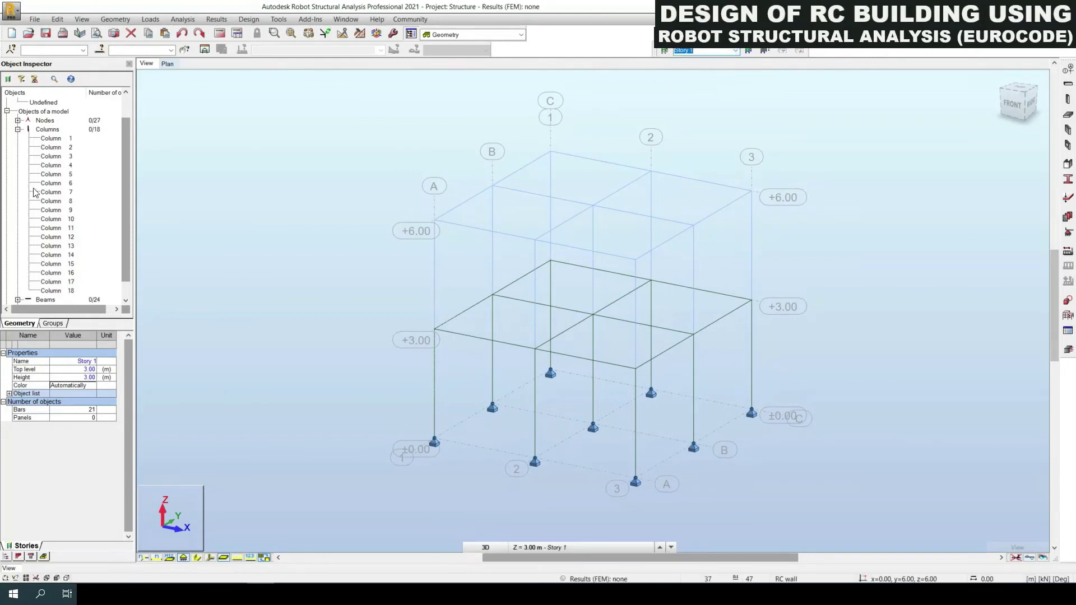
Step: Expand Story 1 in the object tree and select all its columns, and its beams, to examine which bars belong to it
{"action": "left_click", "coordinate": [41, 139]}
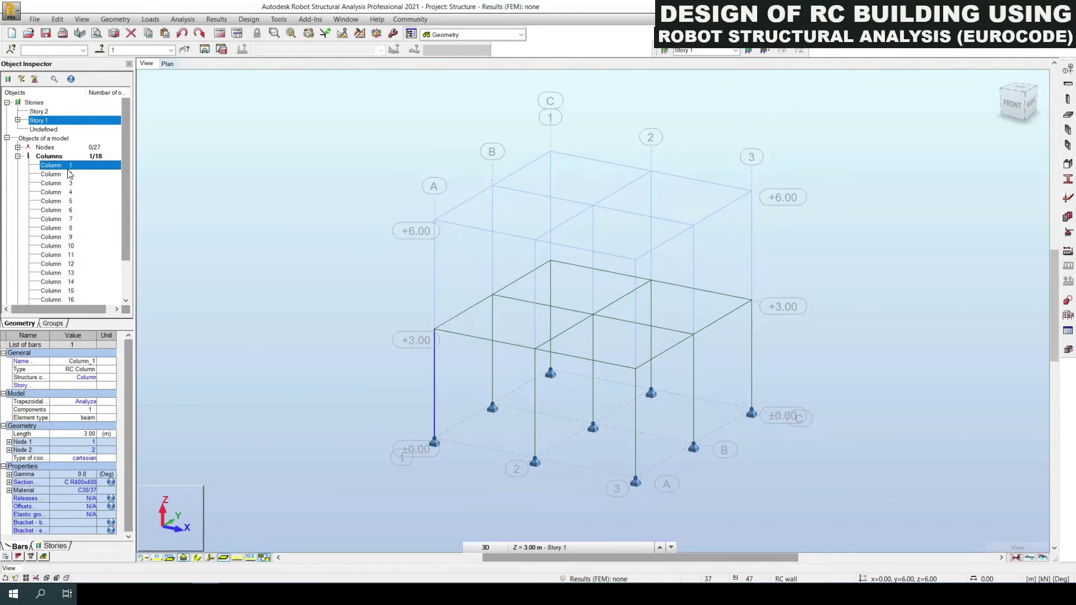
{"action": "left_click", "coordinate": [18, 120]}
{"action": "left_click", "coordinate": [67, 130]}
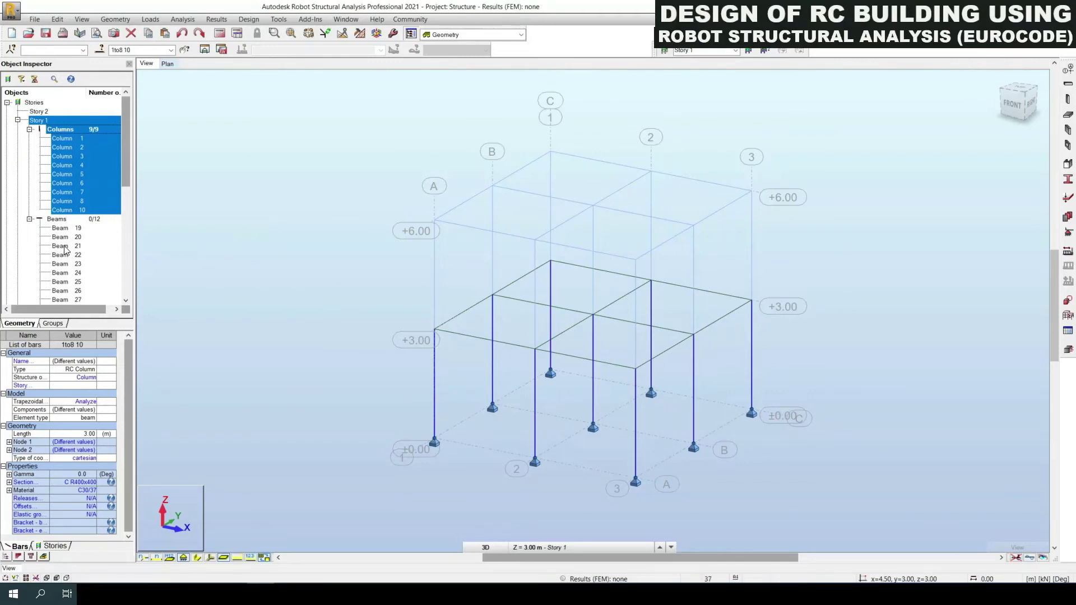
{"action": "left_click", "coordinate": [61, 220]}
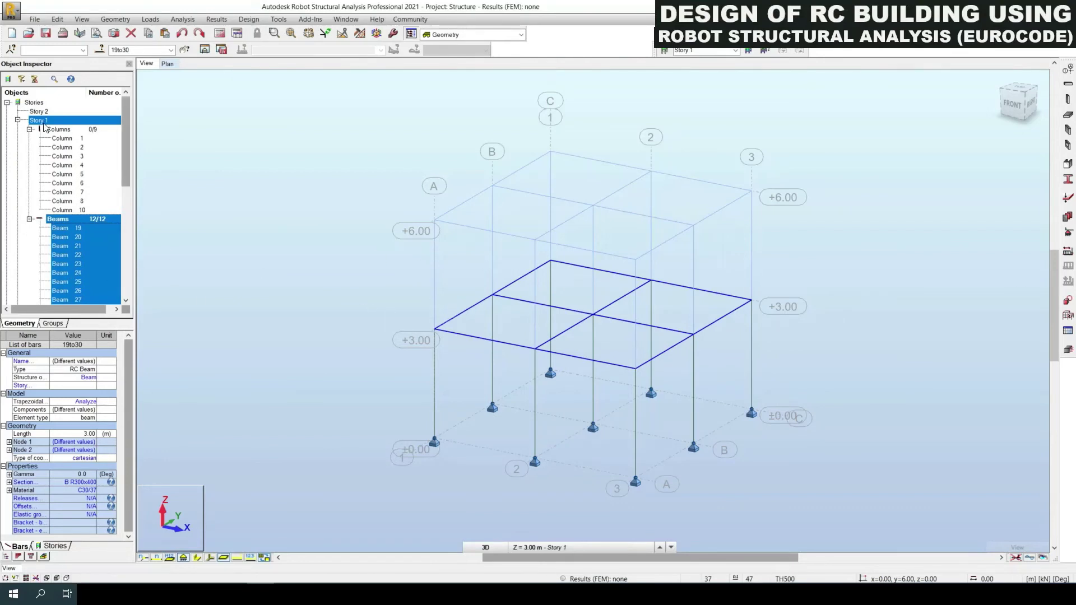
Step: Limit the view to Story 2 and select its beams, columns and floors in turn to examine what belongs to it
{"action": "left_click", "coordinate": [734, 50]}
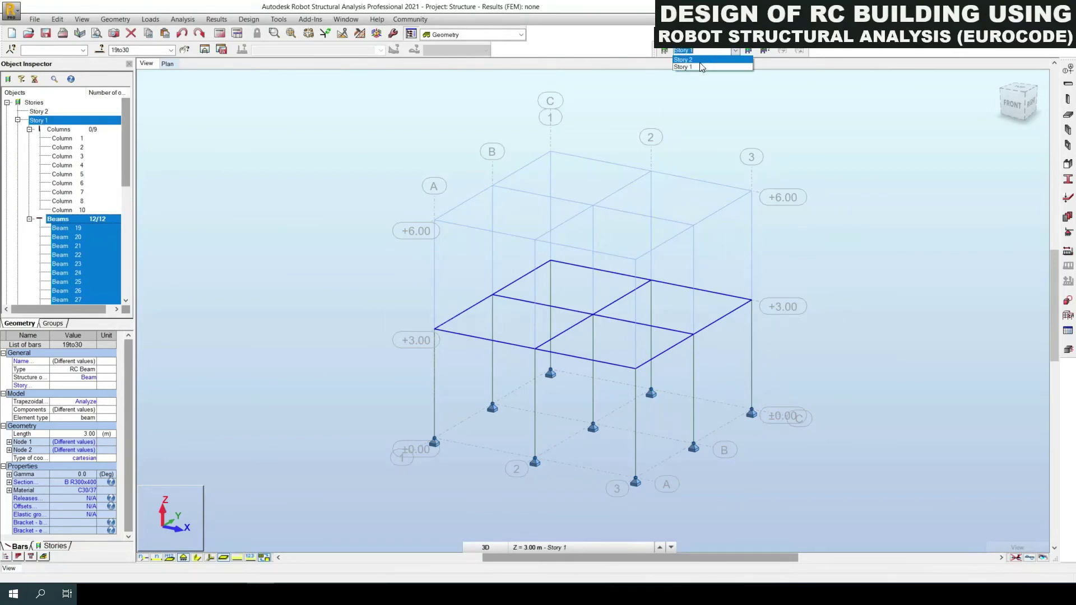
{"action": "left_click", "coordinate": [698, 62]}
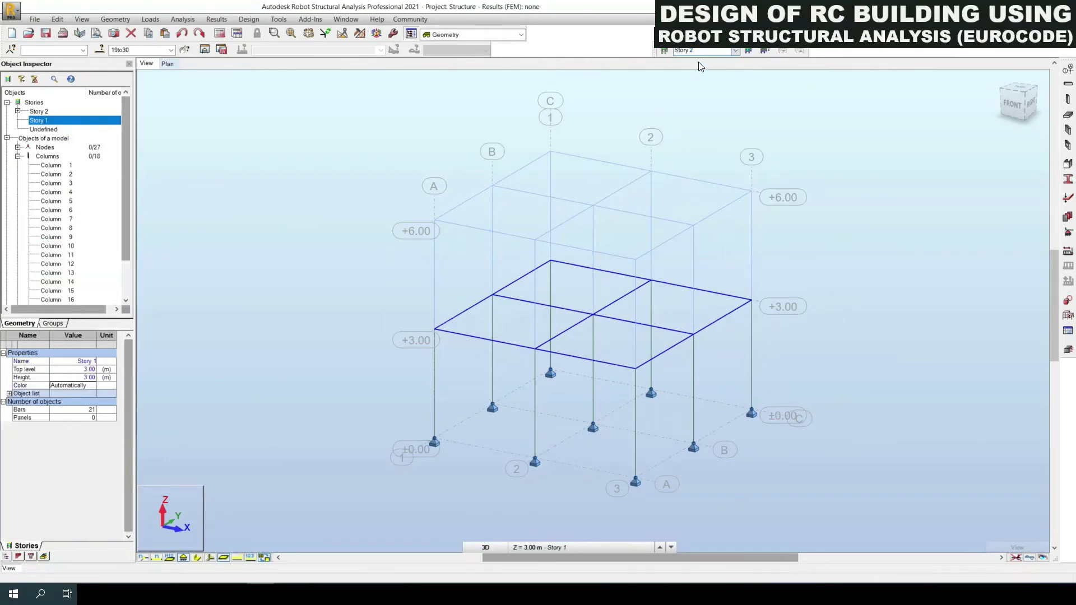
{"action": "left_click", "coordinate": [18, 110]}
{"action": "left_click", "coordinate": [56, 120]}
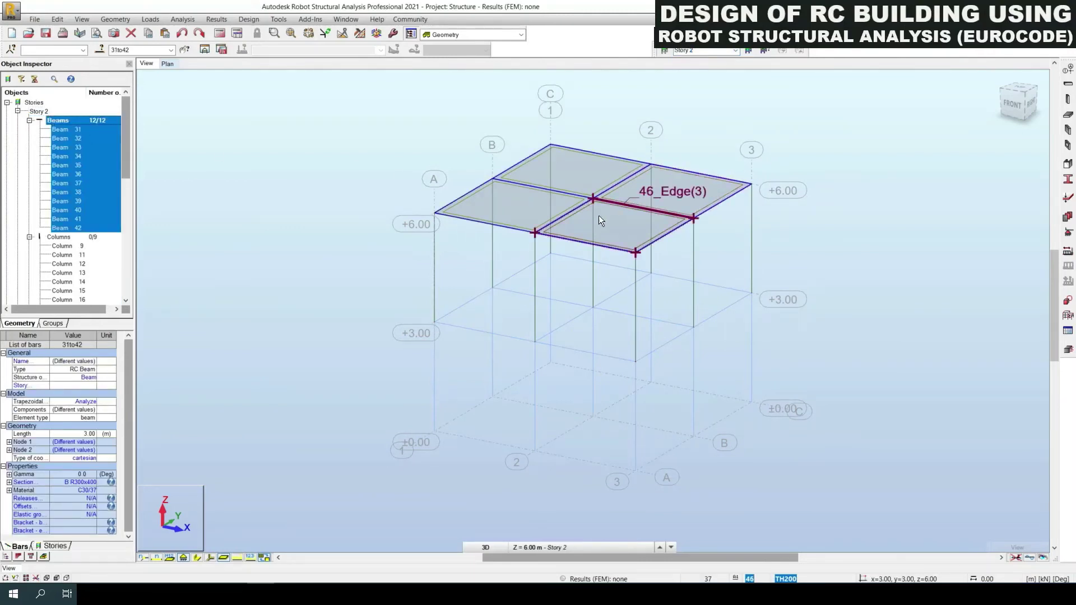
{"action": "left_click", "coordinate": [61, 236]}
{"action": "scroll", "coordinate": [76, 214], "scroll_direction": "down", "scroll_amount": 2}
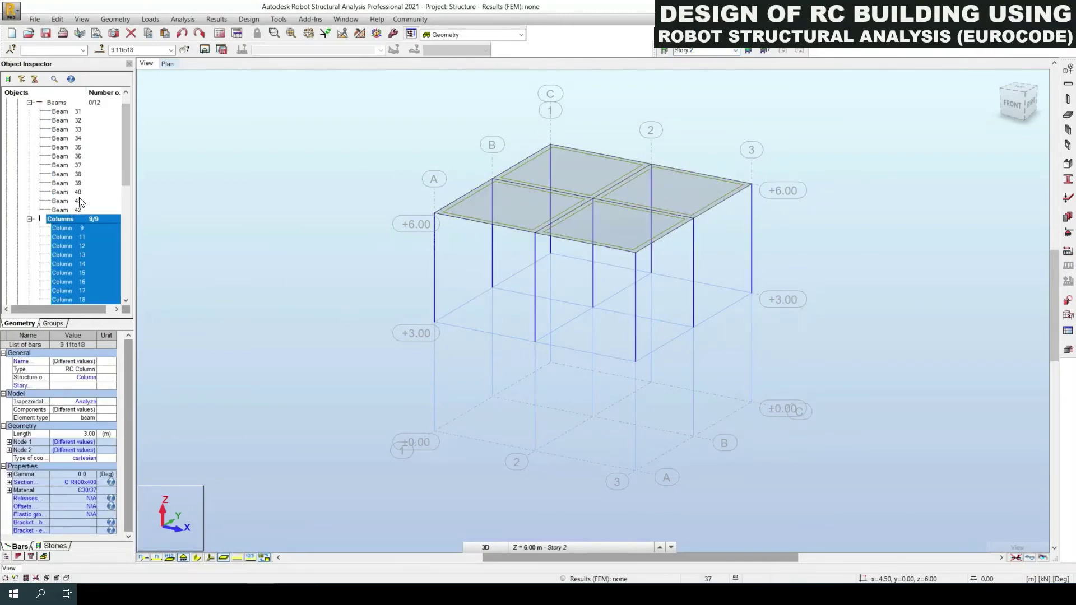
{"action": "scroll", "coordinate": [76, 214], "scroll_direction": "down", "scroll_amount": 1}
{"action": "left_click", "coordinate": [55, 274]}
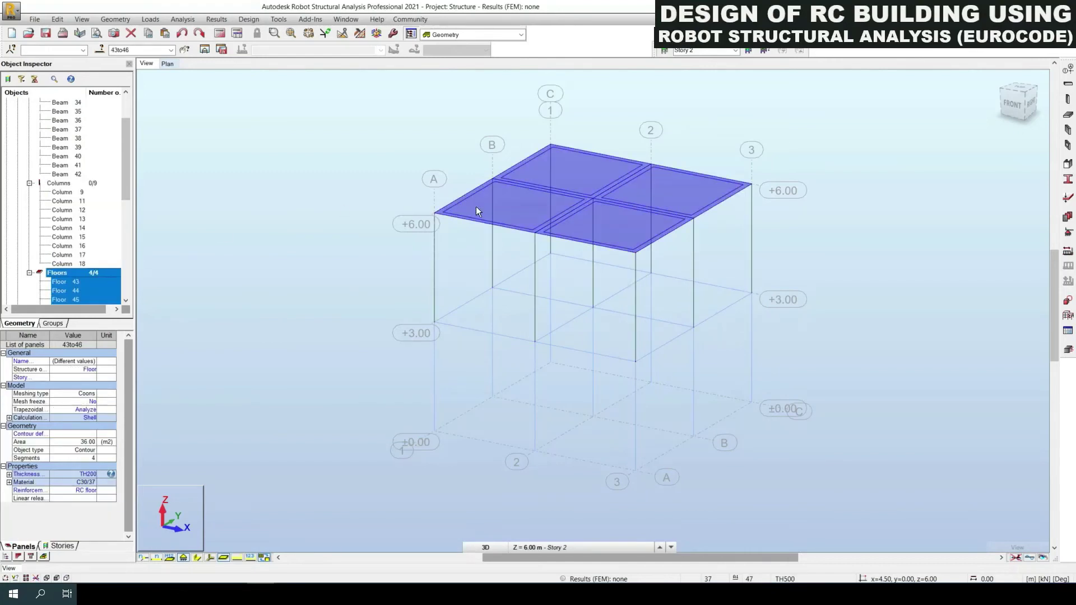
{"action": "scroll", "coordinate": [94, 216], "scroll_direction": "down", "scroll_amount": 1}
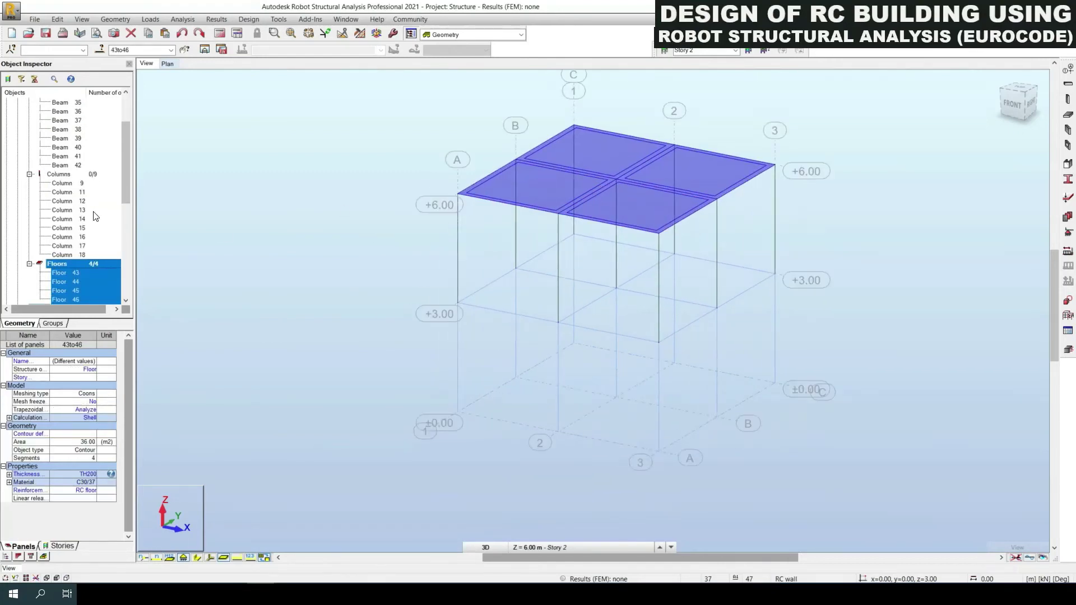
{"action": "scroll", "coordinate": [94, 216], "scroll_direction": "down", "scroll_amount": 1}
{"action": "scroll", "coordinate": [95, 219], "scroll_direction": "down", "scroll_amount": 1}
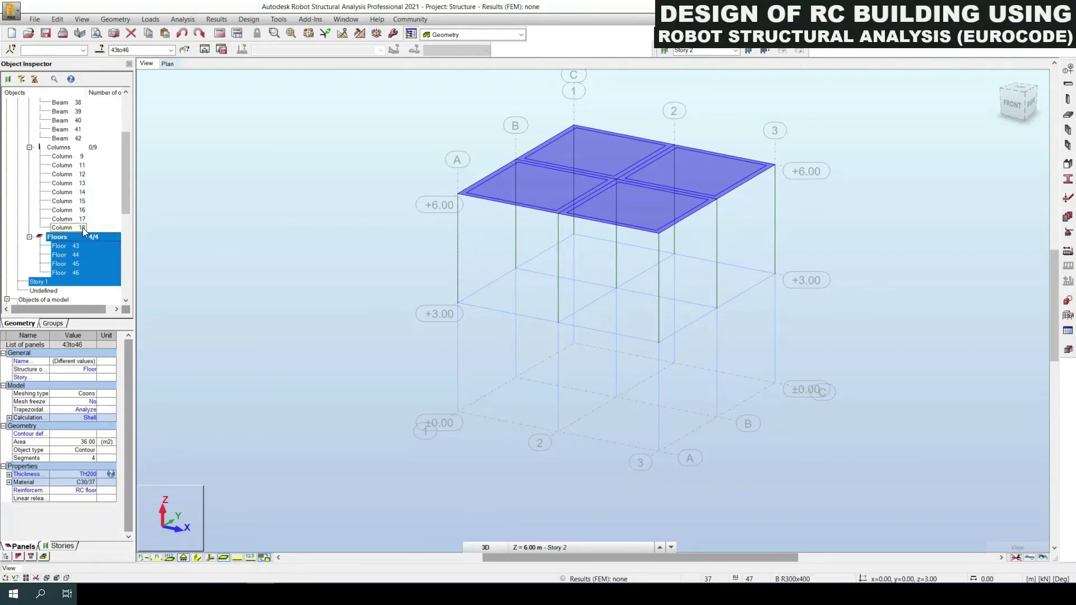
{"action": "left_click_drag", "start_coordinate": [123, 153], "coordinate": [124, 142]}
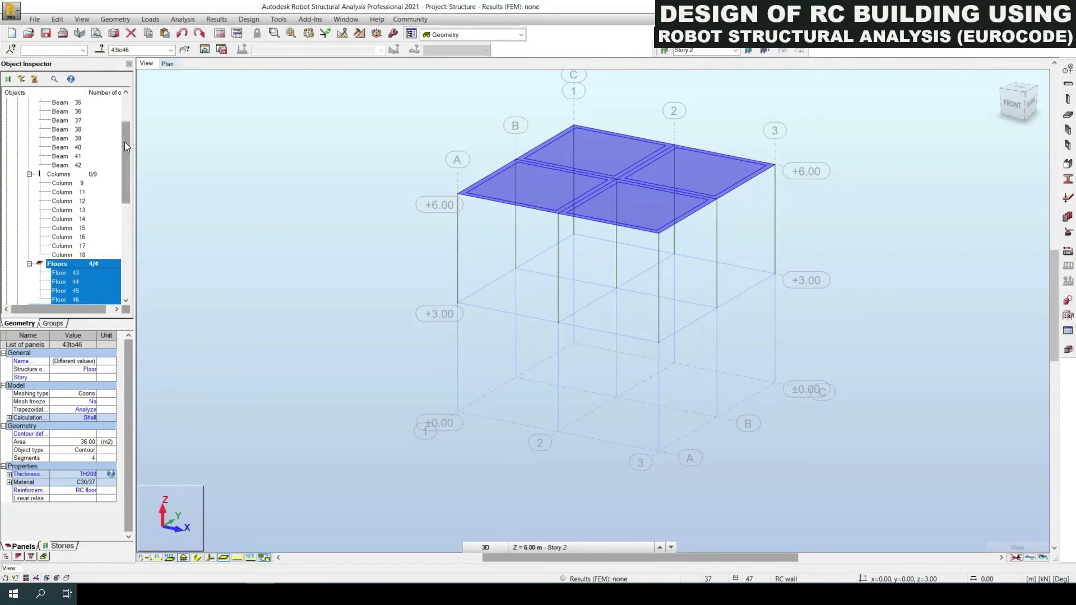
{"action": "left_click_drag", "start_coordinate": [125, 143], "coordinate": [123, 131]}
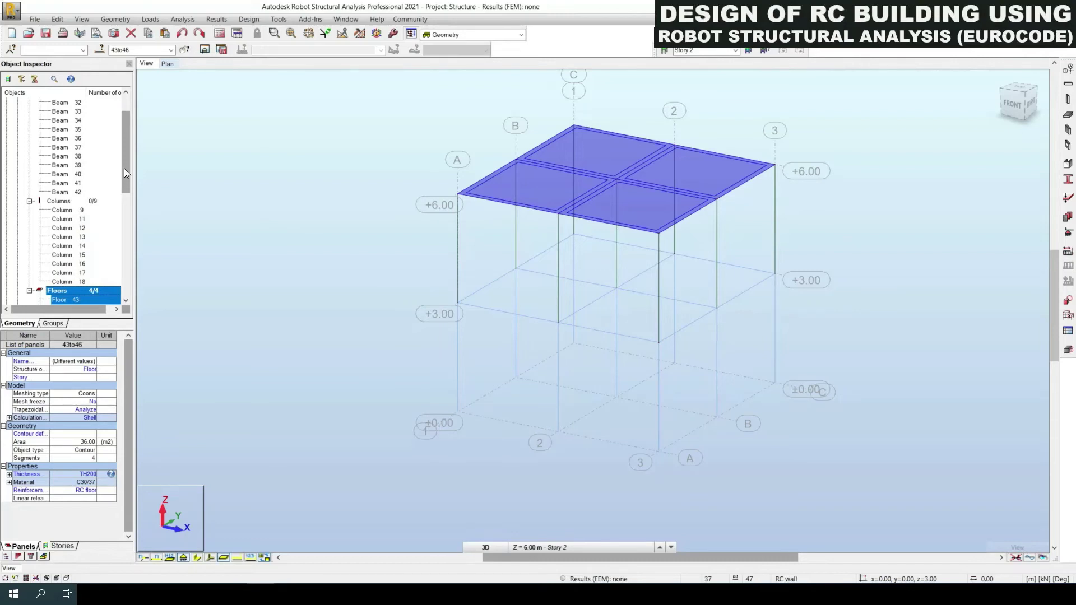
{"action": "left_click_drag", "start_coordinate": [123, 168], "coordinate": [120, 209]}
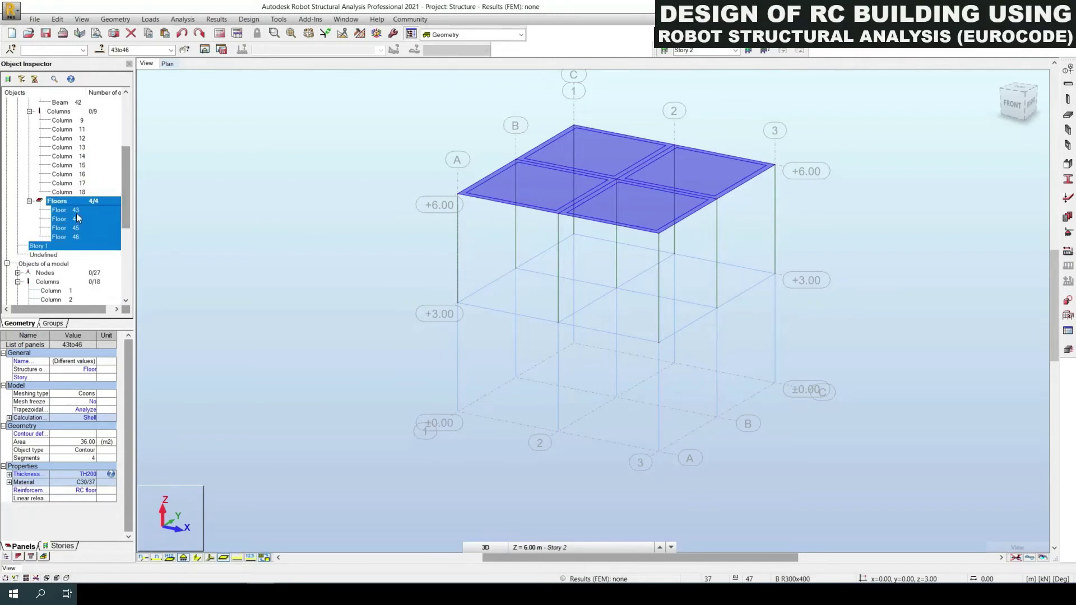
Step: Clear the floor selection, turn off the story filter to show the full structure, and examine the column-base supports
{"action": "left_click", "coordinate": [352, 286]}
{"action": "left_click", "coordinate": [664, 51]}
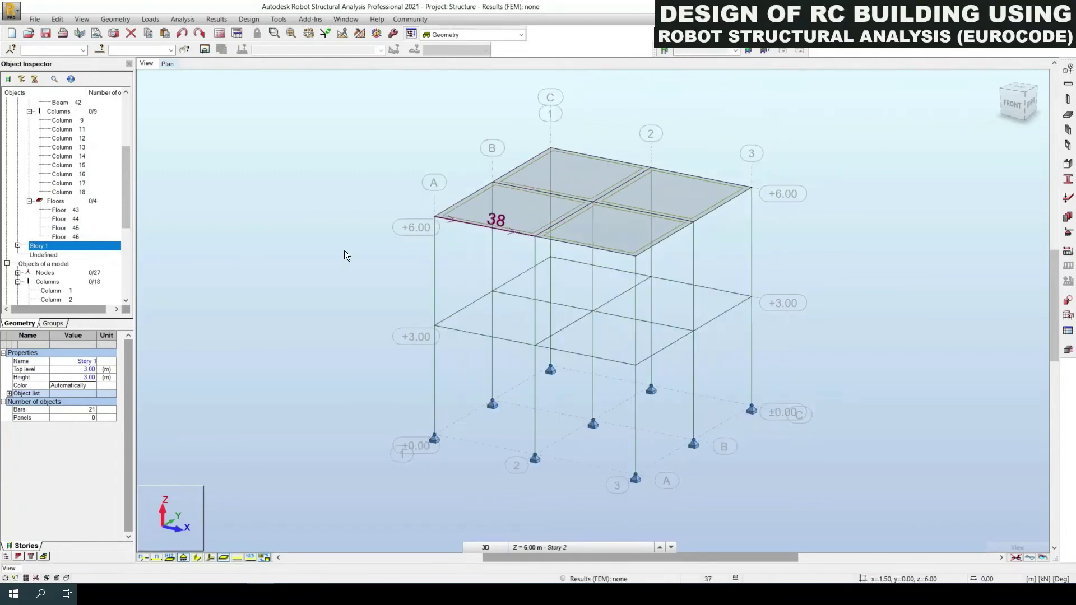
{"action": "scroll", "coordinate": [331, 236], "scroll_direction": "up", "scroll_amount": 1}
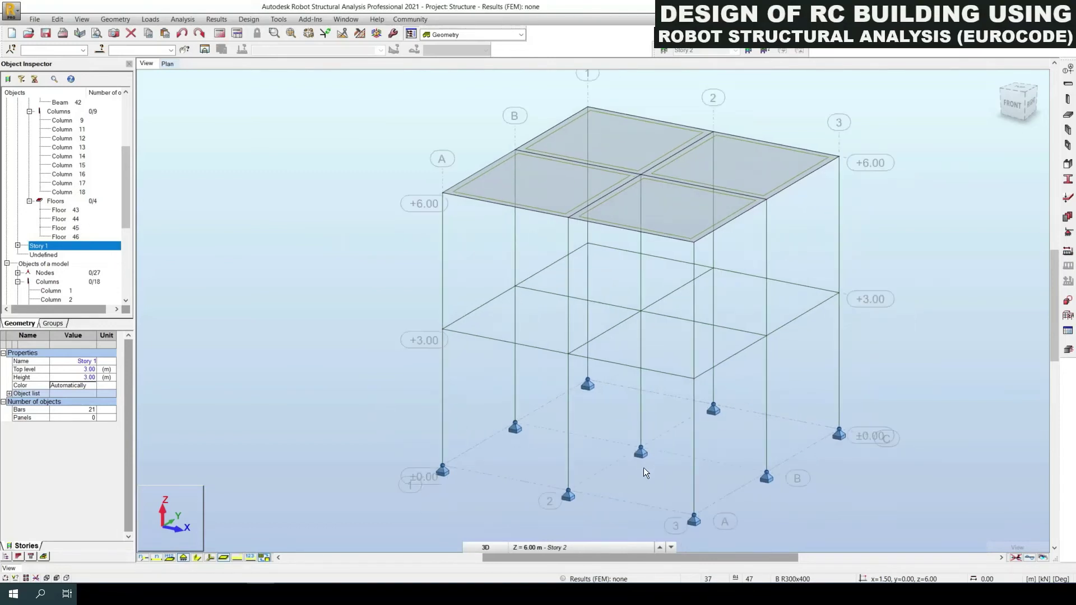
{"action": "middle_click_drag", "start_coordinate": [643, 470], "coordinate": [576, 442]}
{"action": "scroll", "coordinate": [398, 446], "scroll_direction": "up", "scroll_amount": 3}
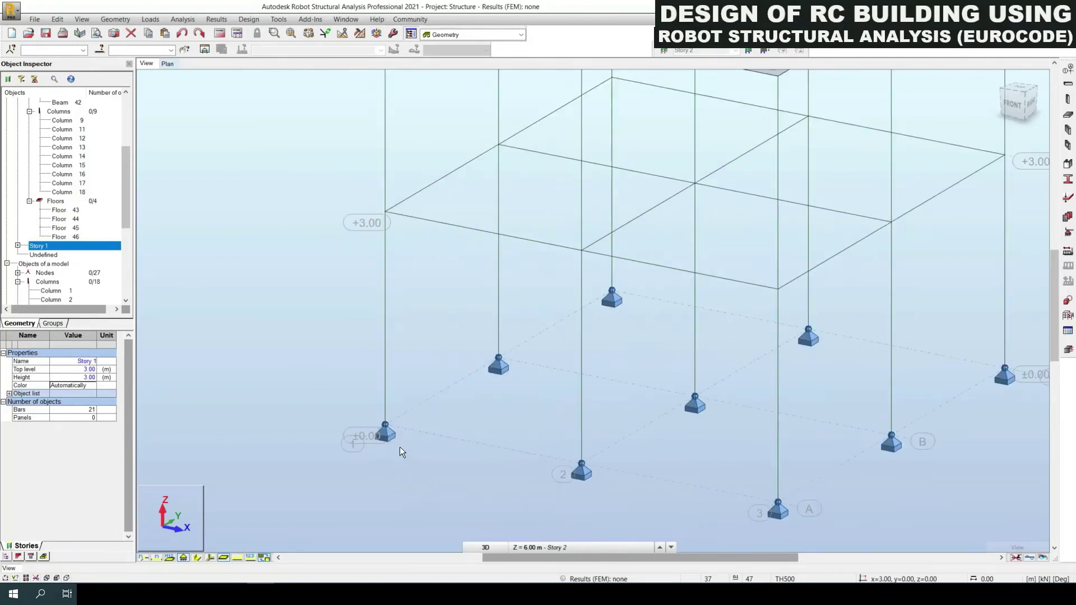
{"action": "scroll", "coordinate": [531, 438], "scroll_direction": "down", "scroll_amount": 3}
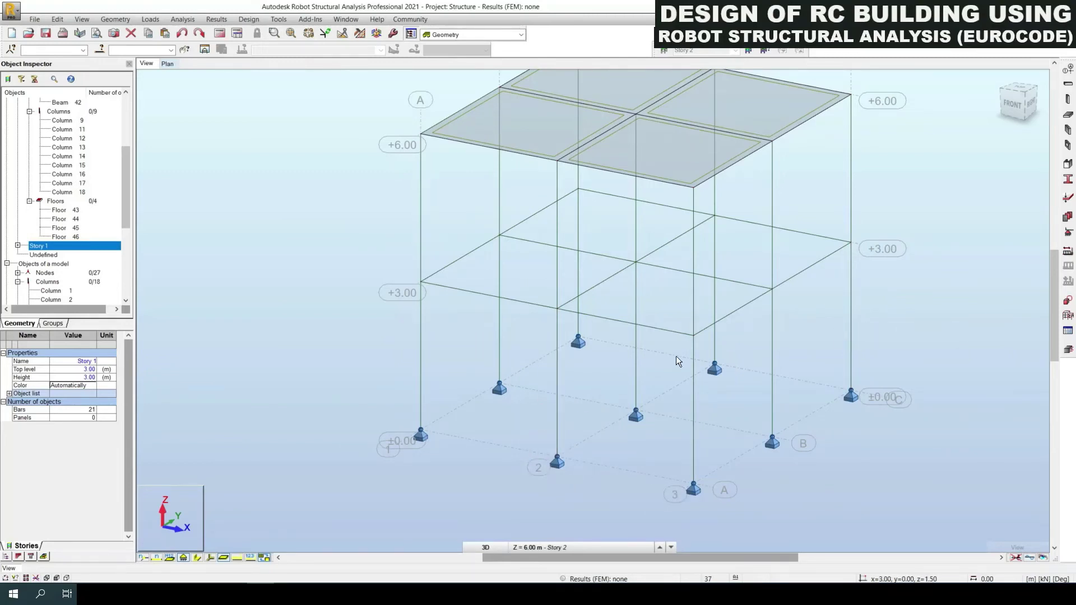
Step: Select all column-base nodes at the ±0.00 level, change their support type to Fixed, and clear the selection
{"action": "left_click", "coordinate": [1028, 106]}
{"action": "left_click_drag", "start_coordinate": [417, 395], "coordinate": [948, 478]}
{"action": "left_click", "coordinate": [1000, 77]}
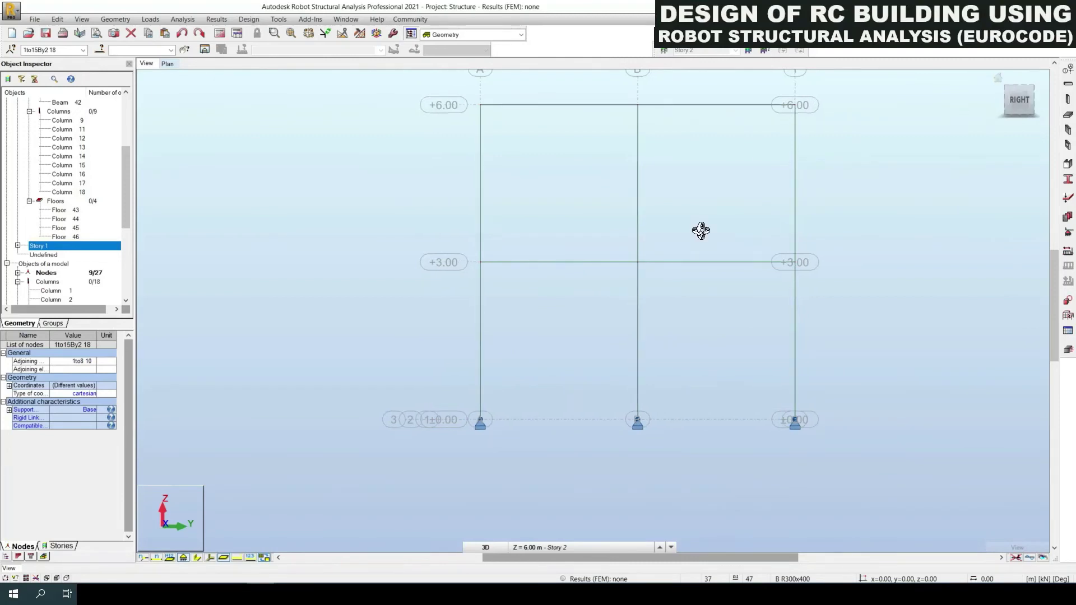
{"action": "left_click", "coordinate": [9, 410]}
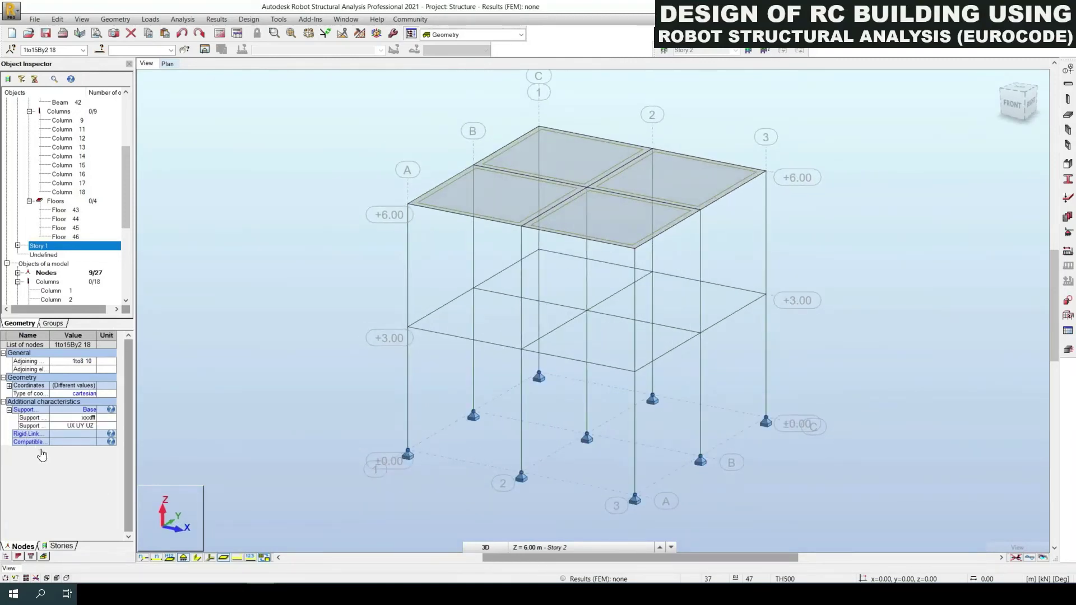
{"action": "left_click", "coordinate": [90, 411]}
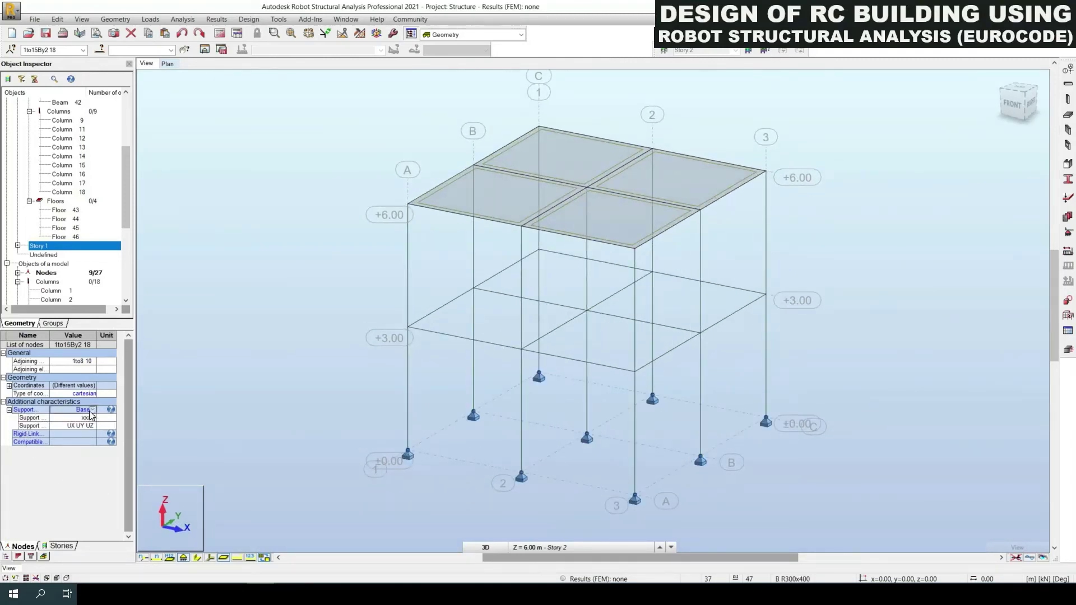
{"action": "left_click", "coordinate": [92, 409]}
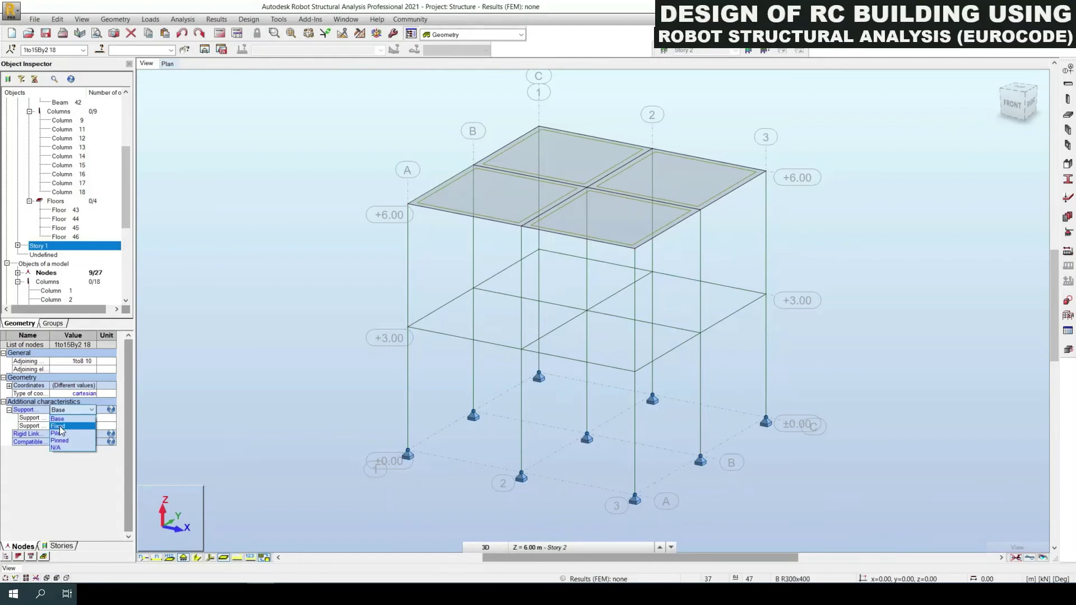
{"action": "left_click", "coordinate": [59, 483]}
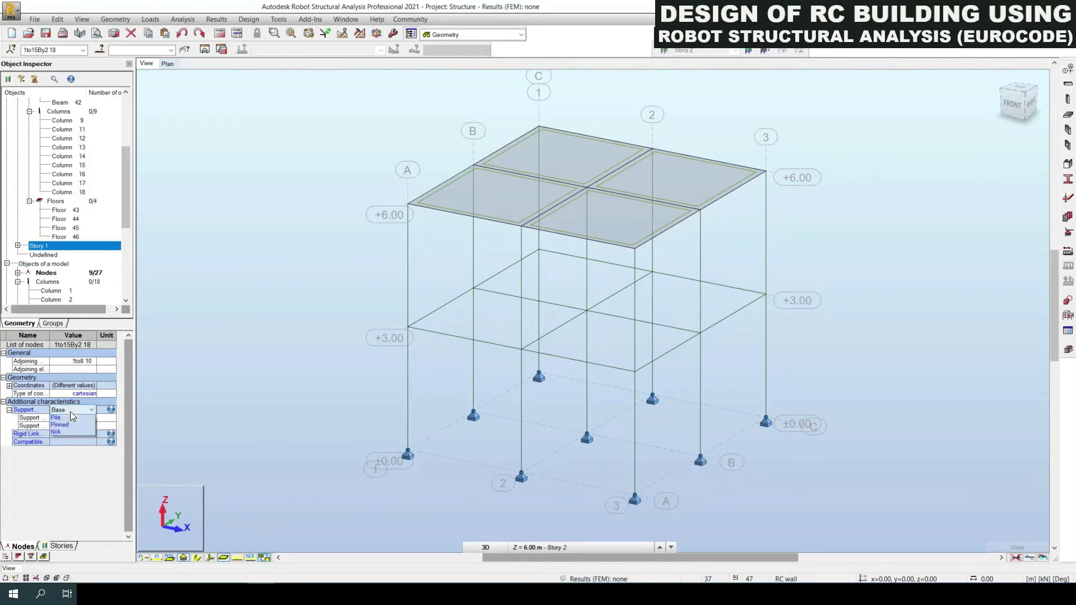
{"action": "left_click", "coordinate": [69, 411]}
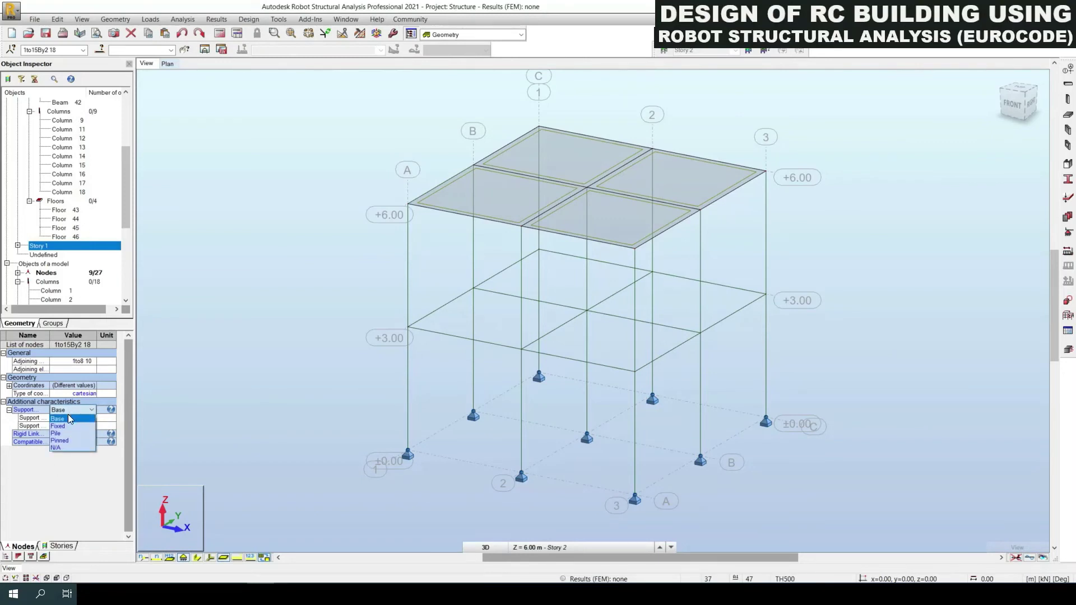
{"action": "left_click", "coordinate": [61, 425]}
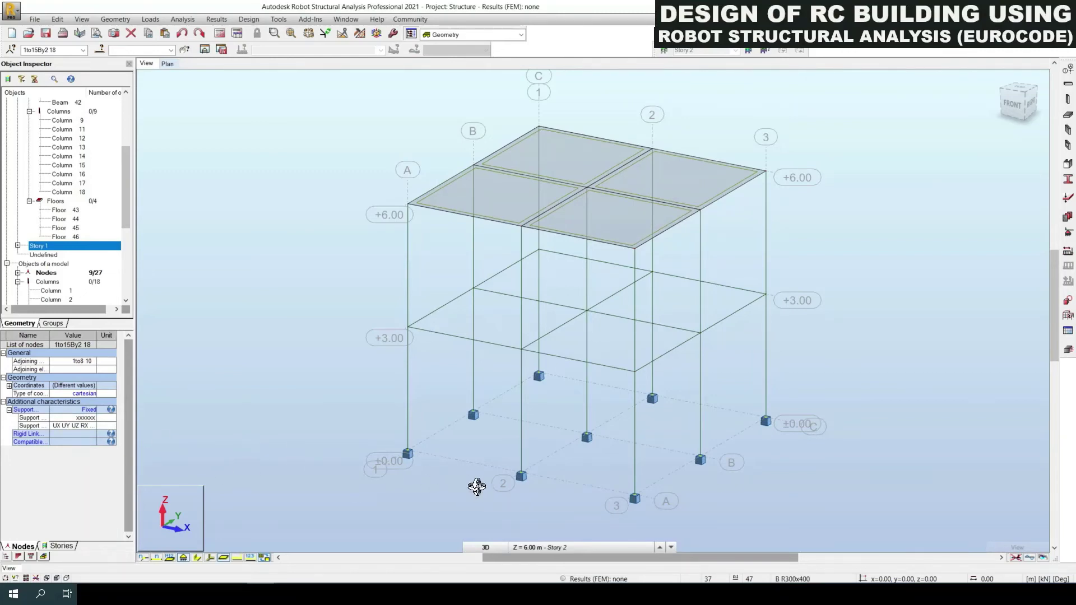
{"action": "scroll", "coordinate": [504, 493], "scroll_direction": "up", "scroll_amount": 4}
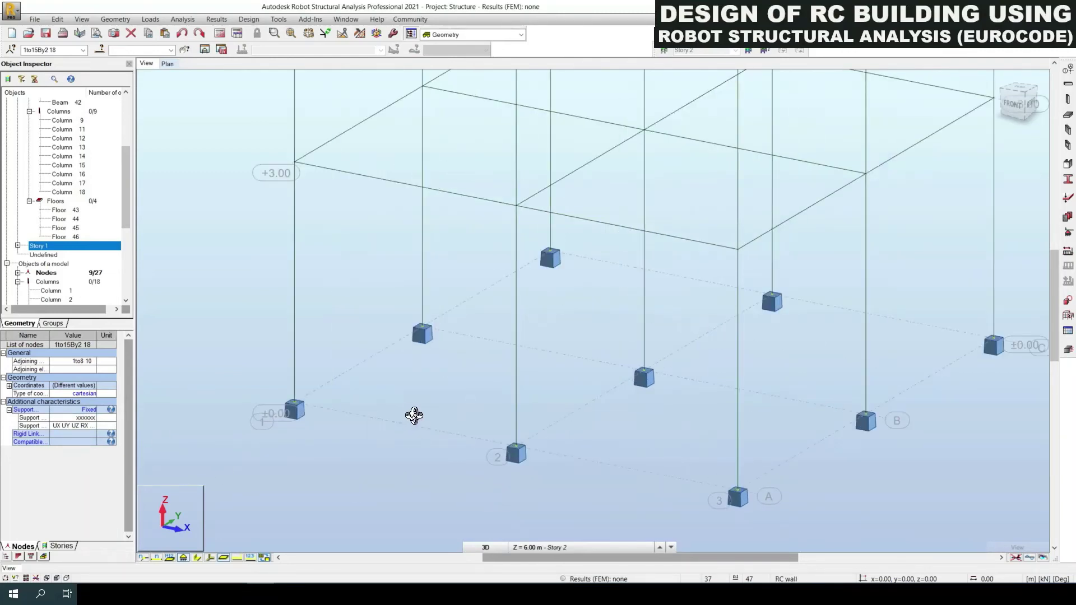
{"action": "scroll", "coordinate": [412, 416], "scroll_direction": "down", "scroll_amount": 4}
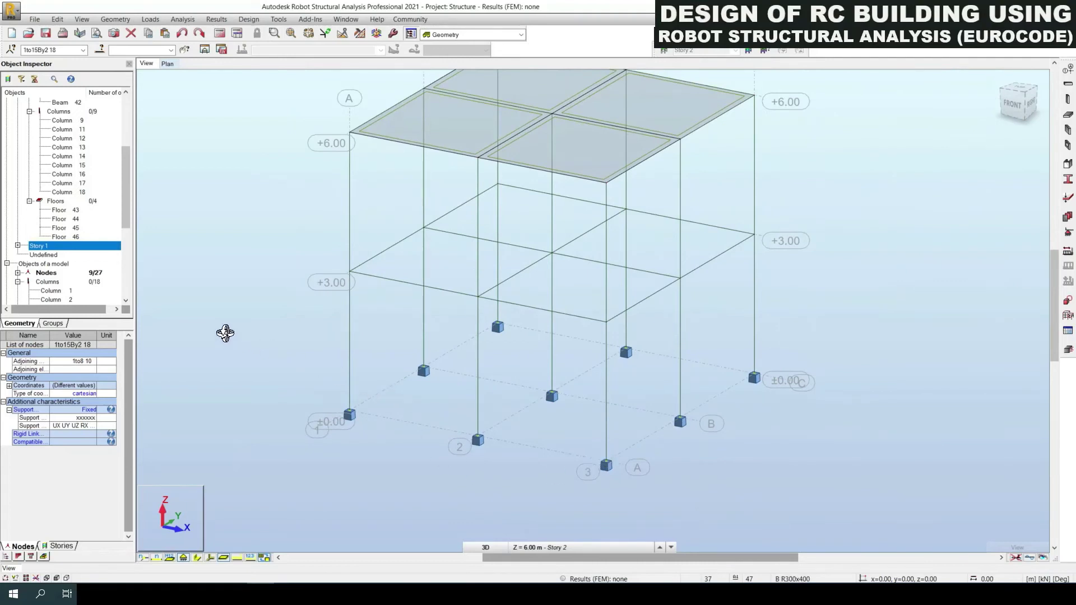
{"action": "right_click", "coordinate": [216, 298]}
{"action": "left_click", "coordinate": [217, 297]}
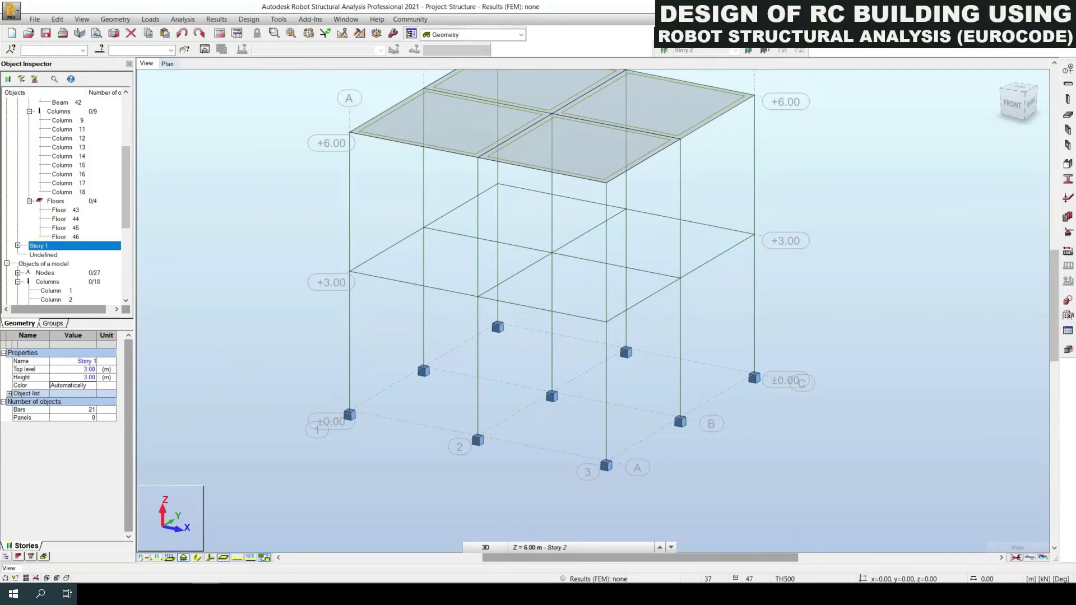
{"action": "scroll", "coordinate": [560, 285], "scroll_direction": "down", "scroll_amount": 1}
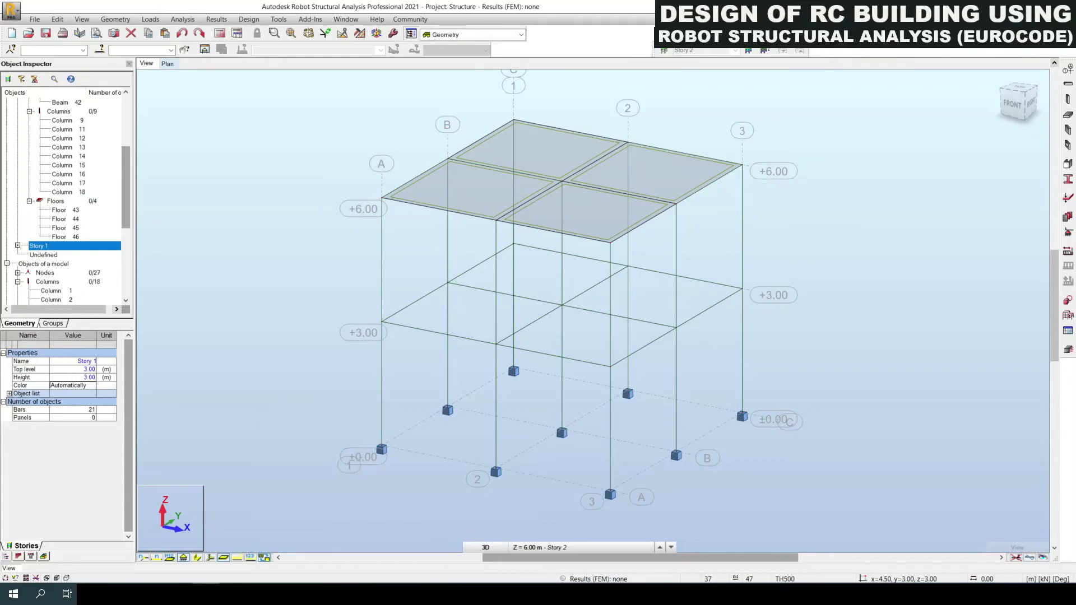
Step: Select all columns between ±0.00 and +3.00 and open the bar selection dialog for them
{"action": "left_click", "coordinate": [1030, 105]}
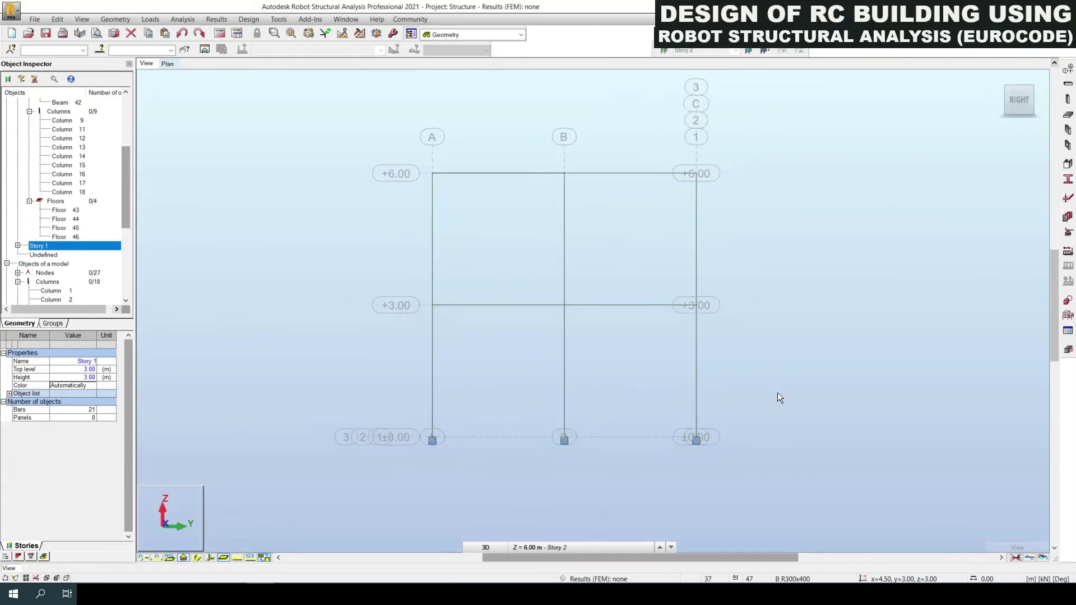
{"action": "left_click_drag", "start_coordinate": [774, 402], "coordinate": [332, 339]}
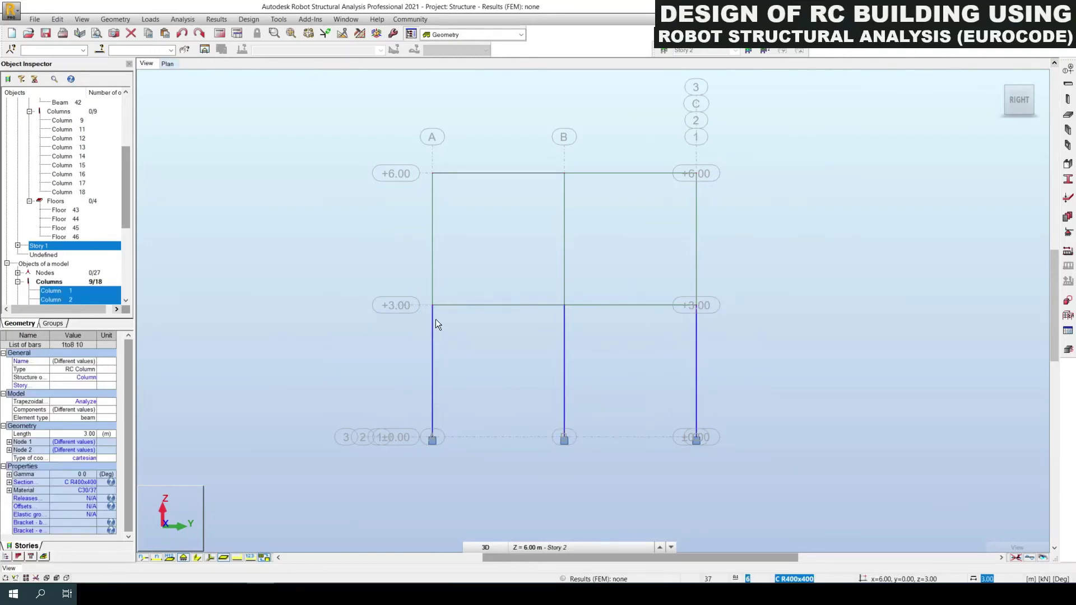
{"action": "left_click", "coordinate": [998, 79]}
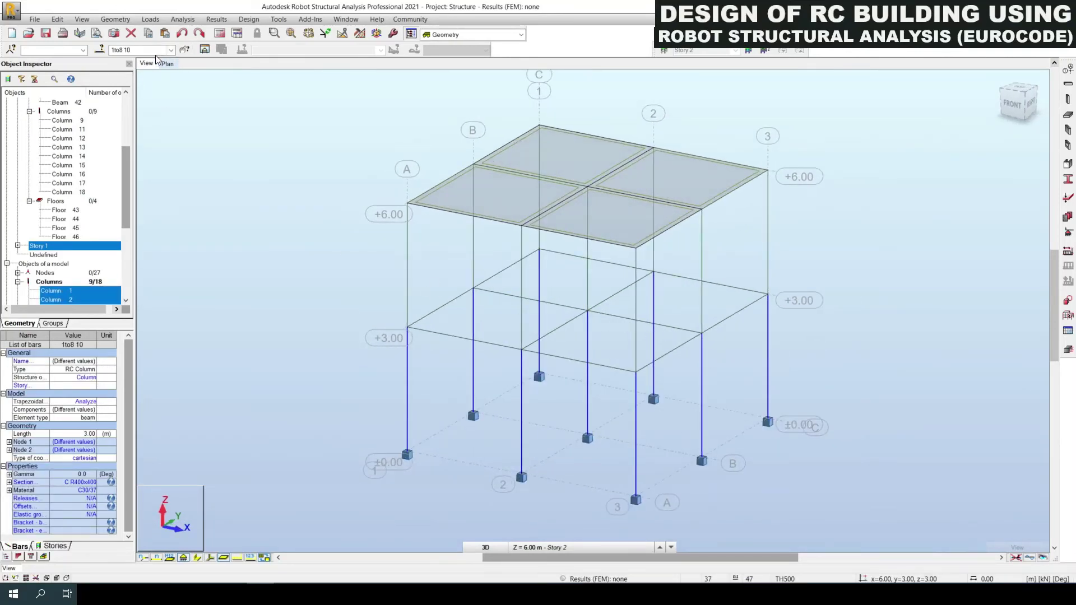
{"action": "left_click", "coordinate": [100, 50]}
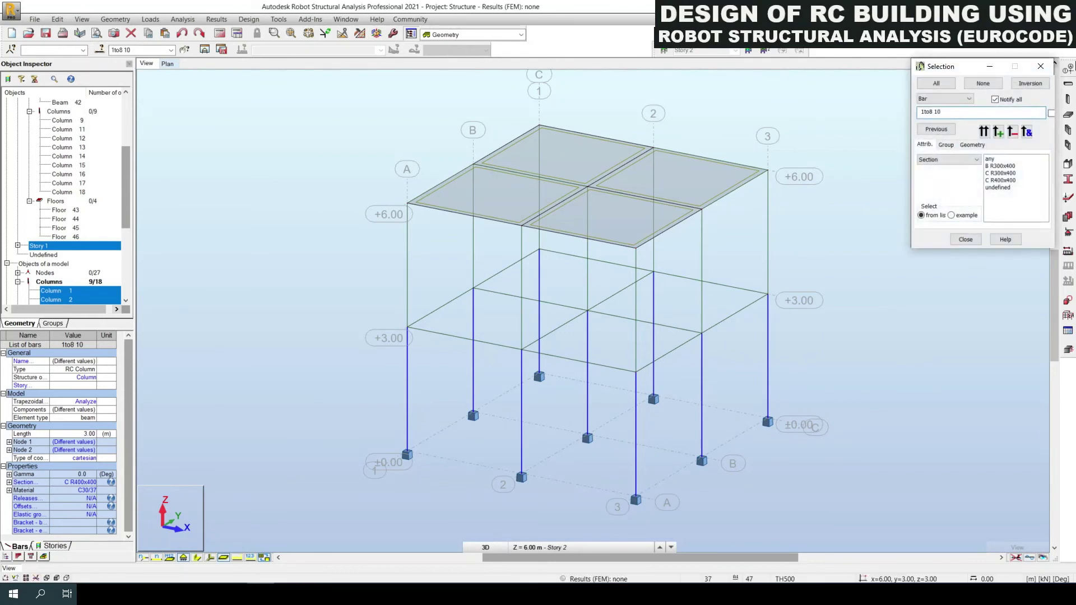
{"action": "left_click_drag", "start_coordinate": [950, 68], "coordinate": [220, 188]}
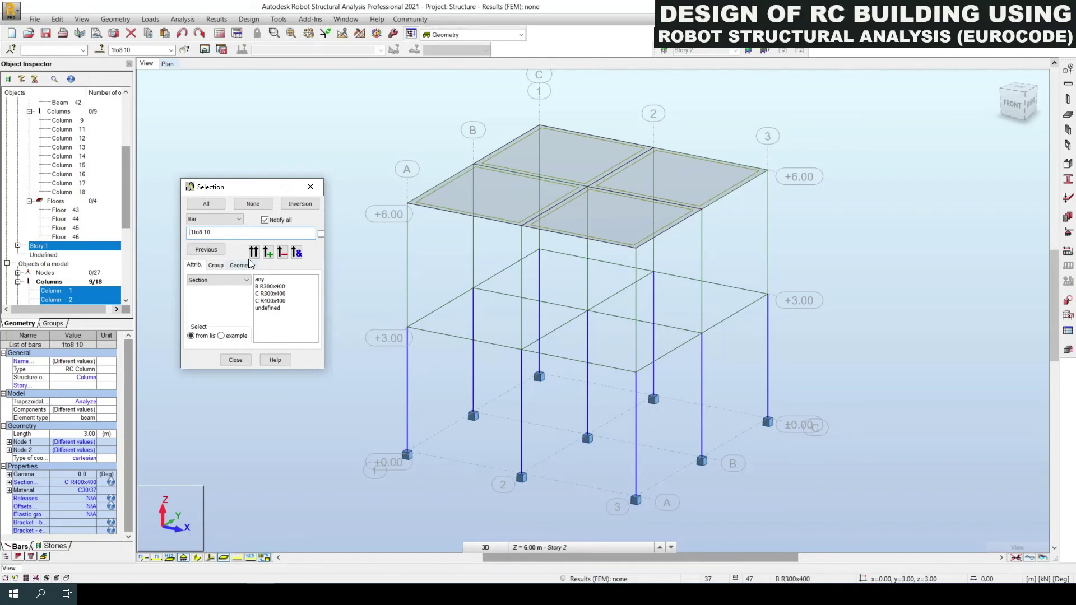
Step: Define a blue bar group named Collvl1 from the selected lower-story columns
{"action": "left_click", "coordinate": [215, 267]}
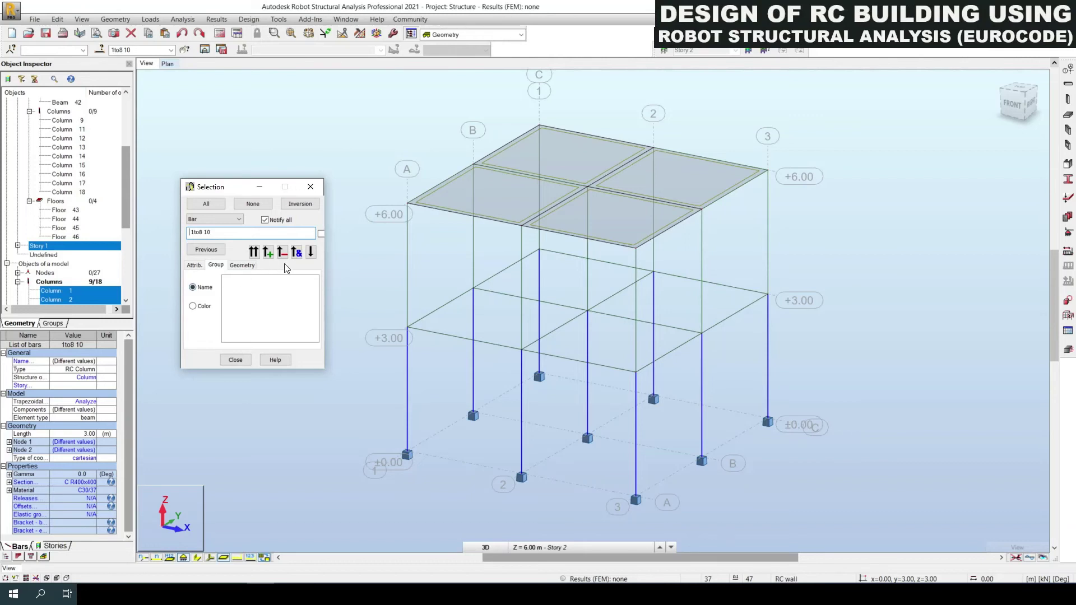
{"action": "left_click", "coordinate": [311, 253]}
{"action": "left_click", "coordinate": [208, 263]}
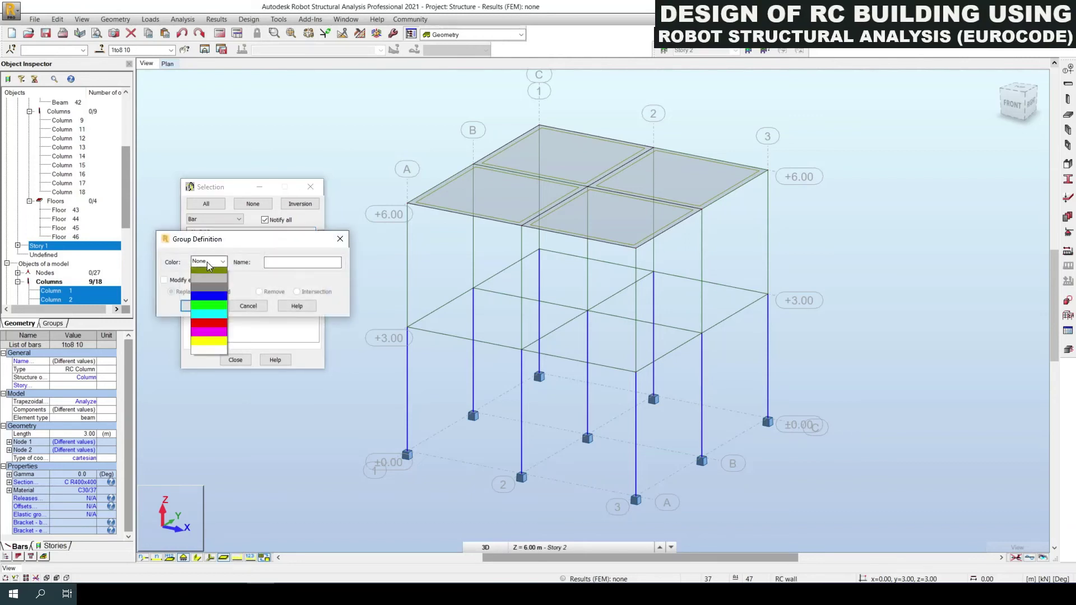
{"action": "left_click", "coordinate": [210, 296]}
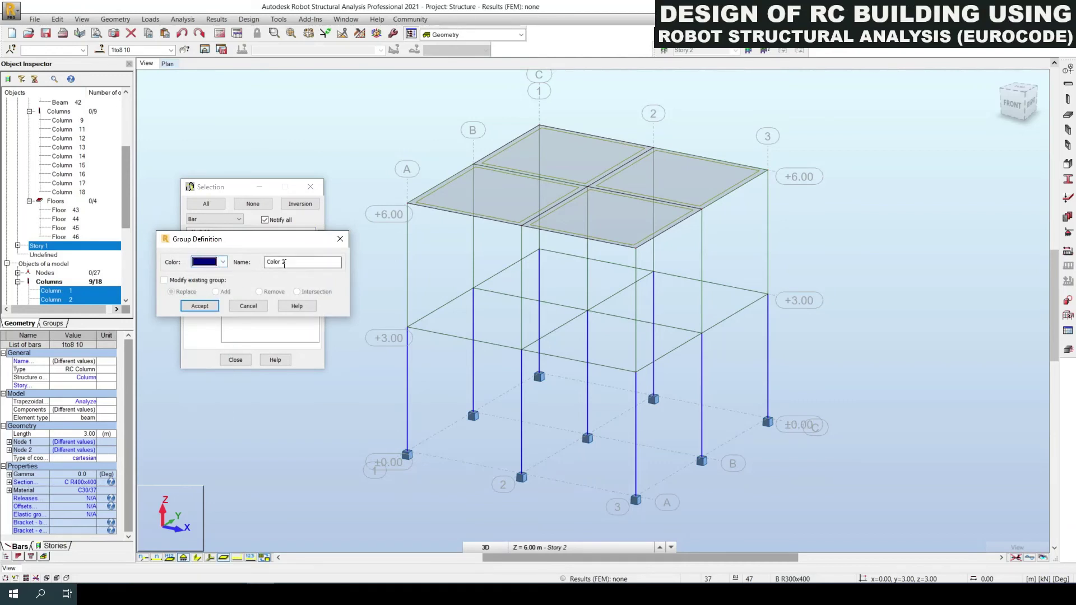
{"action": "left_click_drag", "start_coordinate": [284, 264], "coordinate": [240, 268]}
{"action": "type", "text": "ColM1"}
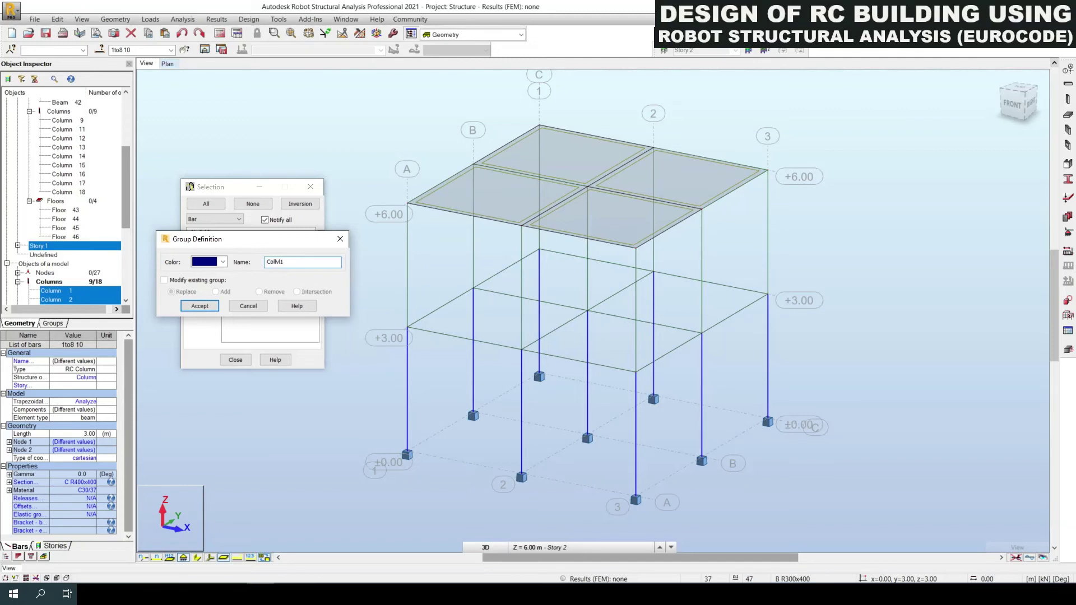
{"action": "left_click", "coordinate": [200, 306]}
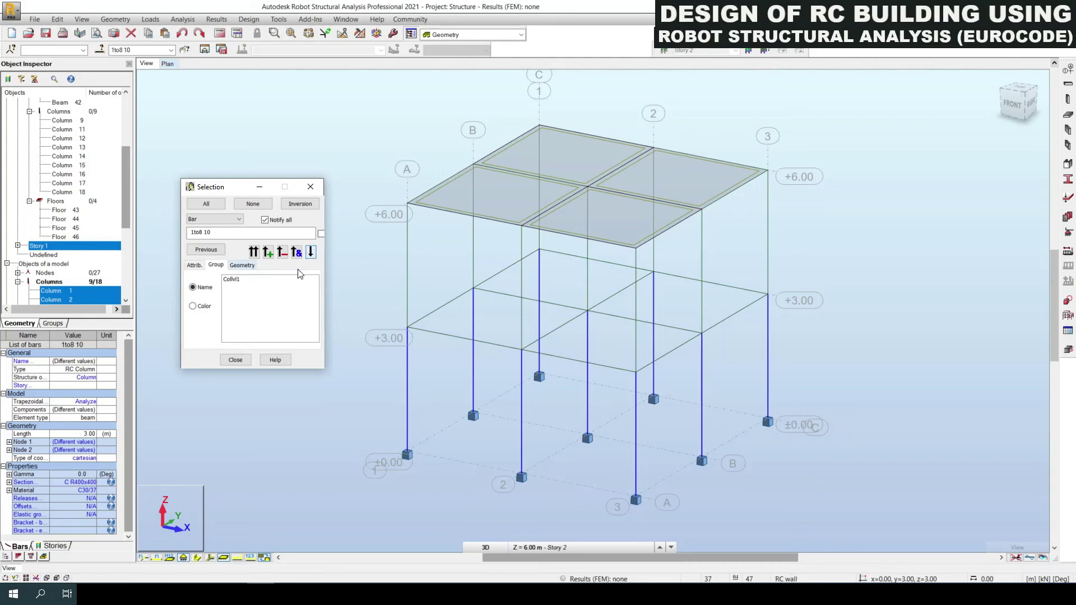
{"action": "left_click", "coordinate": [311, 253]}
Step: Select all columns between +3.00 and +6.00 and return to the isometric view
{"action": "left_click", "coordinate": [1029, 104]}
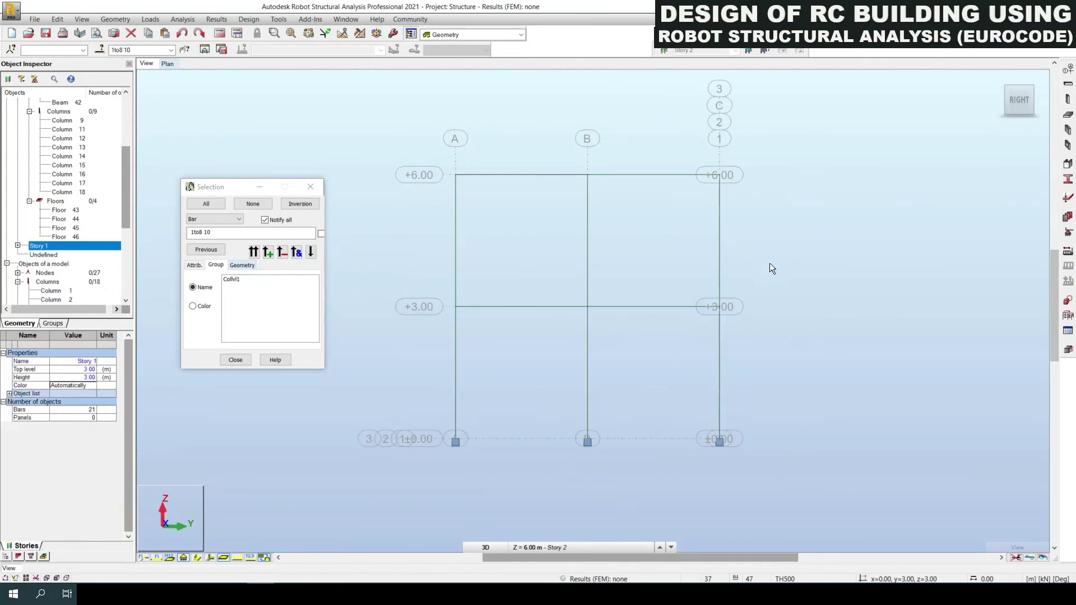
{"action": "left_click_drag", "start_coordinate": [788, 275], "coordinate": [385, 211]}
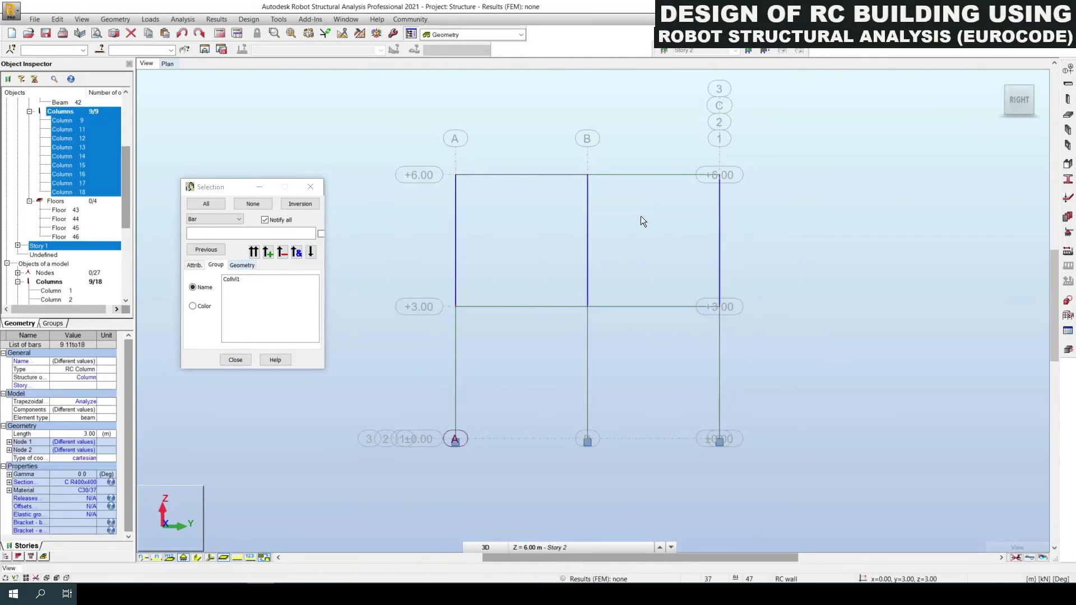
{"action": "left_click_drag", "start_coordinate": [1000, 79], "coordinate": [734, 221]}
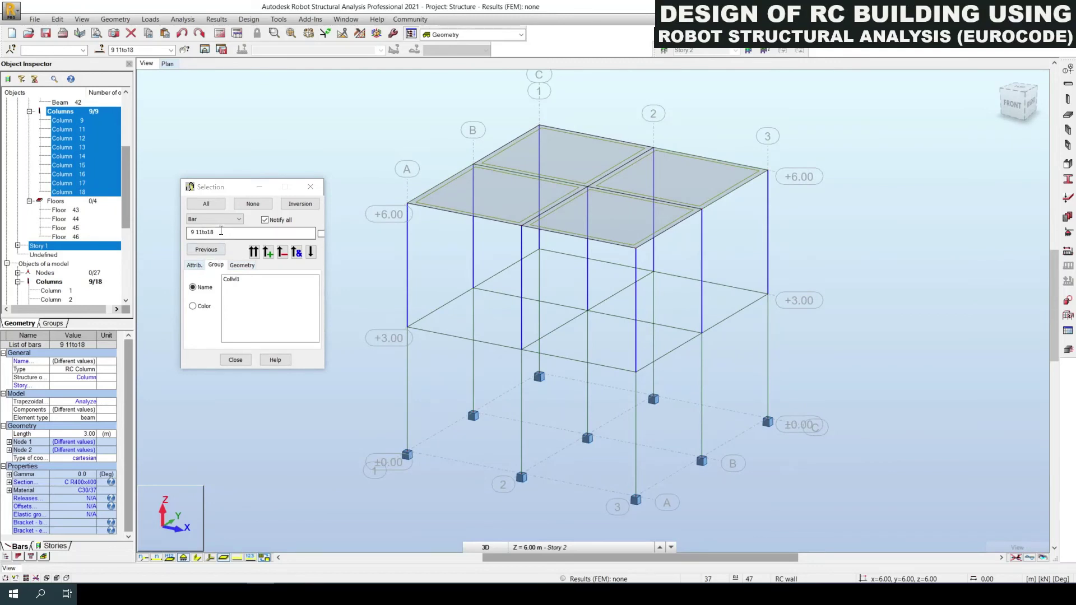
Step: Define a magenta bar group named ColumnLvl2 from the selected upper-story columns, close the selection dialog and clear the selection
{"action": "left_click", "coordinate": [311, 253]}
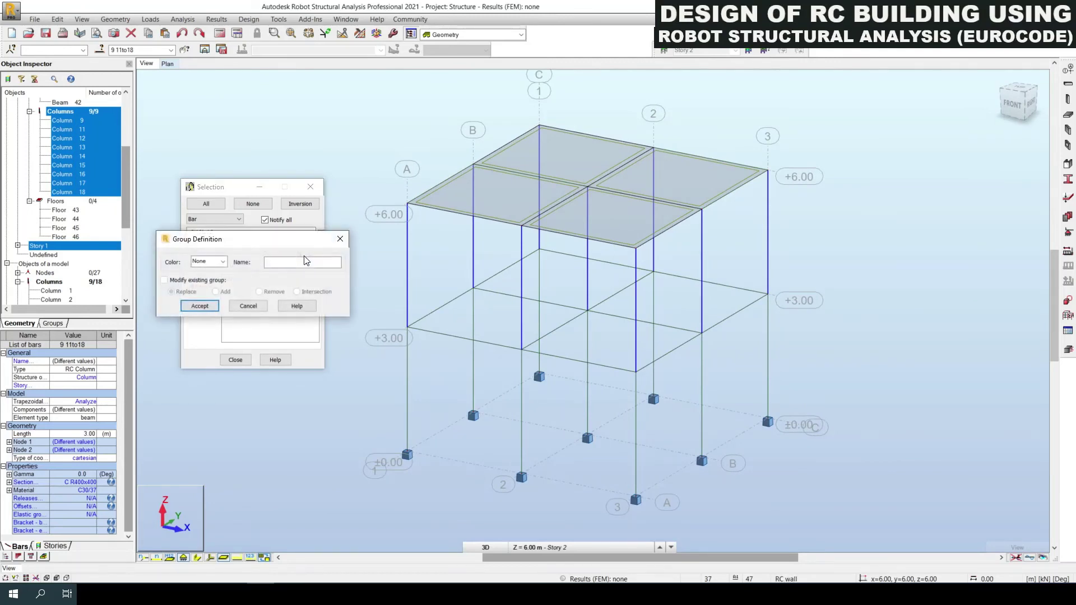
{"action": "left_click", "coordinate": [209, 262]}
{"action": "left_click", "coordinate": [209, 327]}
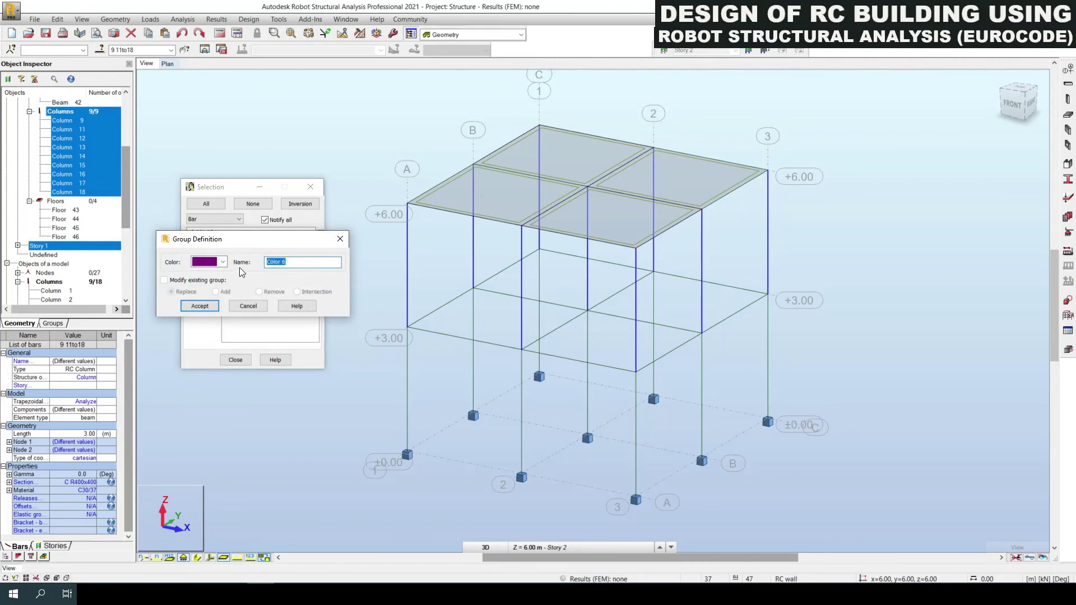
{"action": "type", "text": "ColumnLvl2"}
{"action": "left_click", "coordinate": [207, 307]}
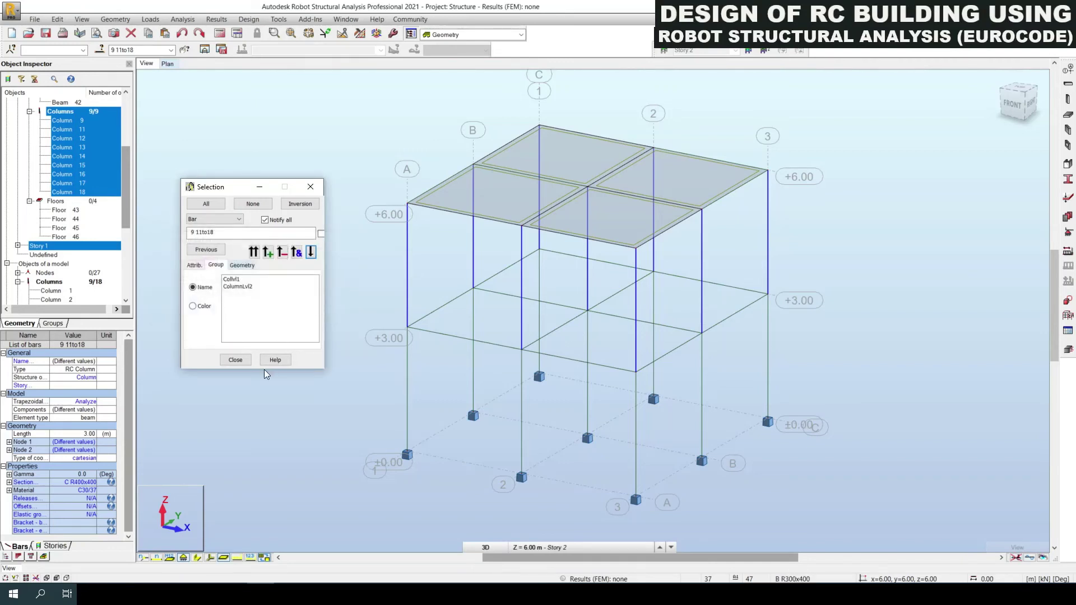
{"action": "left_click", "coordinate": [234, 362]}
{"action": "left_click", "coordinate": [270, 187]}
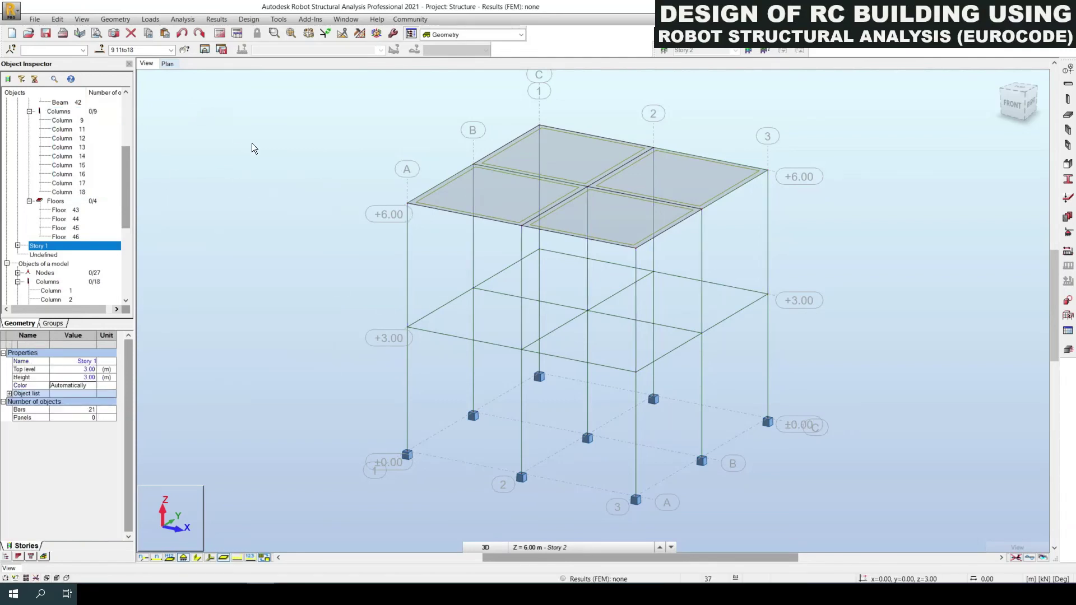
Step: Select the groups Collvl1 and ColumnLvl2 in turn to check which columns each contains, and clear the selection
{"action": "left_click", "coordinate": [171, 50]}
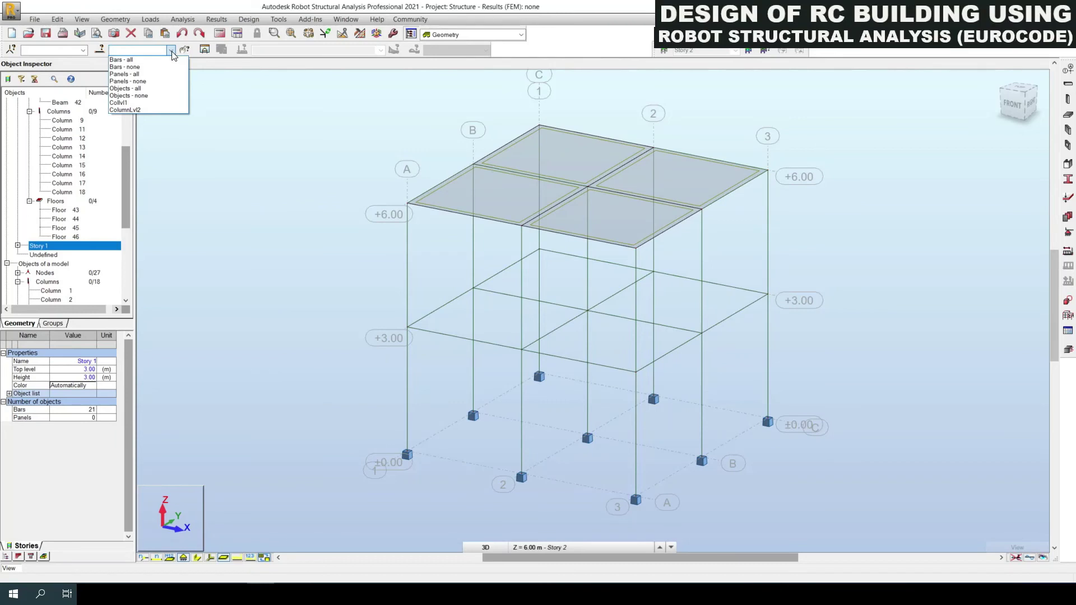
{"action": "left_click", "coordinate": [126, 104]}
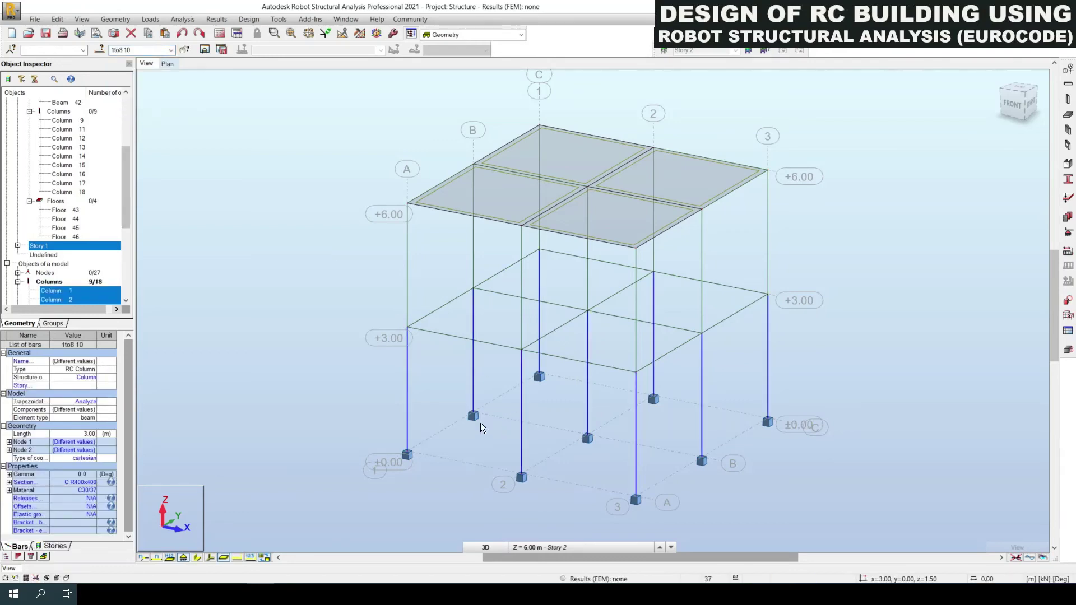
{"action": "left_click", "coordinate": [171, 50]}
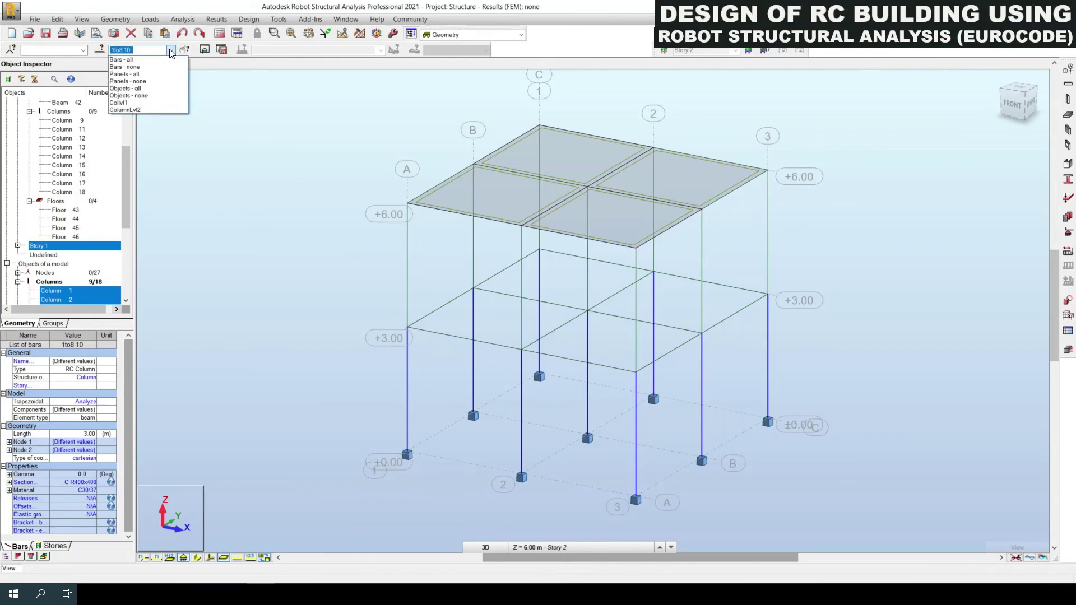
{"action": "left_click", "coordinate": [123, 109]}
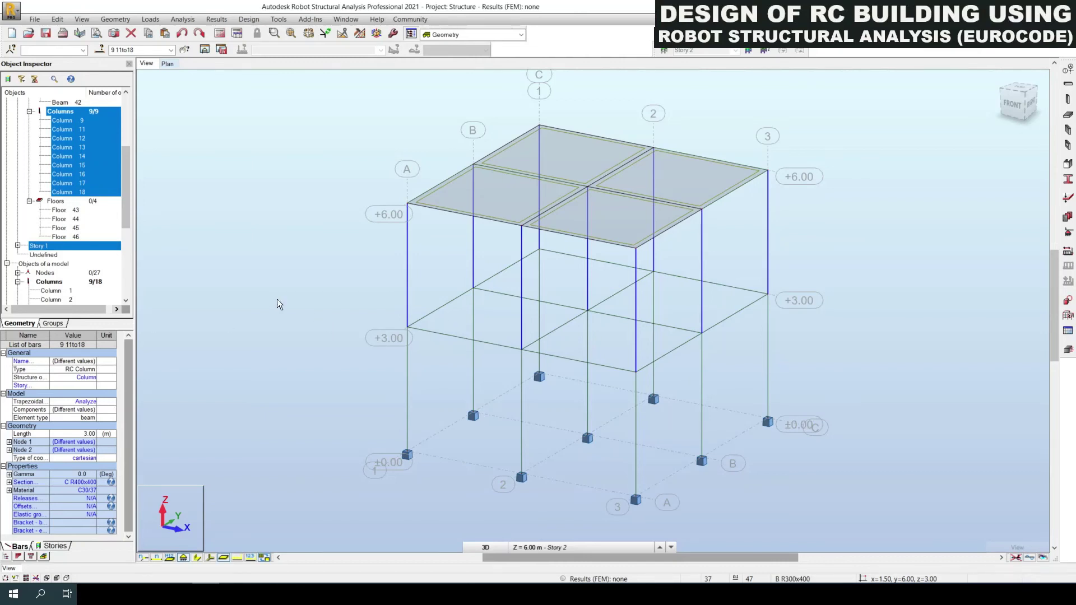
{"action": "left_click", "coordinate": [341, 309]}
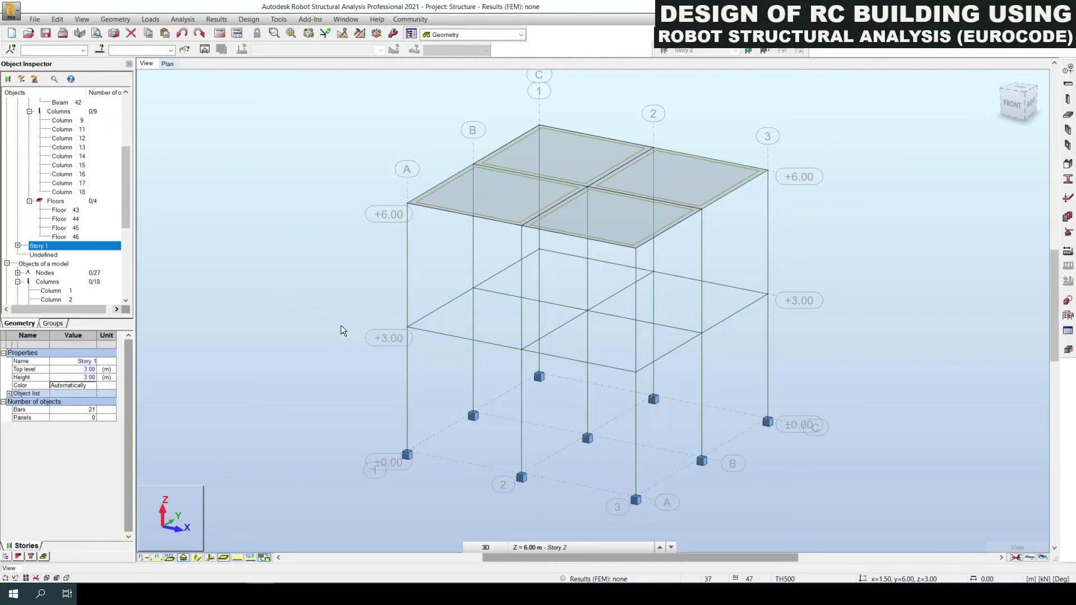
{"action": "middle_click_drag", "start_coordinate": [341, 325], "coordinate": [329, 326]}
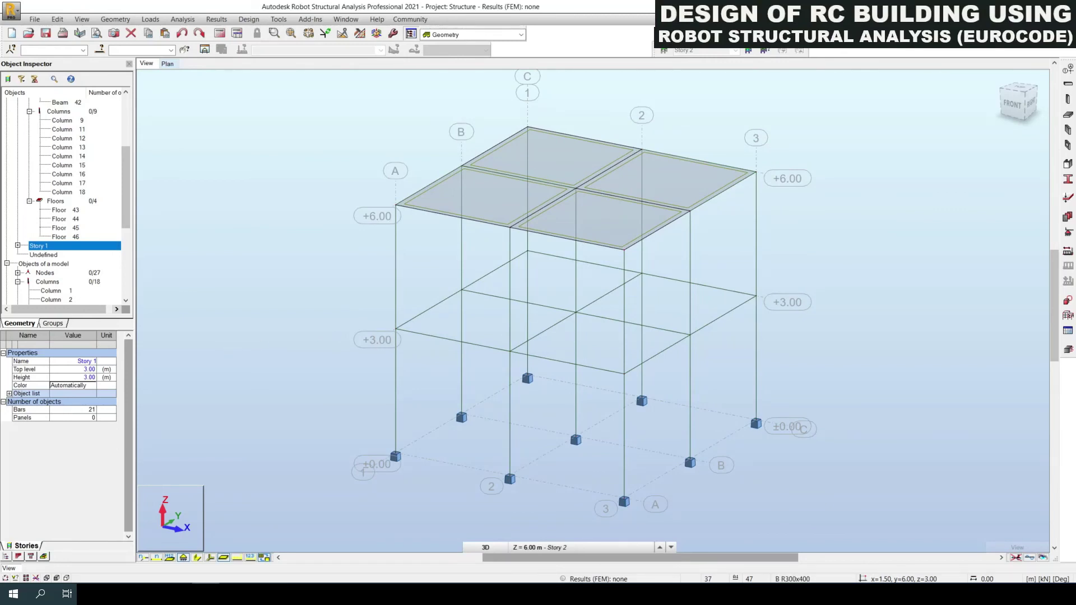
Step: Add two load cases, a structural dead load DL1 and a Category A live load LL1, and close the load types
{"action": "left_click", "coordinate": [150, 20]}
{"action": "left_click", "coordinate": [163, 32]}
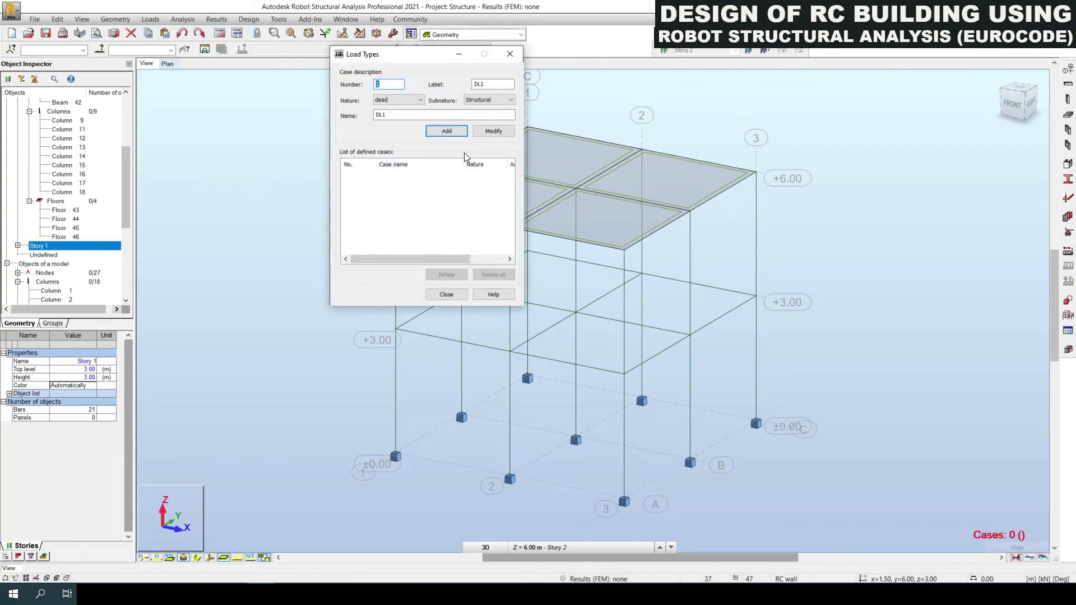
{"action": "left_click", "coordinate": [440, 132]}
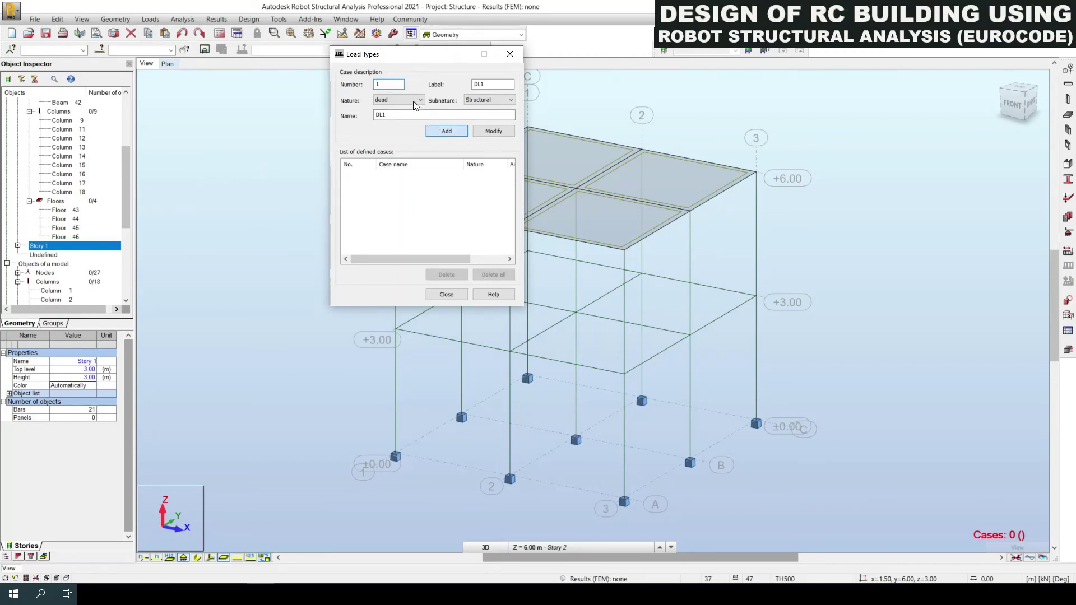
{"action": "left_click", "coordinate": [412, 104]}
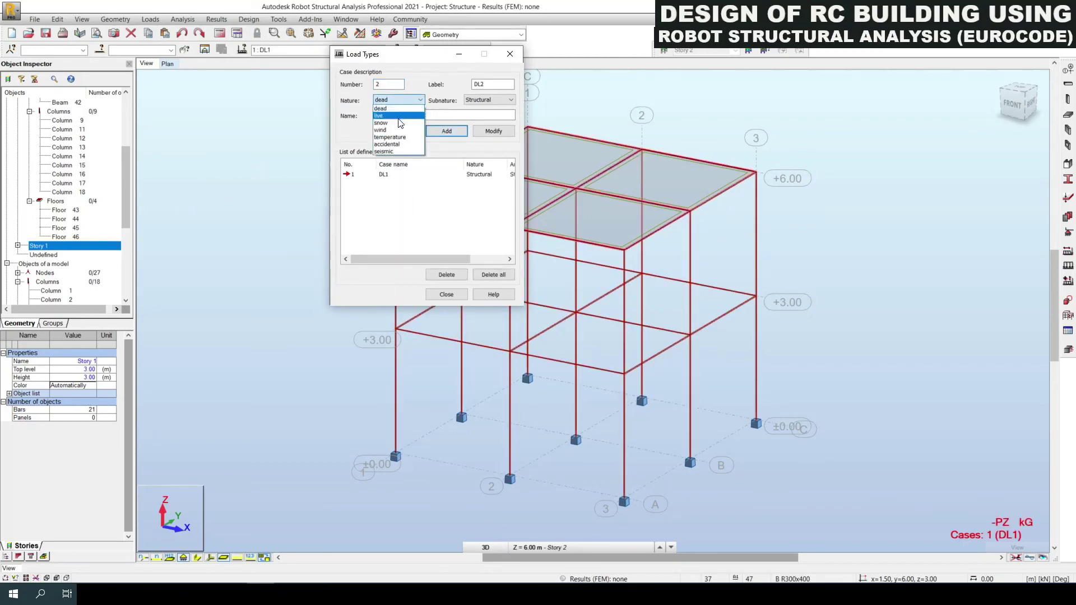
{"action": "left_click", "coordinate": [392, 117]}
{"action": "left_click", "coordinate": [449, 132]}
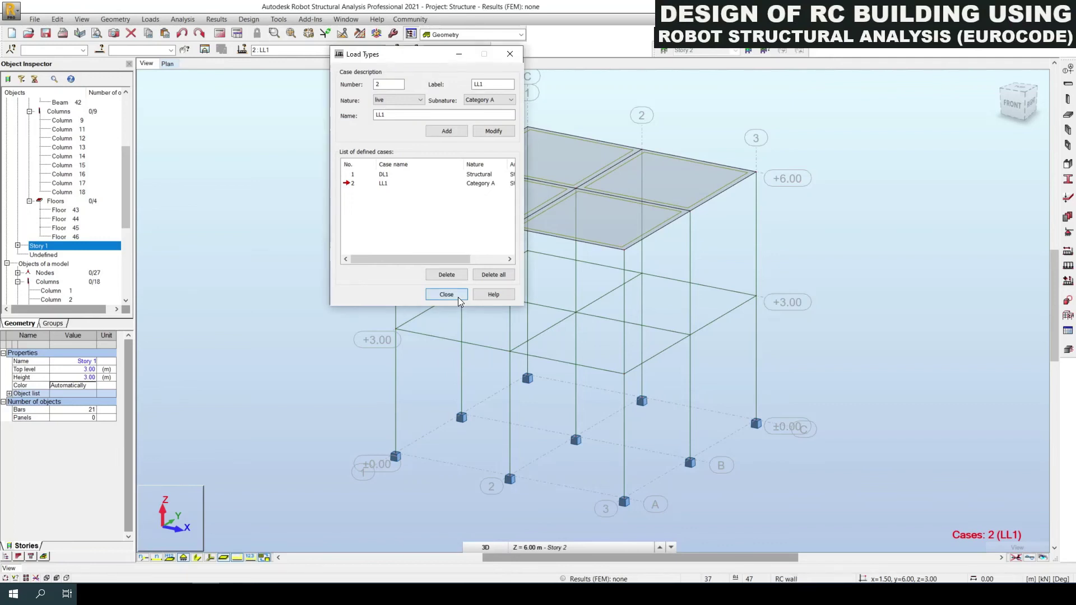
{"action": "left_click", "coordinate": [458, 297]}
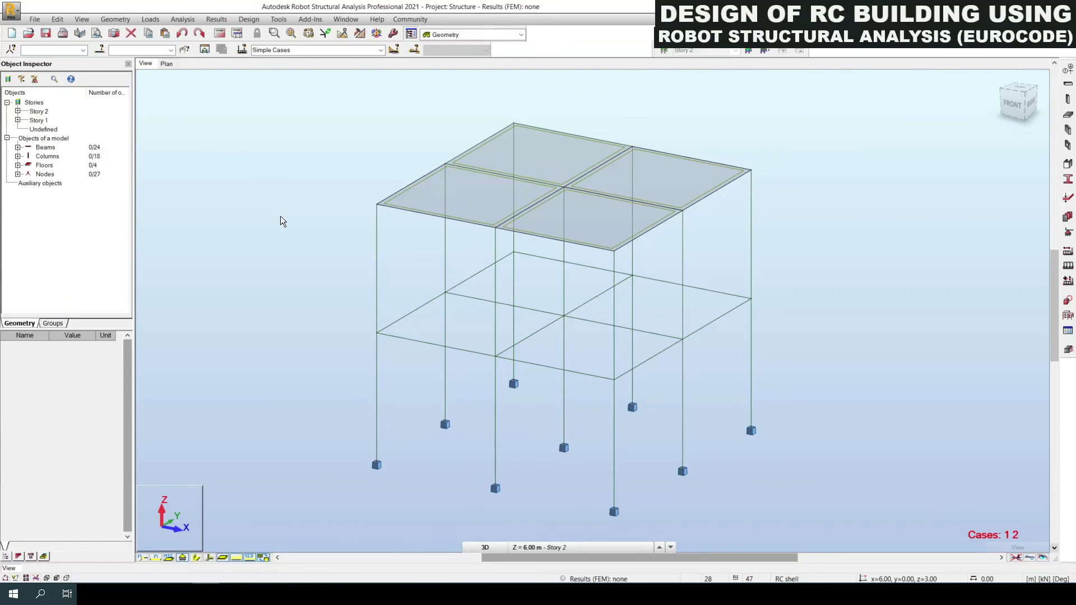
Step: Open the load table and tile it horizontally with the model view
{"action": "left_click", "coordinate": [156, 22]}
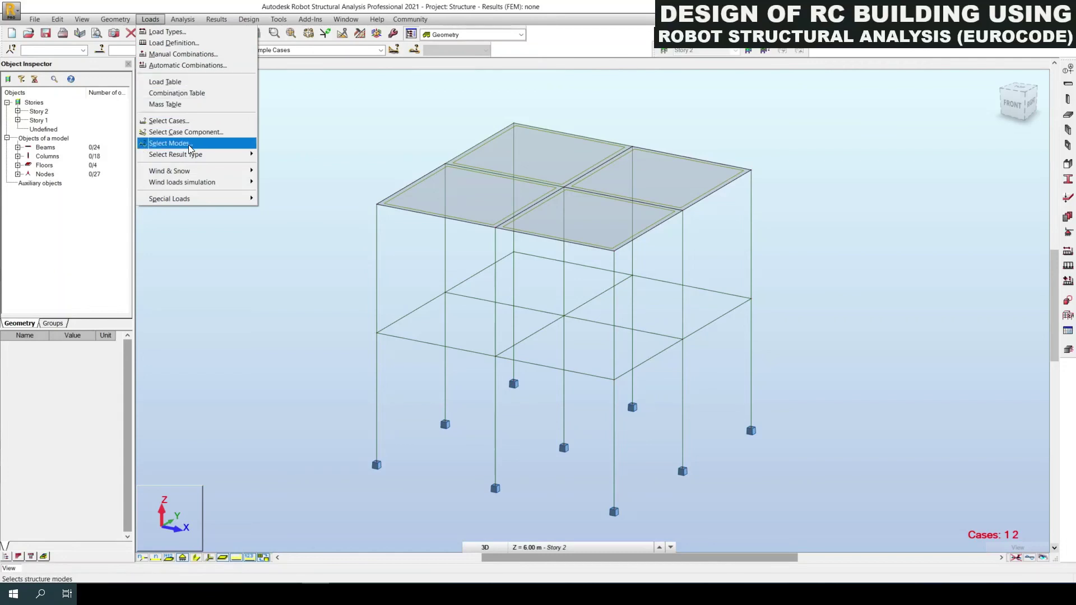
{"action": "left_click", "coordinate": [188, 84]}
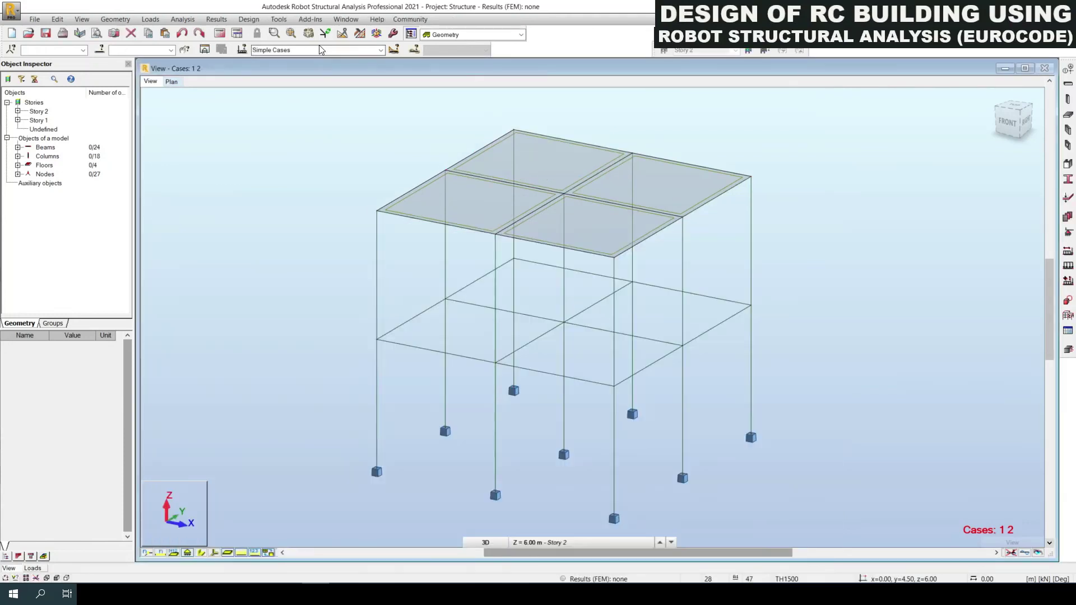
{"action": "left_click", "coordinate": [346, 19]}
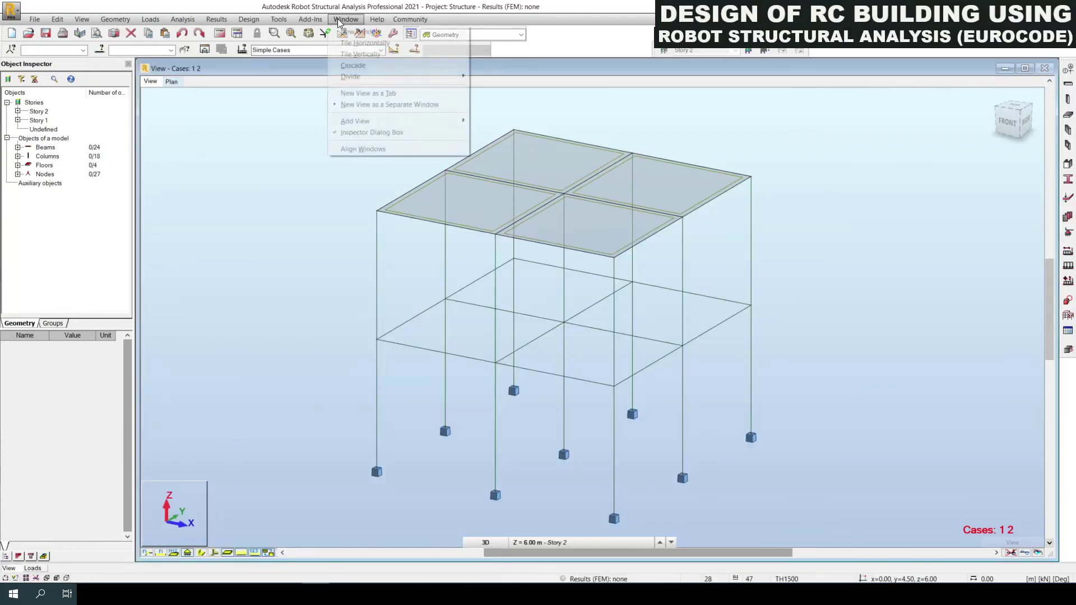
{"action": "left_click", "coordinate": [365, 43]}
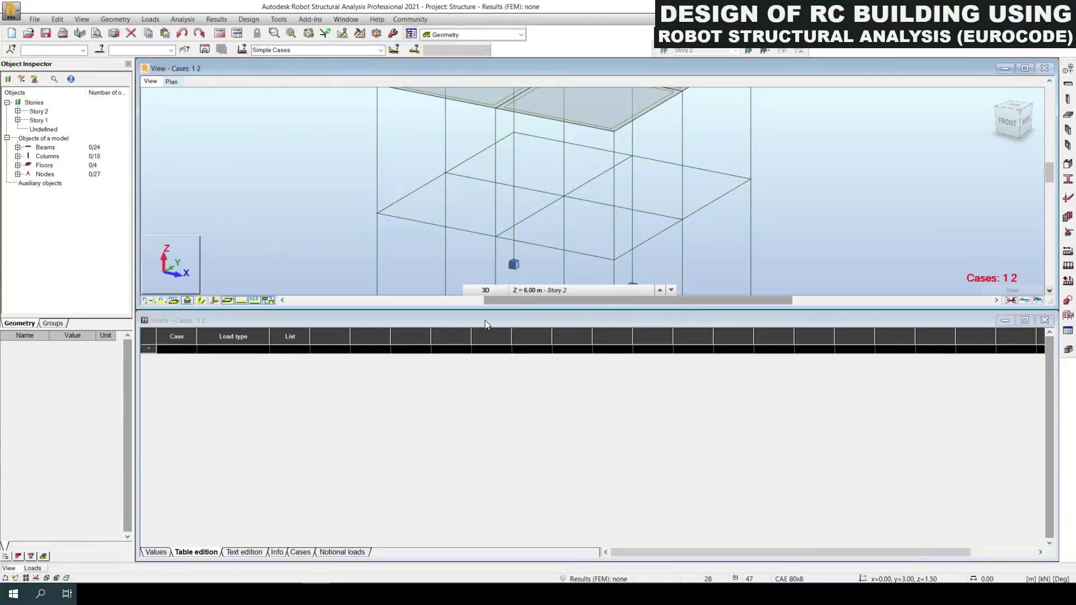
Step: Add a self-weight load to case DL1 in the load table and apply it to the whole structure
{"action": "left_click", "coordinate": [174, 350]}
{"action": "left_click", "coordinate": [191, 350]}
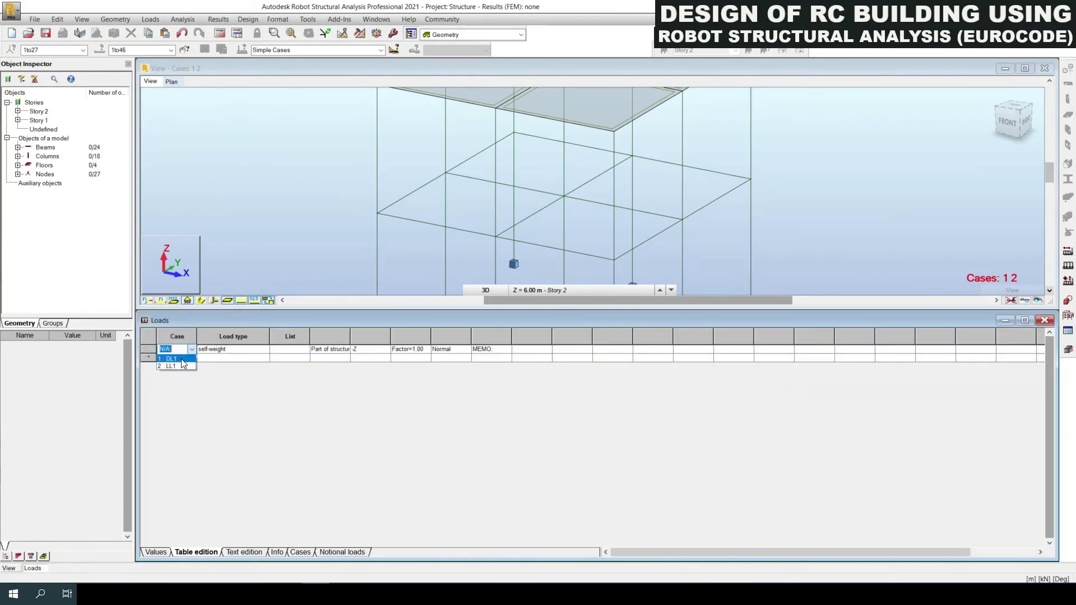
{"action": "left_click", "coordinate": [179, 362]}
{"action": "left_click", "coordinate": [301, 352]}
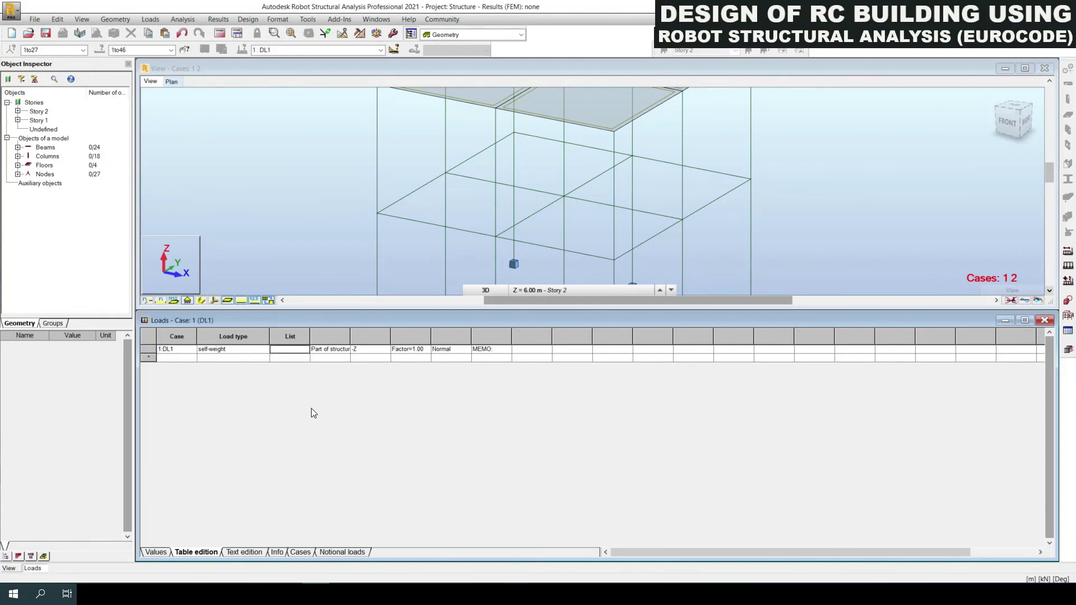
{"action": "left_click", "coordinate": [336, 349]}
{"action": "left_click", "coordinate": [338, 363]}
{"action": "left_click", "coordinate": [286, 349]}
{"action": "type", "text": "1to46"}
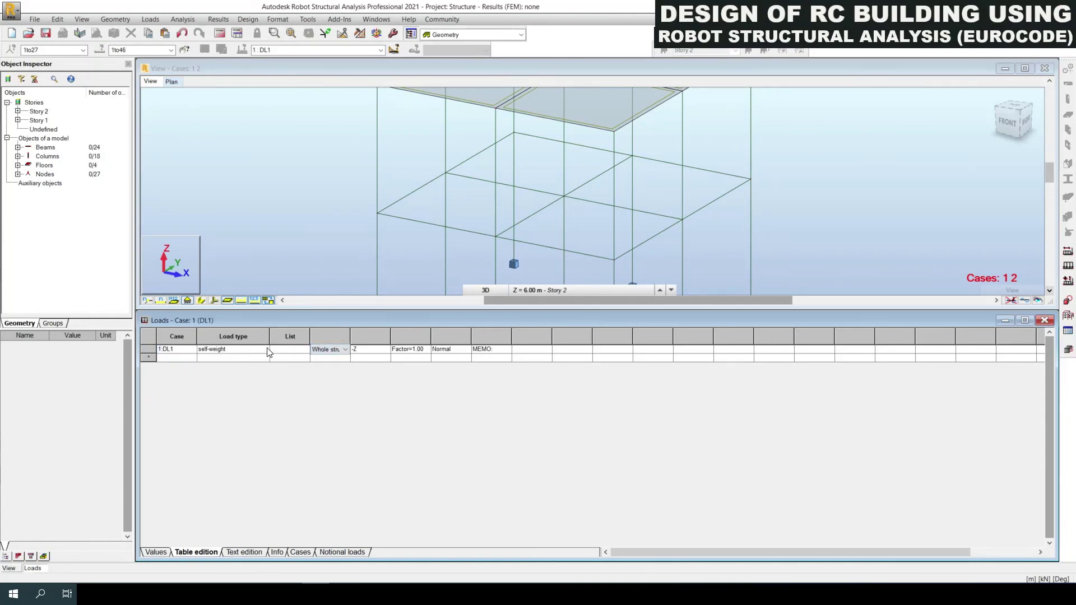
Step: Confirm the self-weight entry and add a second DL1 load row with the surface on object load type
{"action": "key", "text": "Return"}
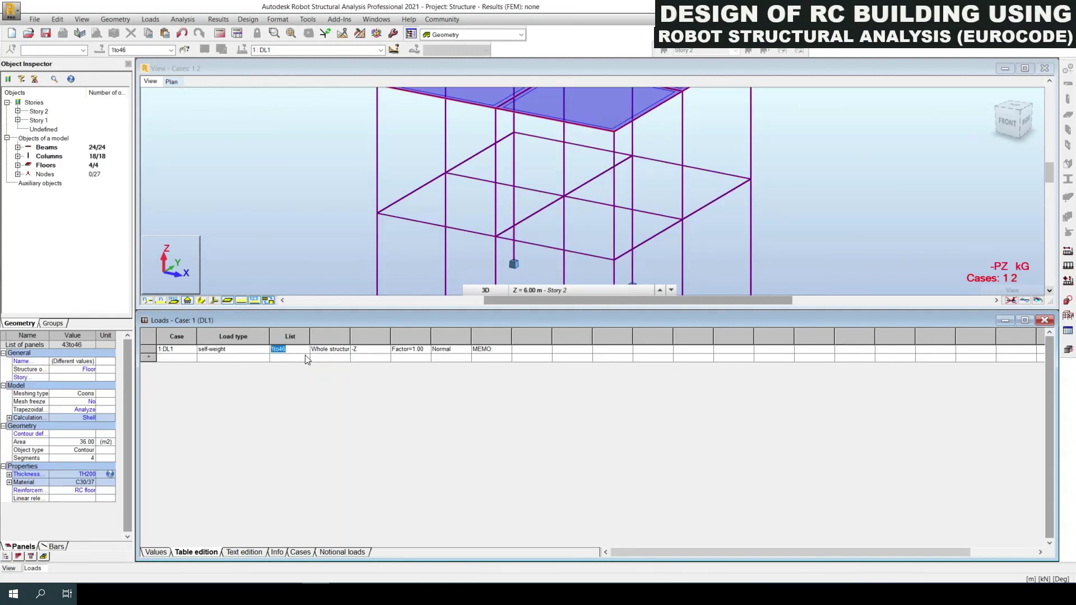
{"action": "scroll", "coordinate": [223, 227], "scroll_direction": "down", "scroll_amount": 4}
{"action": "left_click", "coordinate": [306, 235]}
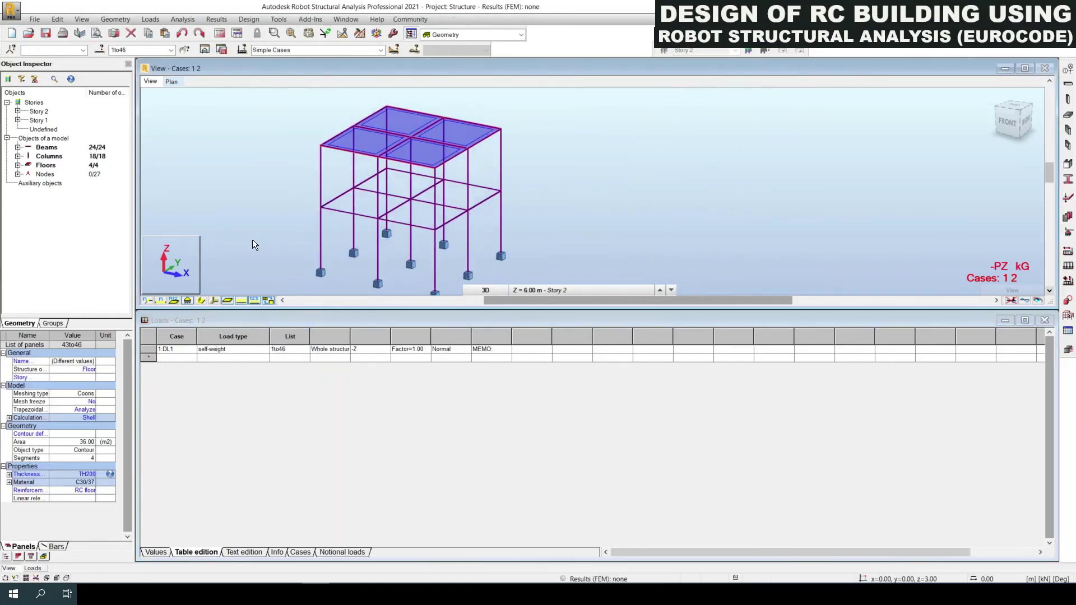
{"action": "left_click", "coordinate": [173, 358]}
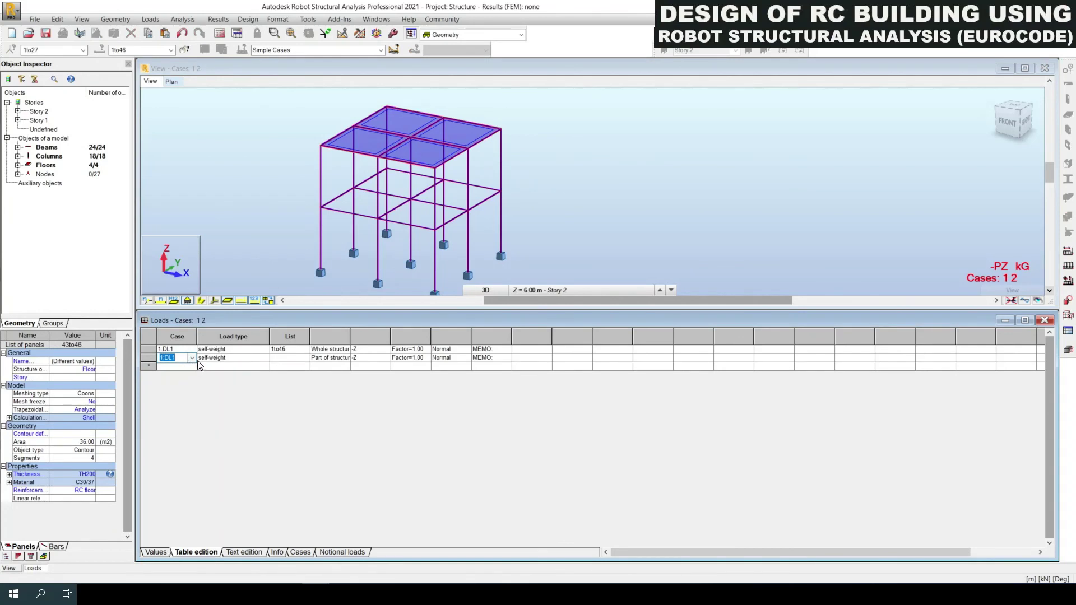
{"action": "left_click", "coordinate": [281, 359]}
{"action": "left_click", "coordinate": [237, 358]}
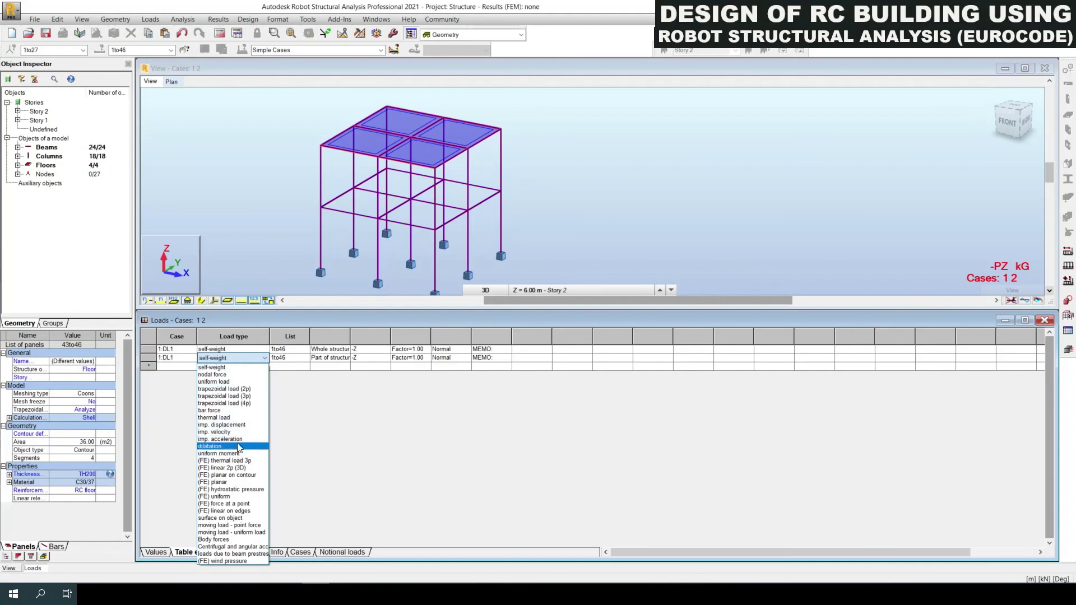
{"action": "left_click", "coordinate": [245, 518]}
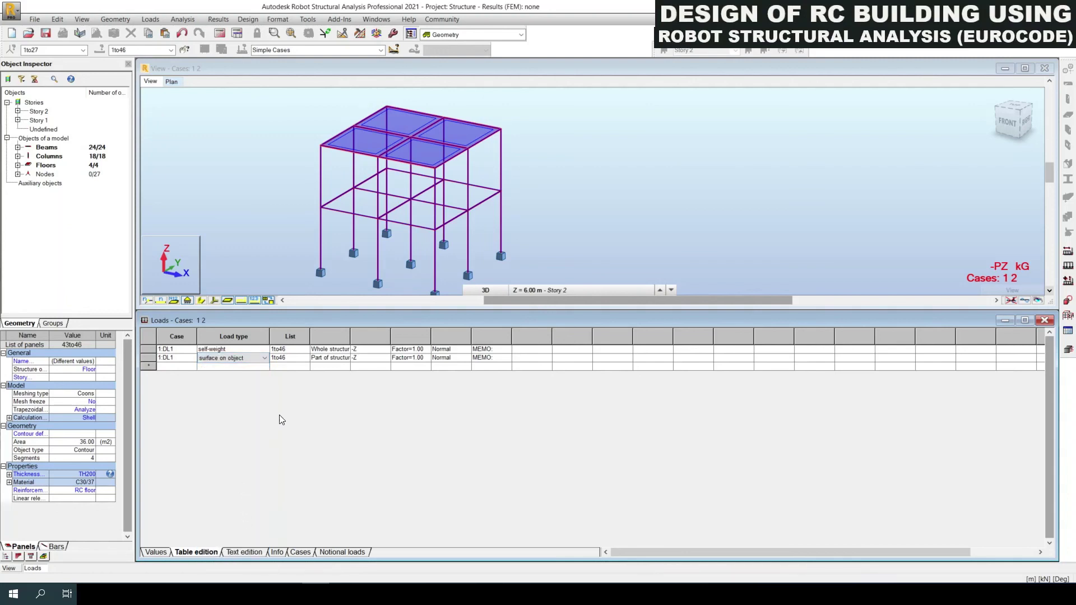
Step: Apply the DL1 surface load to floor panels 43to46 with PZ set to -3 kPa
{"action": "left_click", "coordinate": [298, 359]}
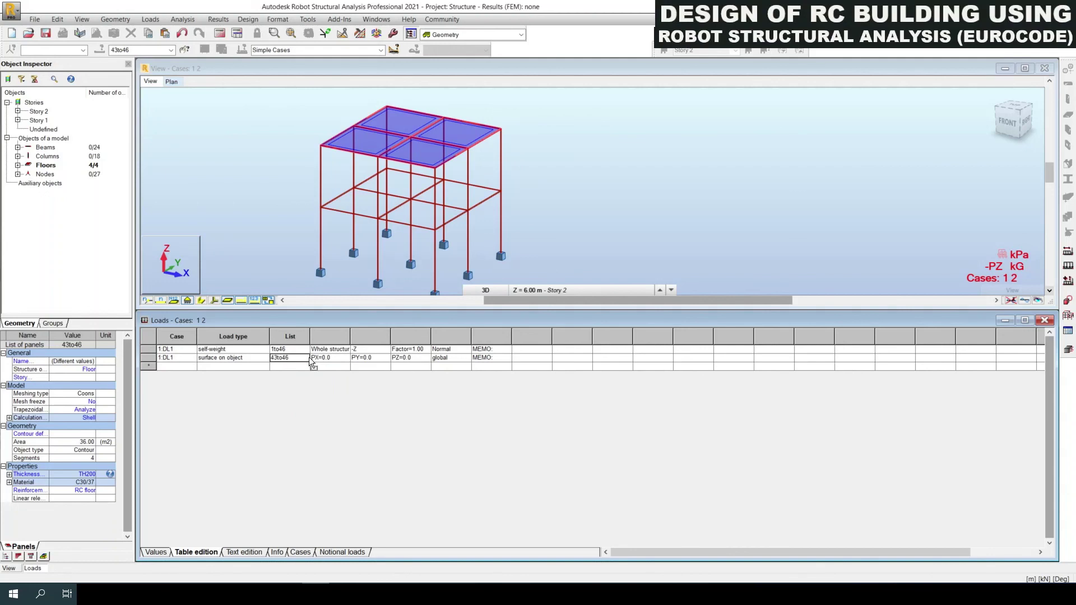
{"action": "left_click", "coordinate": [415, 358]}
{"action": "double_click", "coordinate": [415, 358]}
{"action": "type", "text": "-3"}
{"action": "key", "text": "Tab"}
Step: Add a surface on object load row for live load case LL1, assigned to floor panels 43to46
{"action": "left_click", "coordinate": [184, 367]}
{"action": "left_click", "coordinate": [192, 367]}
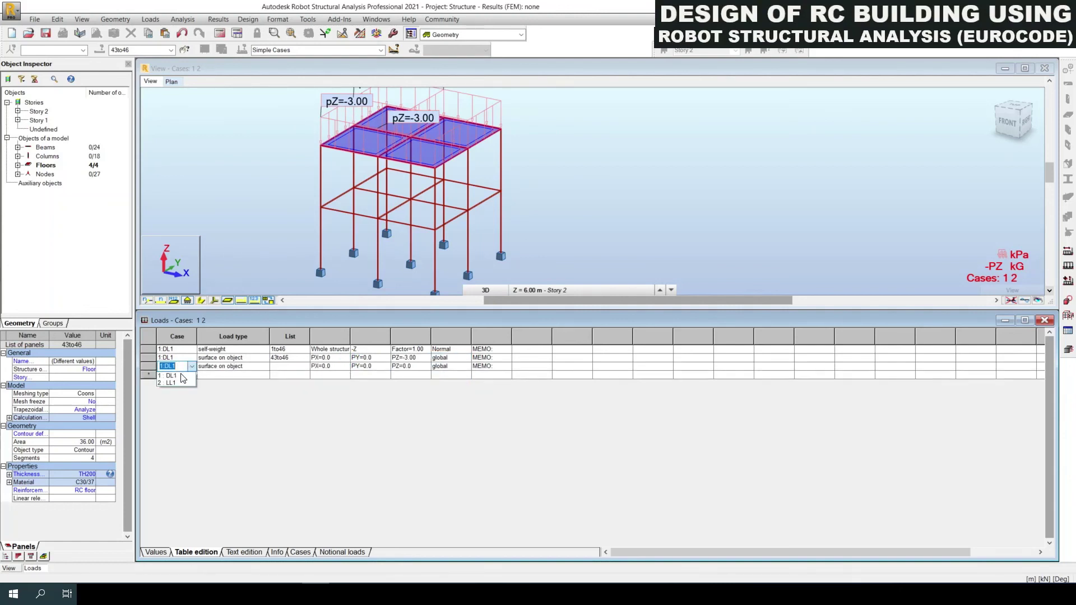
{"action": "left_click", "coordinate": [247, 368]}
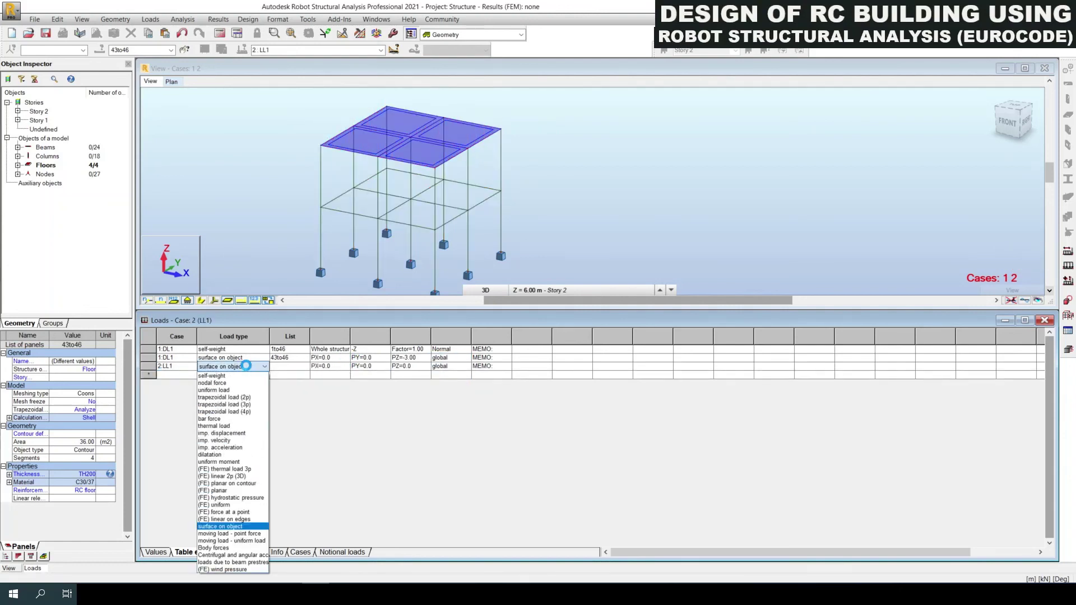
{"action": "left_click", "coordinate": [248, 370]}
{"action": "left_click", "coordinate": [286, 366]}
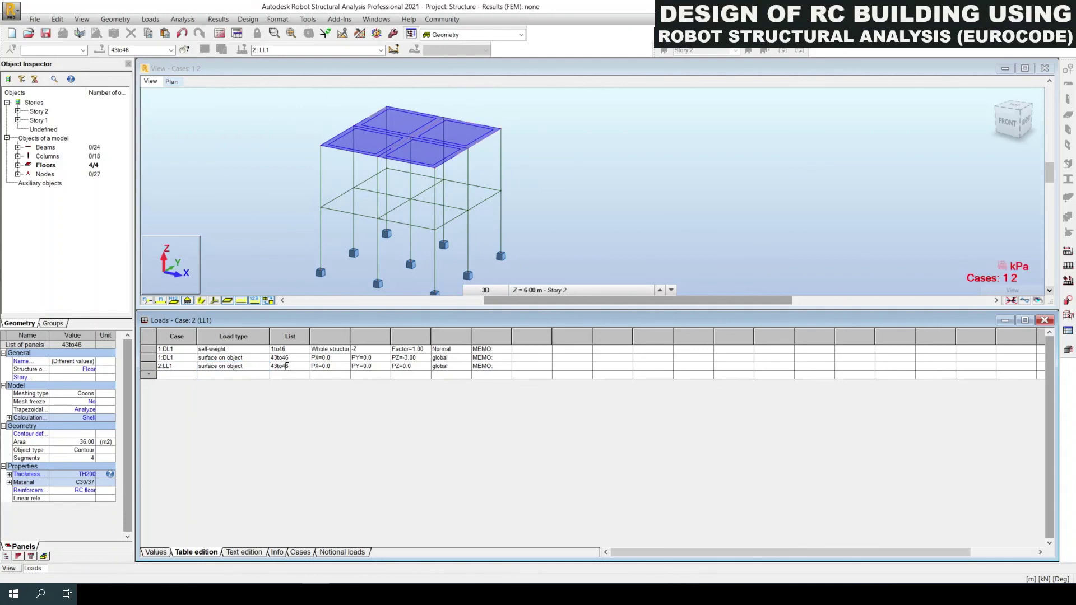
{"action": "left_click_drag", "start_coordinate": [288, 366], "coordinate": [266, 366]}
Step: Set PZ of the LL1 surface load to -5 kPa
{"action": "left_click", "coordinate": [401, 365]}
{"action": "left_click", "coordinate": [402, 365]}
{"action": "type", "text": "-5"}
{"action": "left_click", "coordinate": [529, 365]}
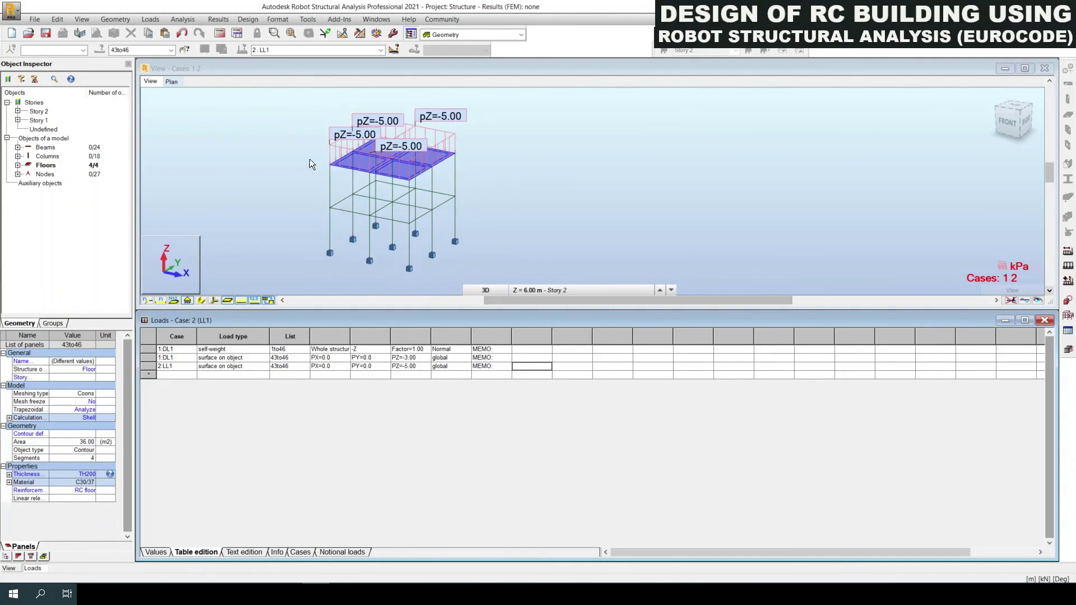
Step: Enlarge the model view over the load table and hide the load symbols and values
{"action": "scroll", "coordinate": [306, 151], "scroll_direction": "up", "scroll_amount": 2}
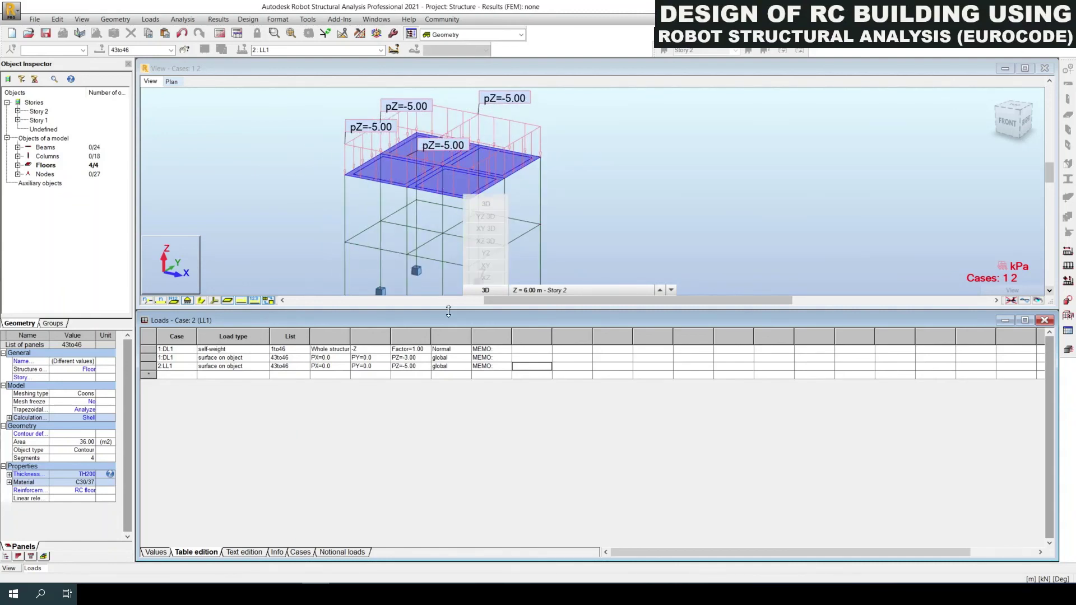
{"action": "left_click_drag", "start_coordinate": [444, 308], "coordinate": [444, 417]}
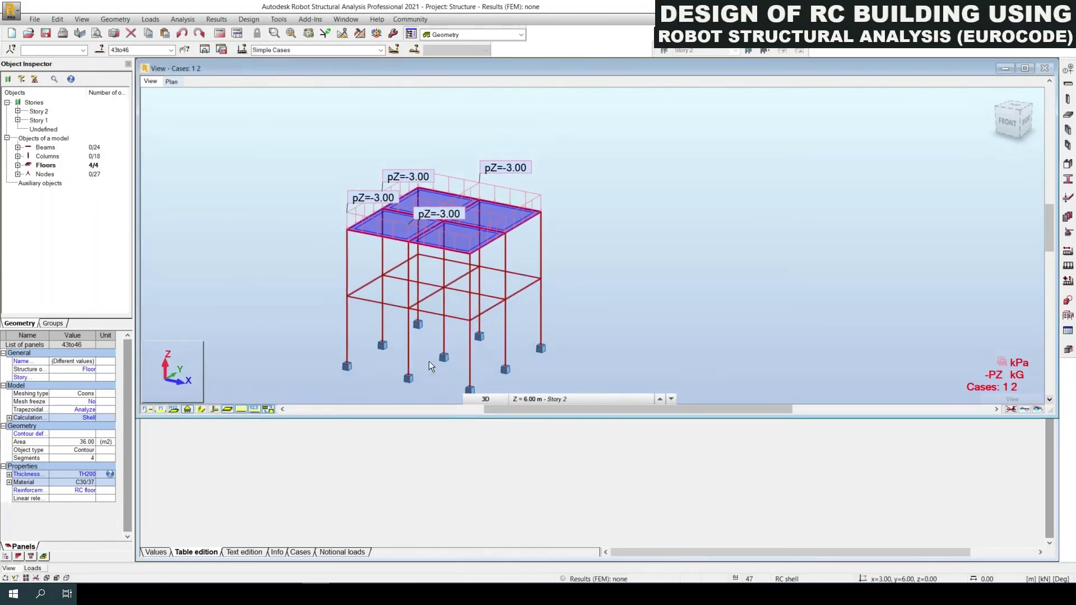
{"action": "scroll", "coordinate": [553, 222], "scroll_direction": "up", "scroll_amount": 2}
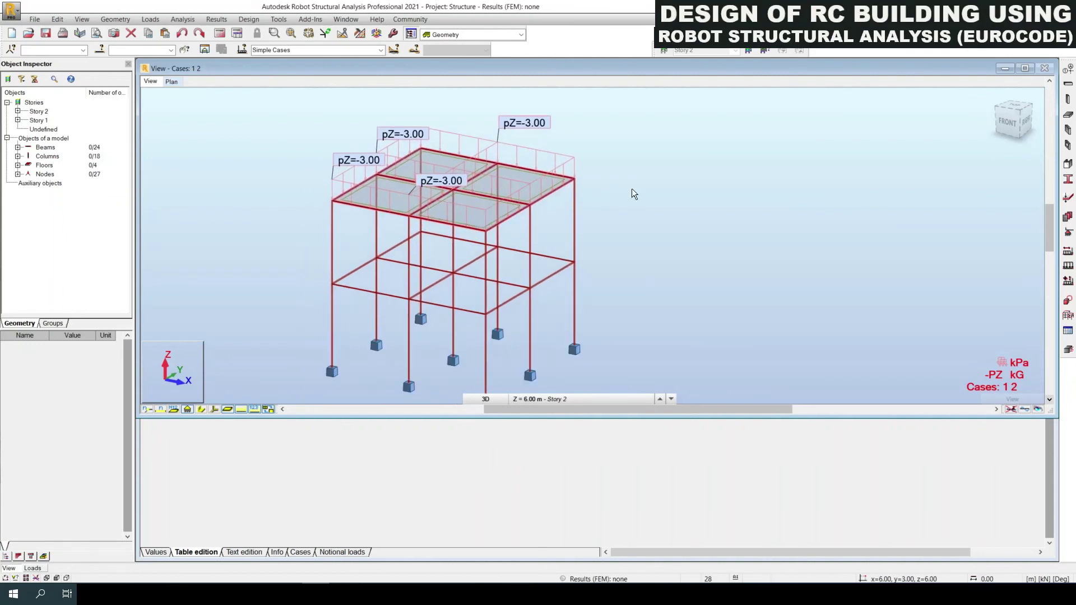
{"action": "left_click", "coordinate": [1011, 409]}
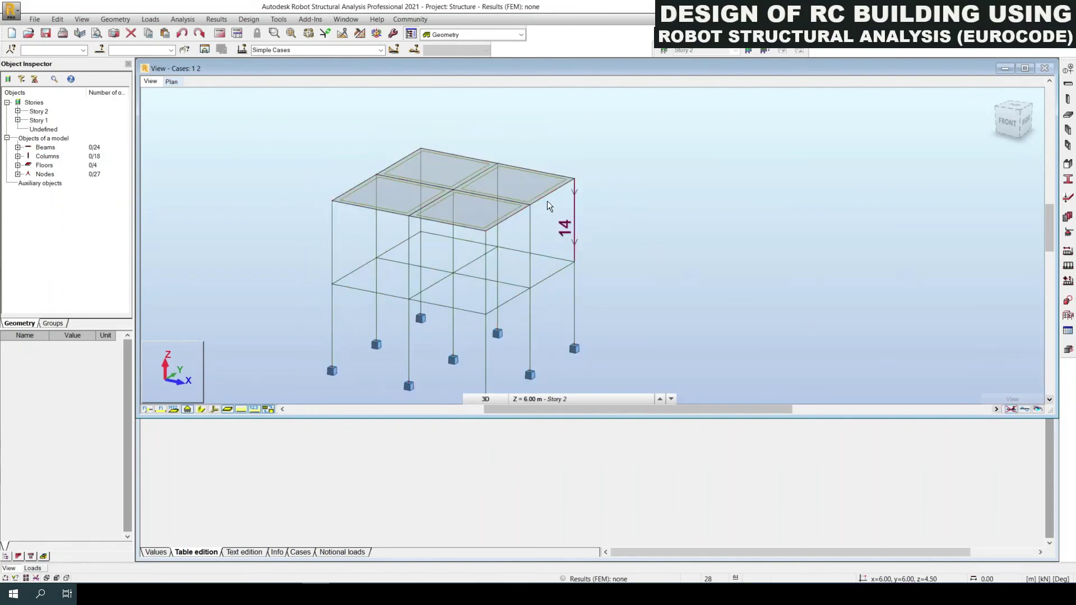
Step: Turn on load symbols and load values in the model view's display settings
{"action": "right_click", "coordinate": [559, 179]}
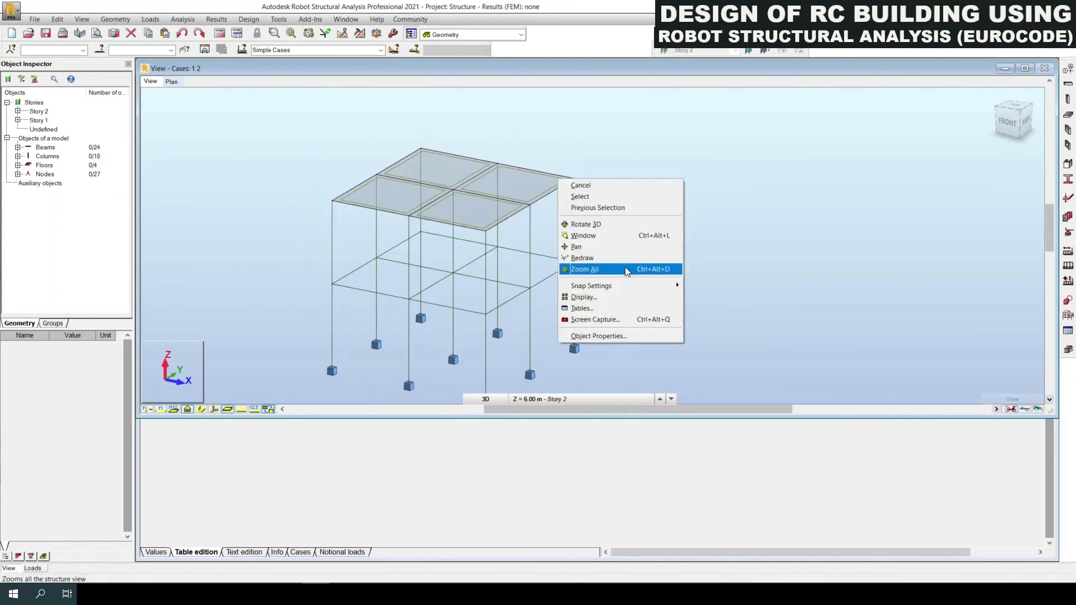
{"action": "left_click", "coordinate": [600, 297]}
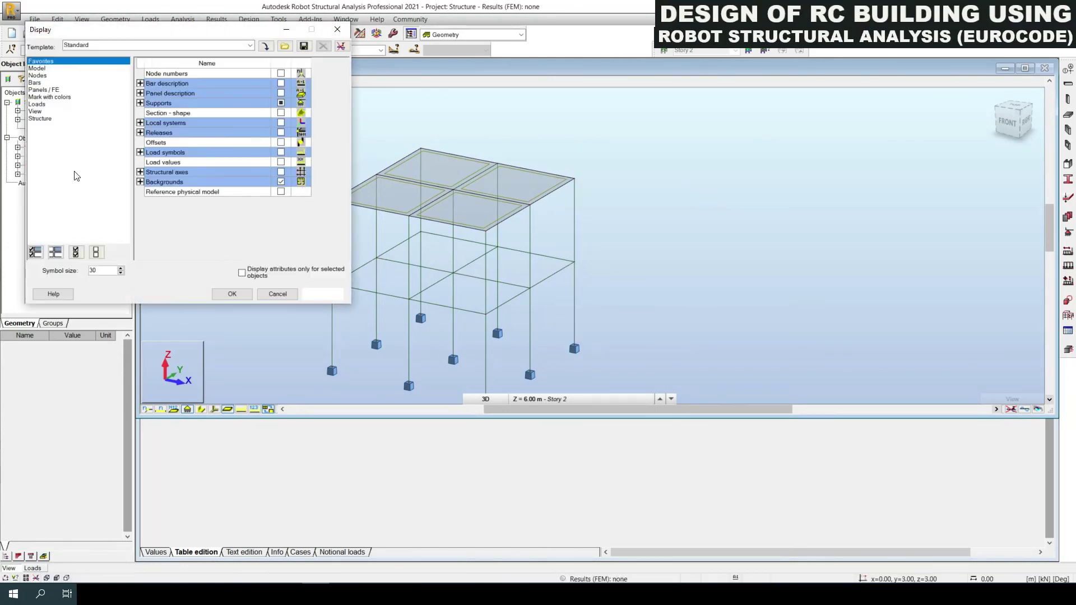
{"action": "left_click", "coordinate": [37, 106]}
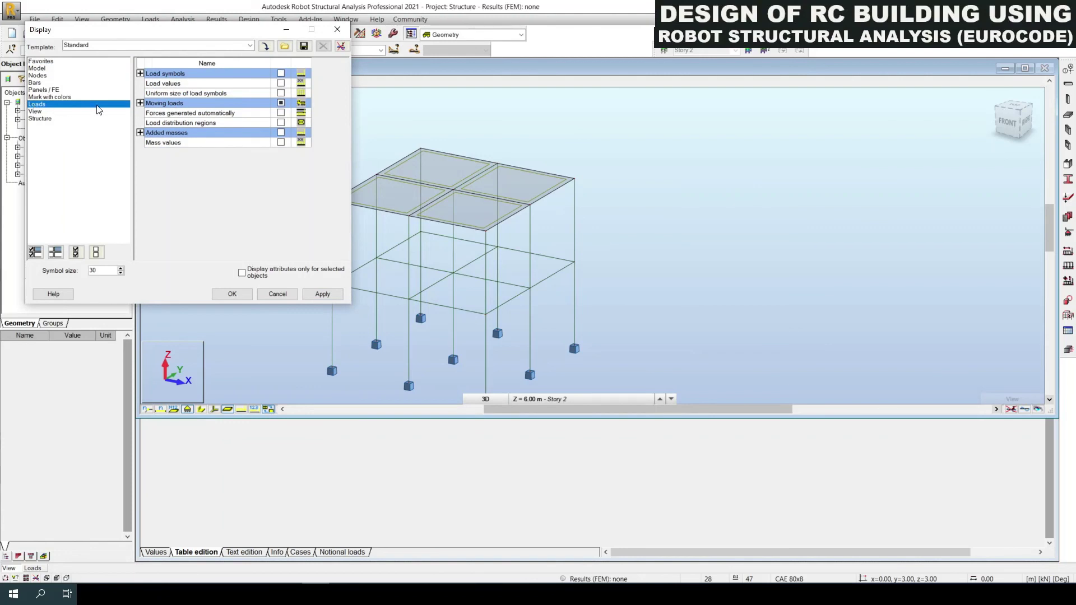
{"action": "left_click", "coordinate": [282, 84]}
{"action": "left_click", "coordinate": [281, 74]}
{"action": "left_click", "coordinate": [322, 294]}
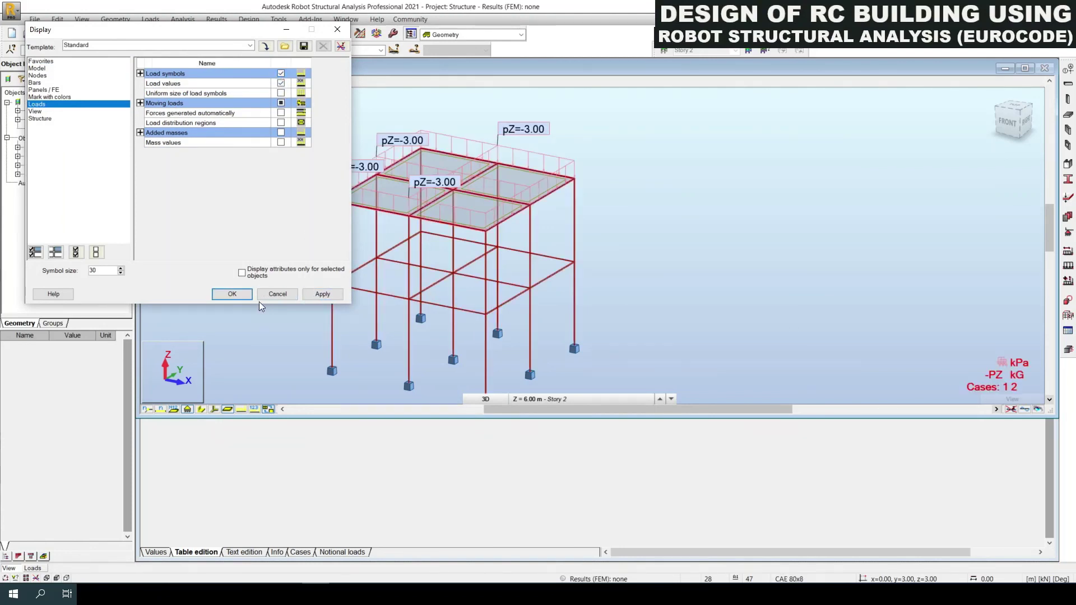
{"action": "left_click", "coordinate": [243, 294]}
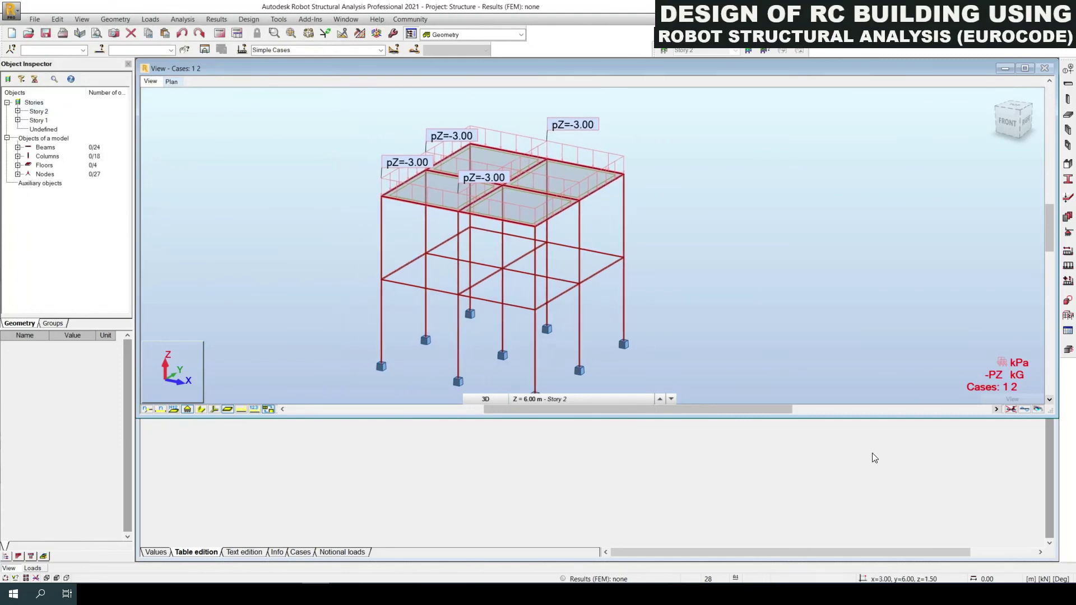
Step: Close the load table and maximize the model view
{"action": "left_click", "coordinate": [1044, 320]}
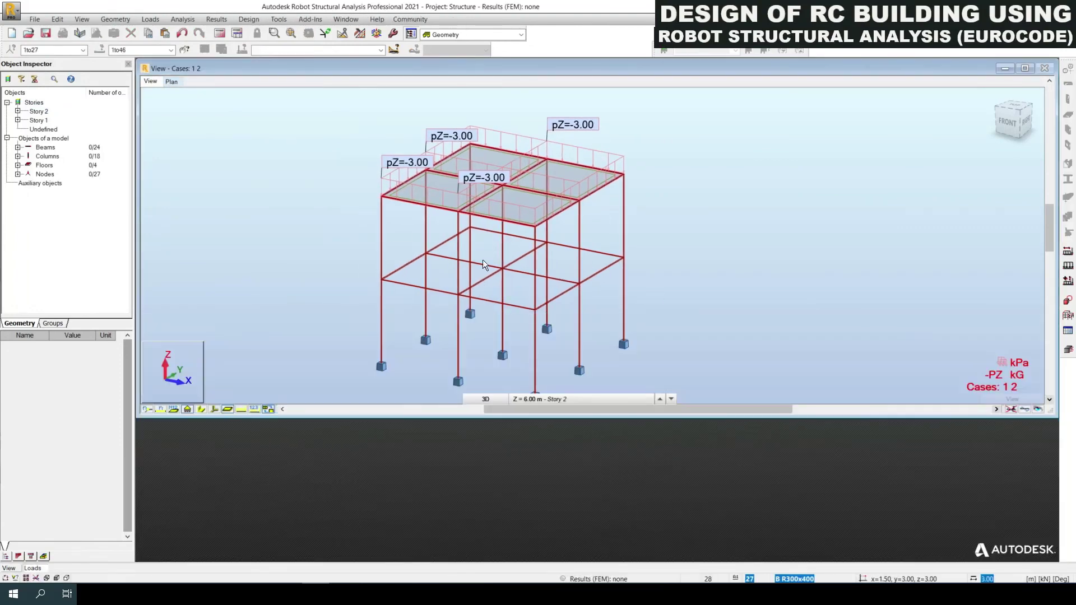
{"action": "double_click", "coordinate": [509, 67]}
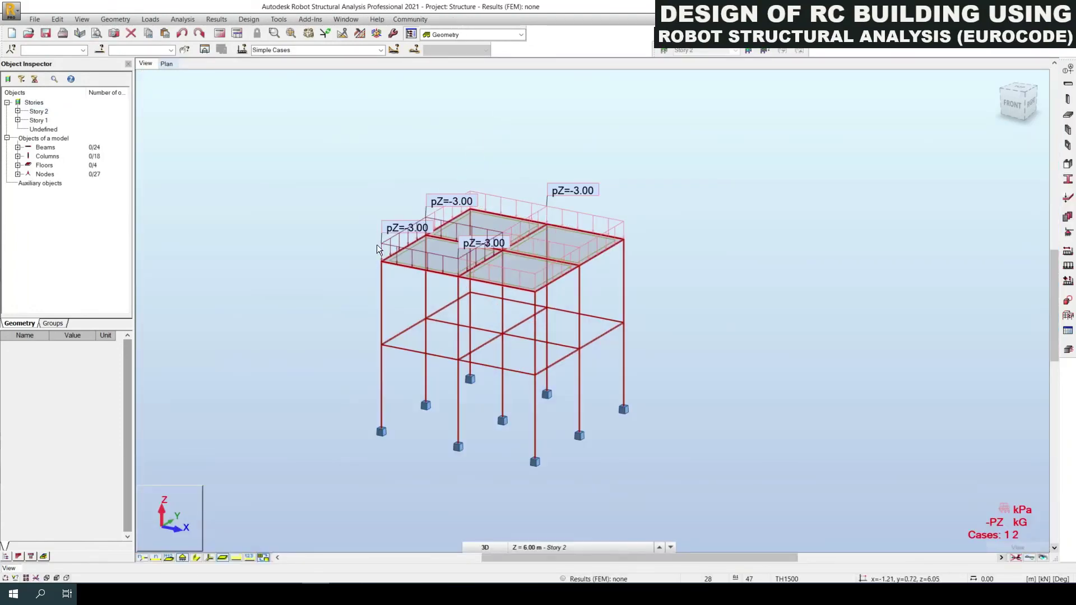